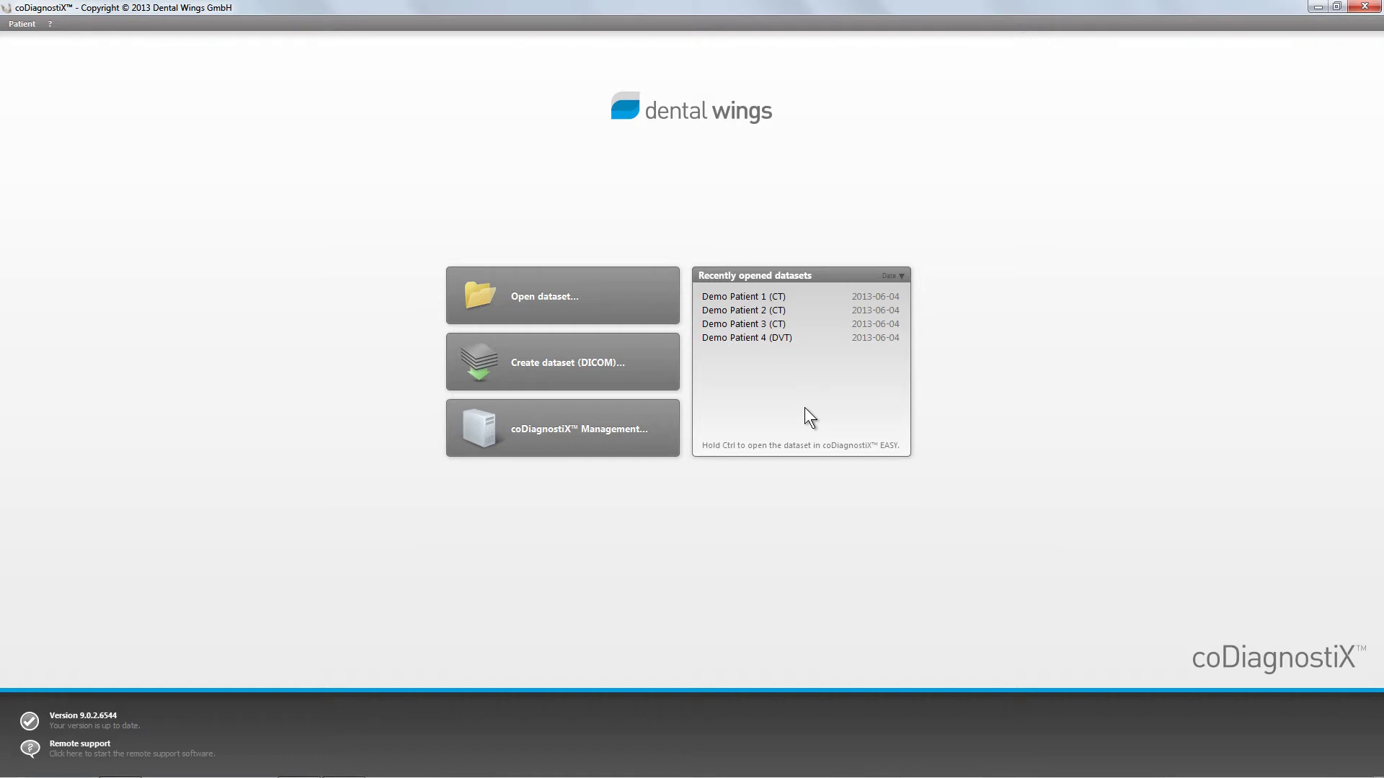
# Step: Import a new dataset from the Patient 5 DICOM folder
pyautogui.click(588, 370)
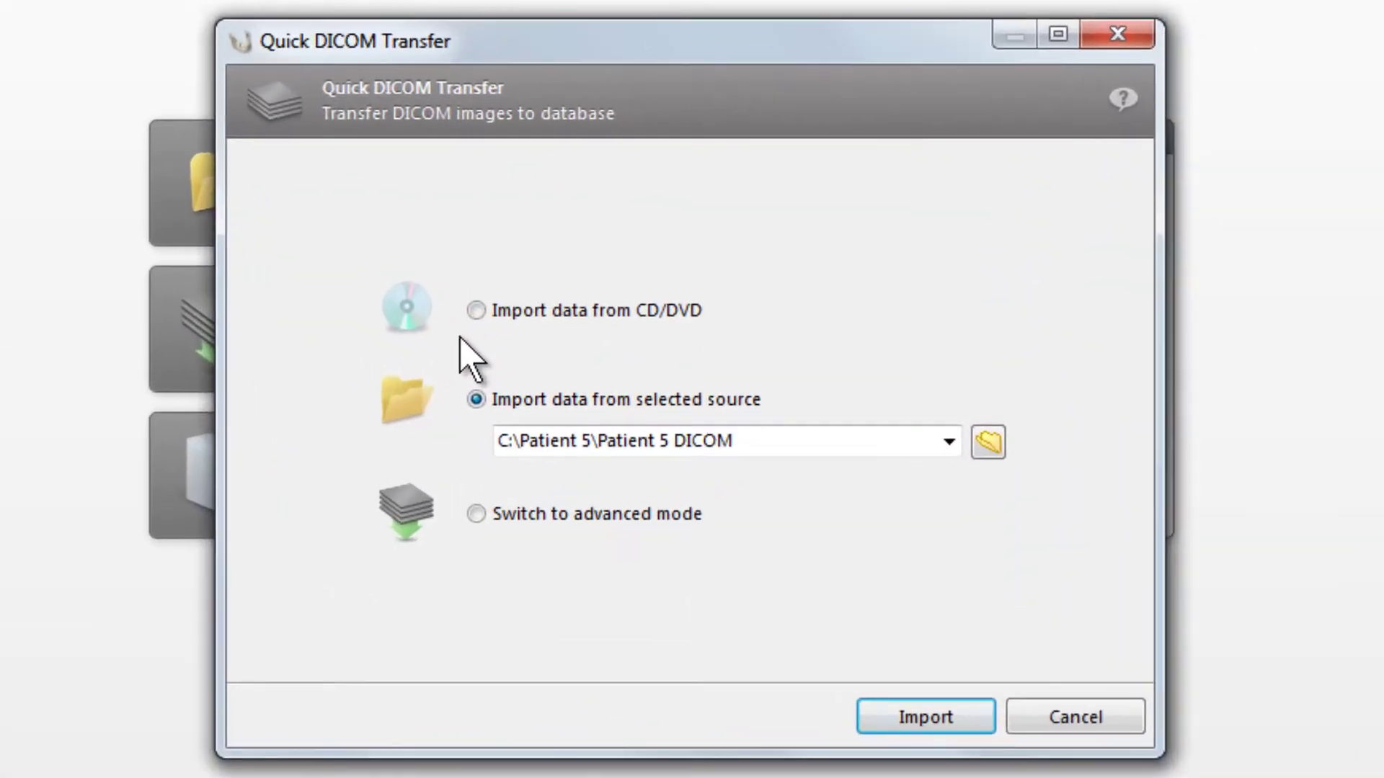
pyautogui.click(504, 312)
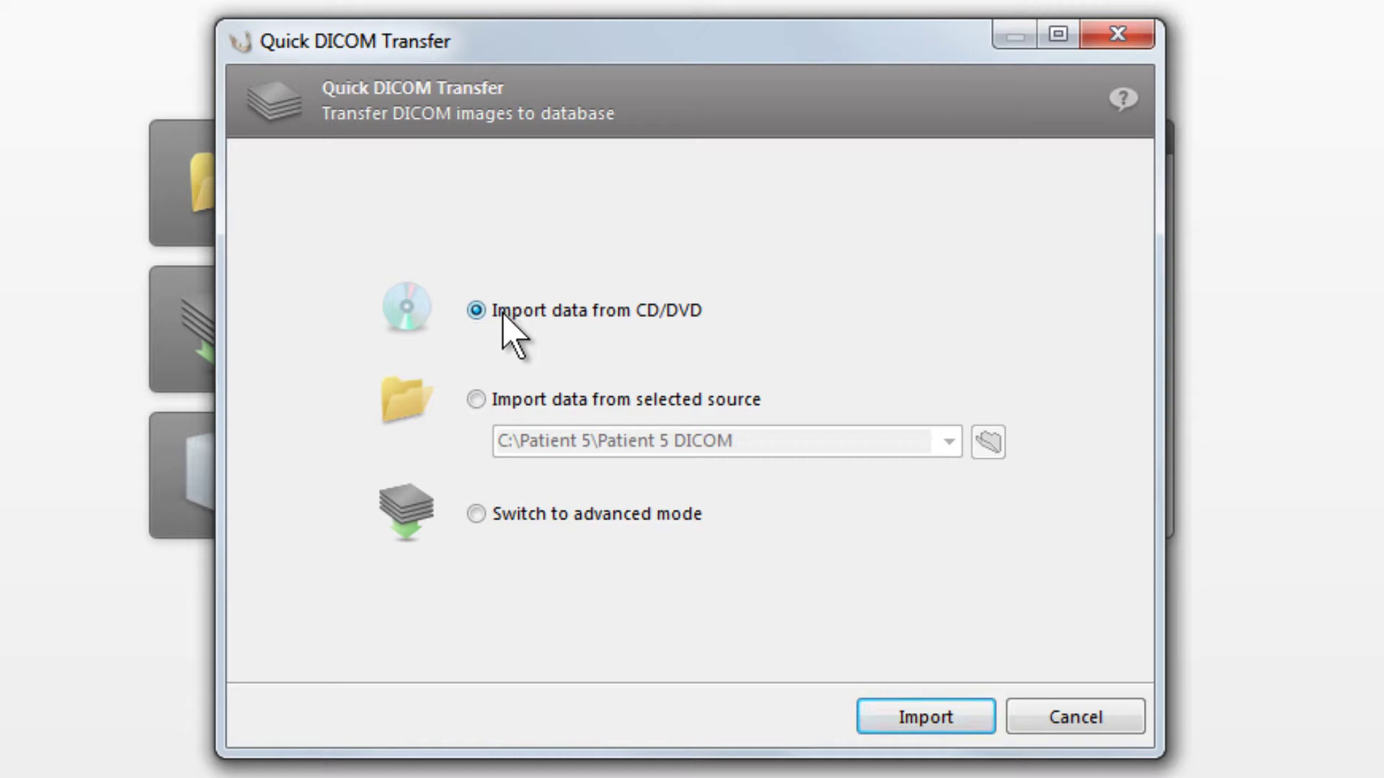
pyautogui.click(476, 401)
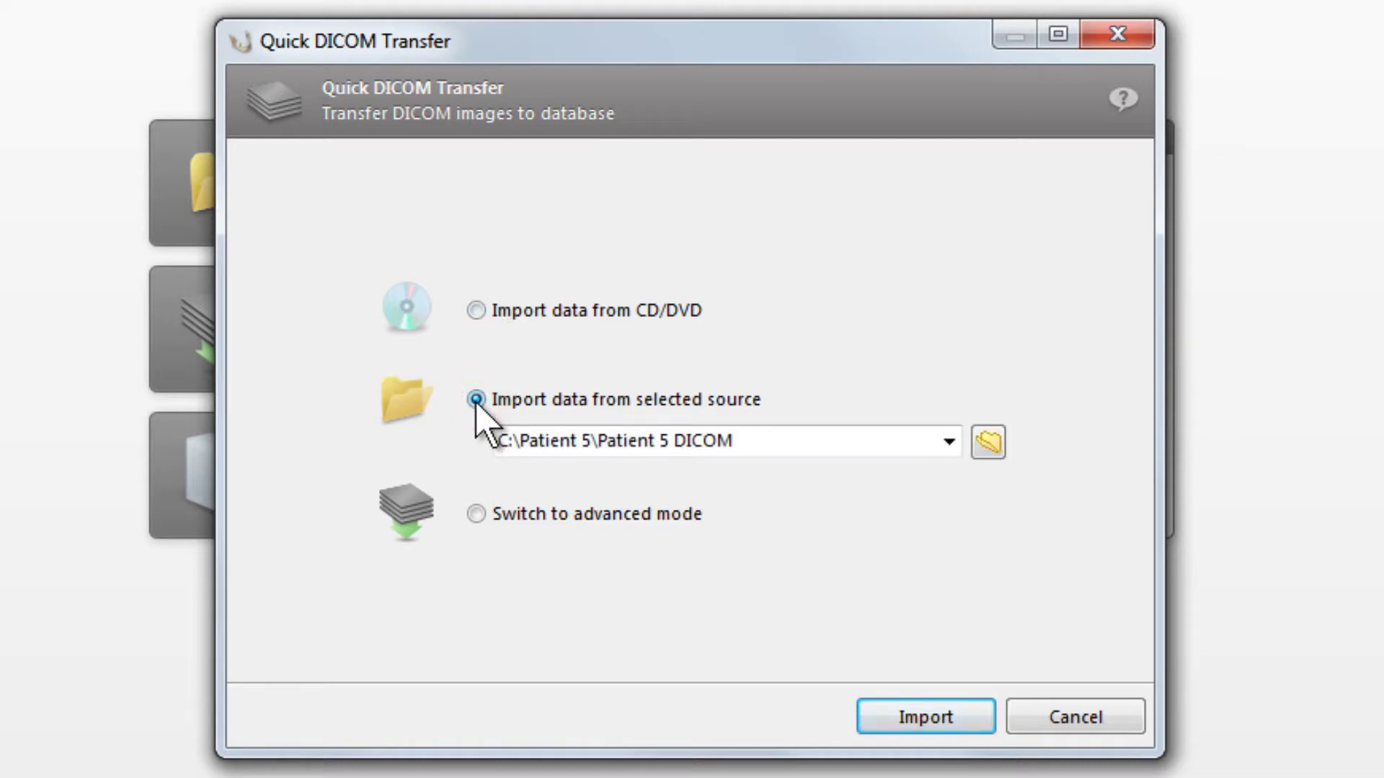
pyautogui.click(952, 721)
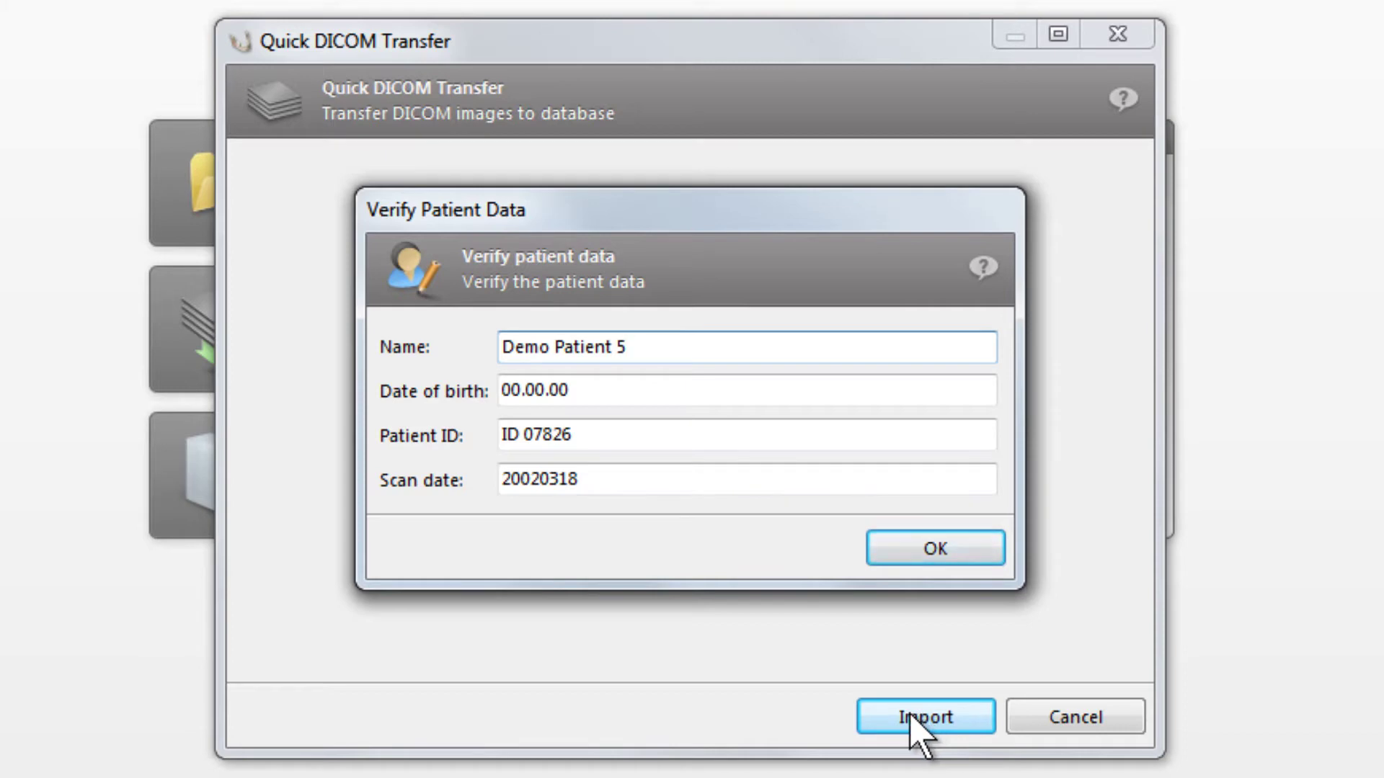
# Step: Accept the verified patient data and create a mandible plan named 'Plan 1'
pyautogui.click(934, 555)
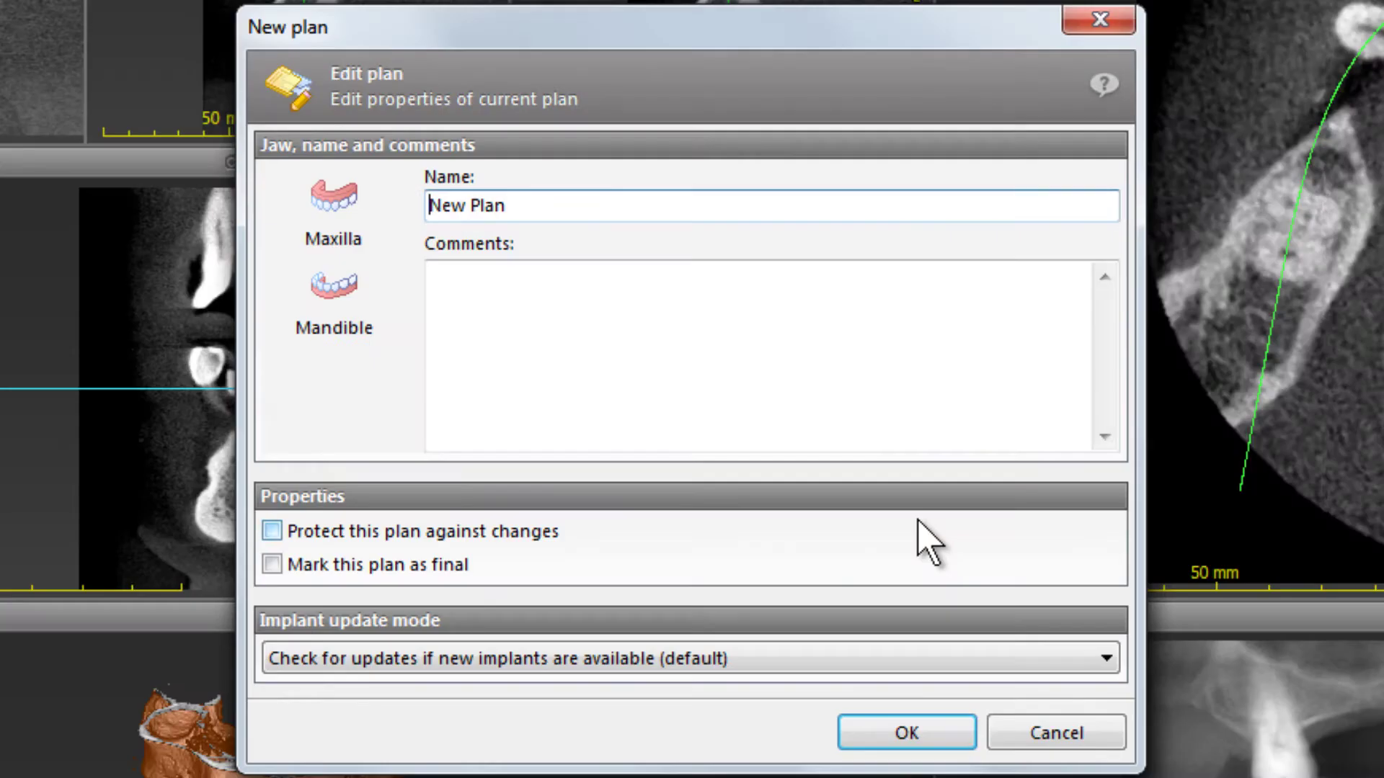
pyautogui.click(431, 206)
pyautogui.press('Delete')
pyautogui.press('Delete')
pyautogui.press('Delete')
pyautogui.press('Delete')
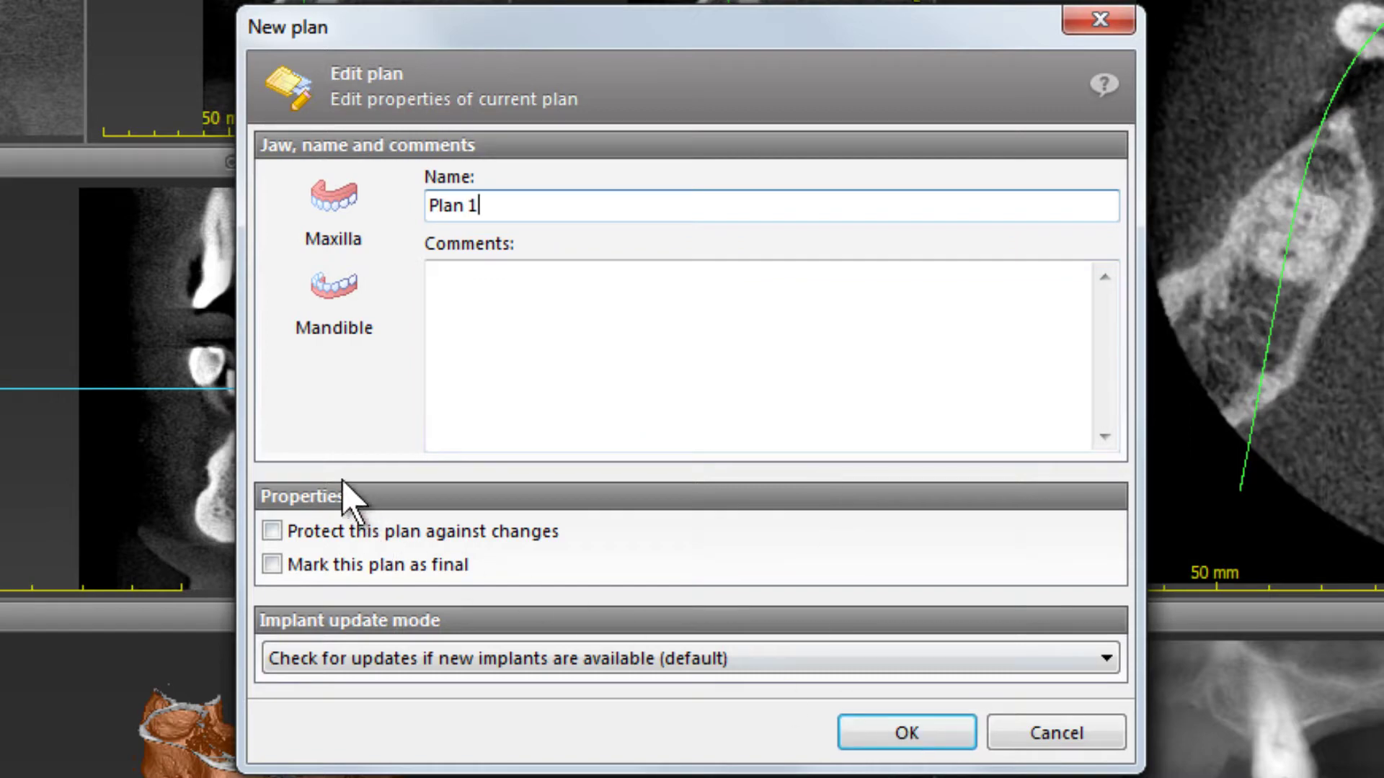
pyautogui.click(312, 310)
pyautogui.click(879, 734)
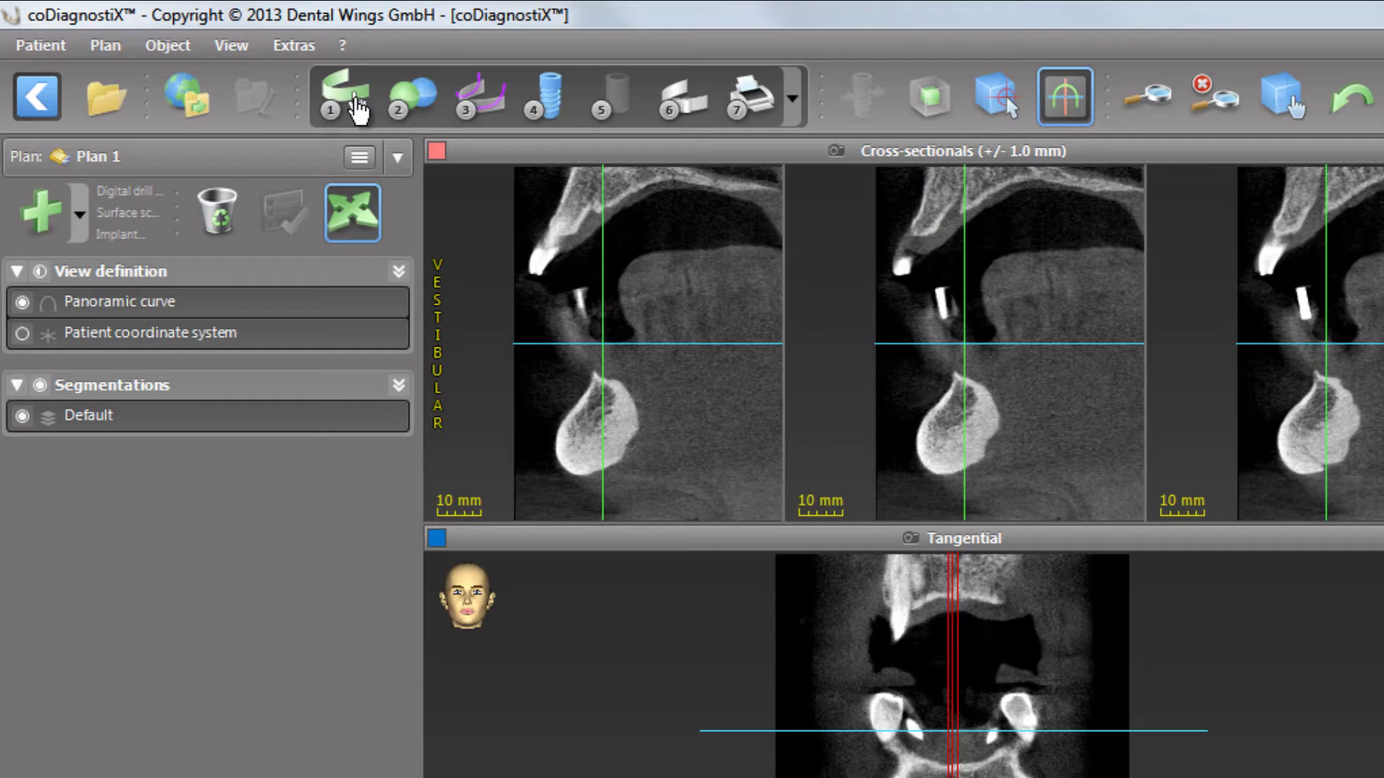
# Step: Move the incisal, 48, 38 and left front curve points onto the lower arch and apply the curve
pyautogui.click(357, 104)
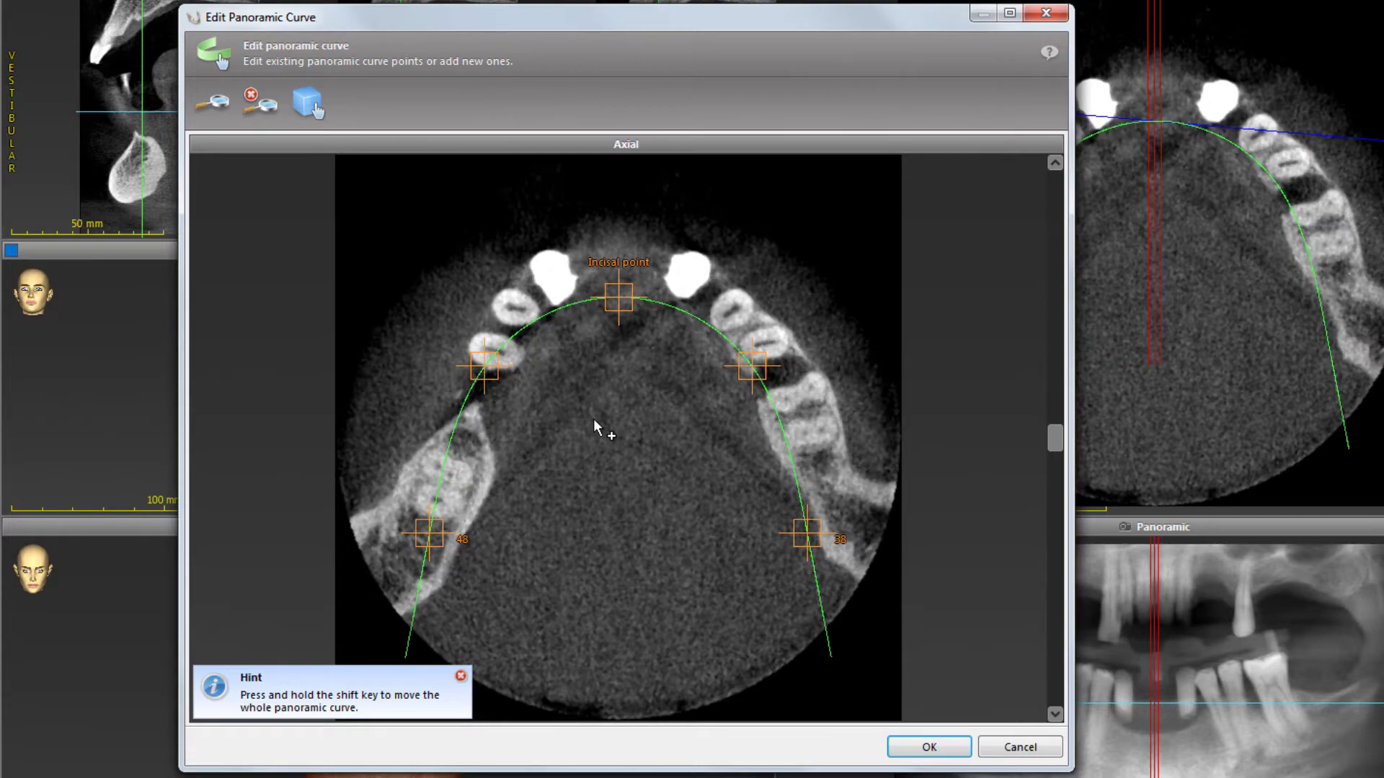
pyautogui.scroll(5, 595, 427)
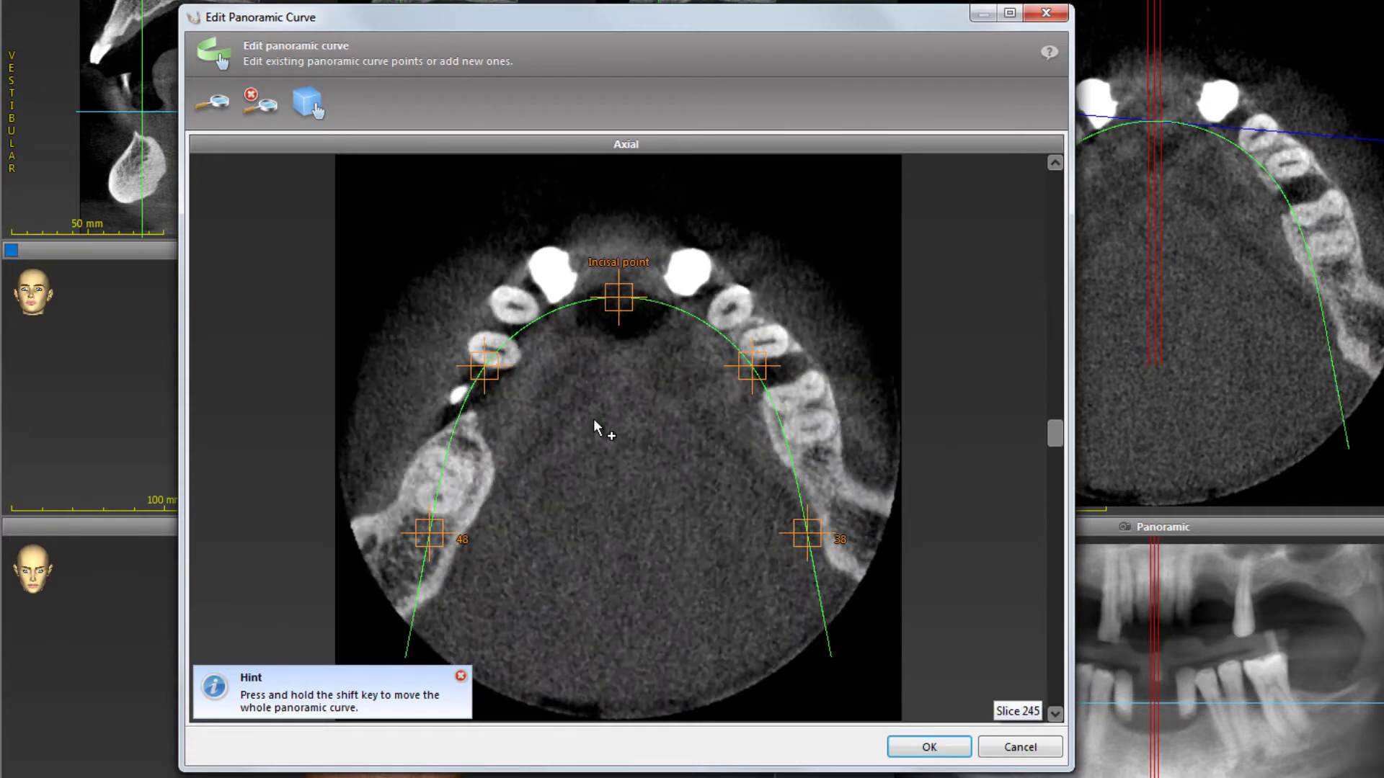
pyautogui.moveTo(618, 298); pyautogui.dragTo(620, 249)
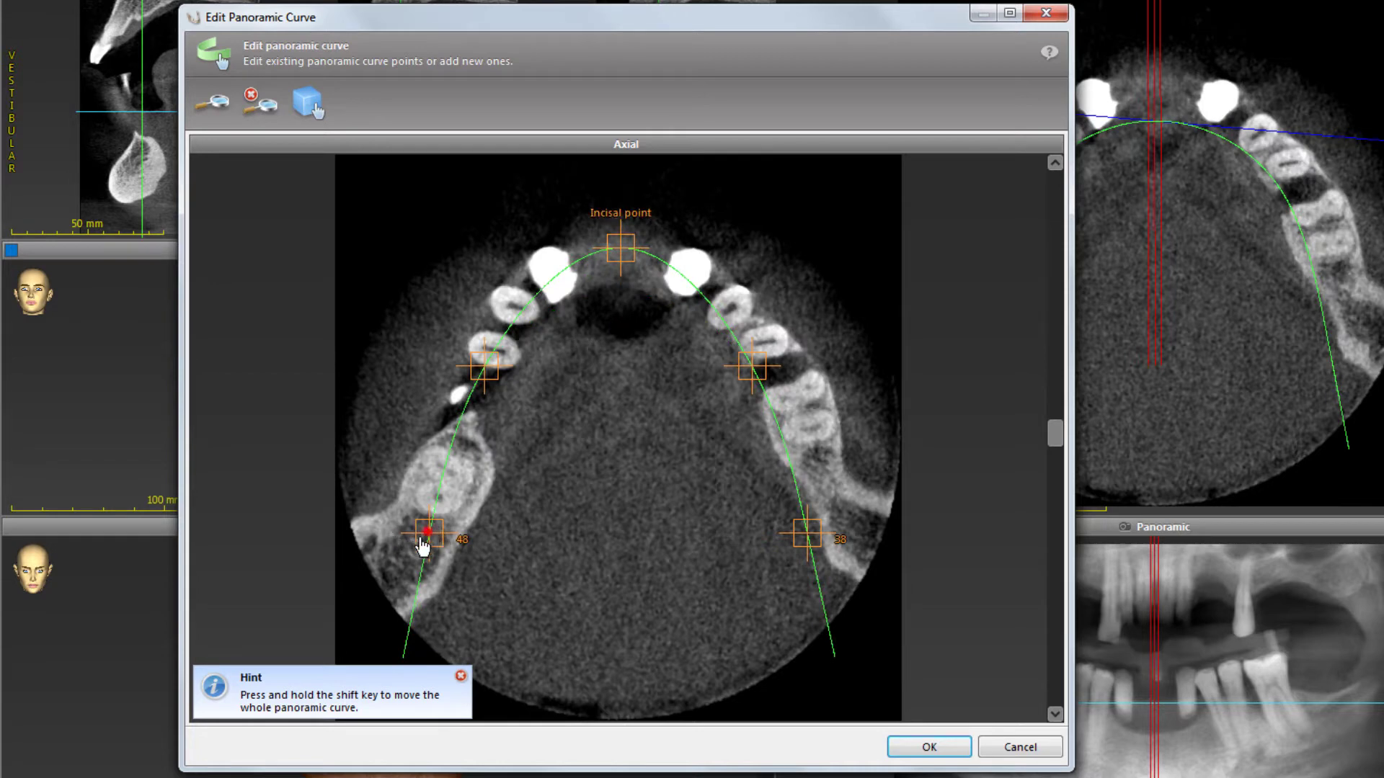
pyautogui.moveTo(429, 534); pyautogui.dragTo(370, 630)
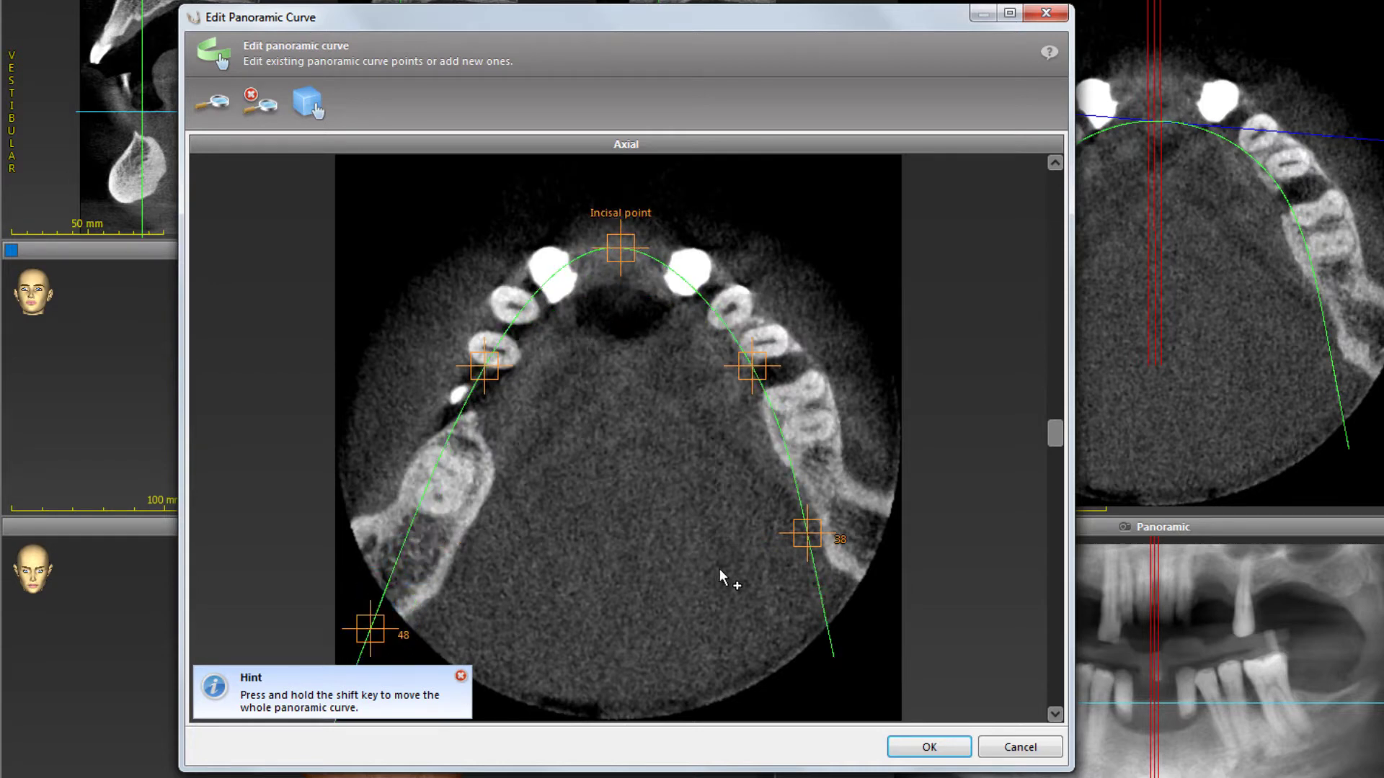
pyautogui.moveTo(802, 539); pyautogui.dragTo(886, 617)
pyautogui.moveTo(751, 366); pyautogui.dragTo(761, 345)
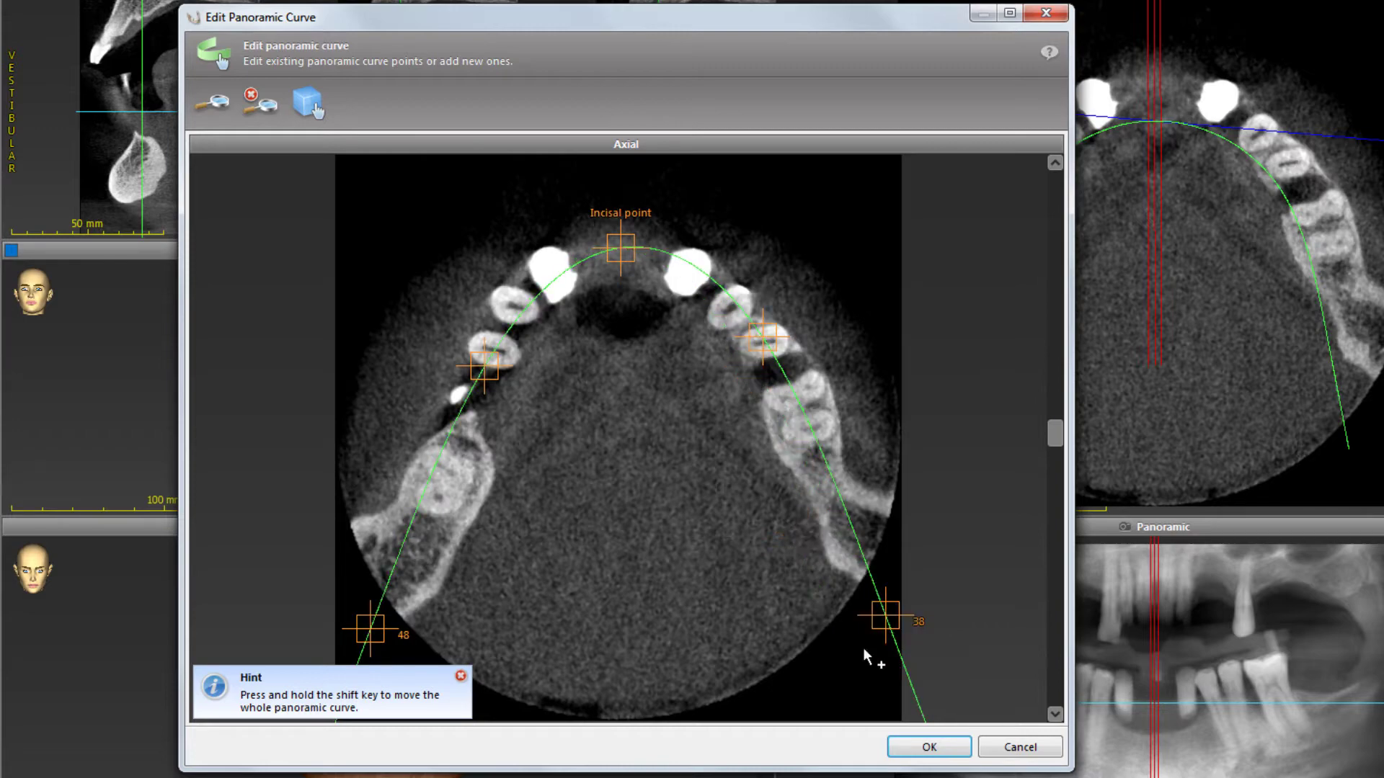
pyautogui.click(922, 747)
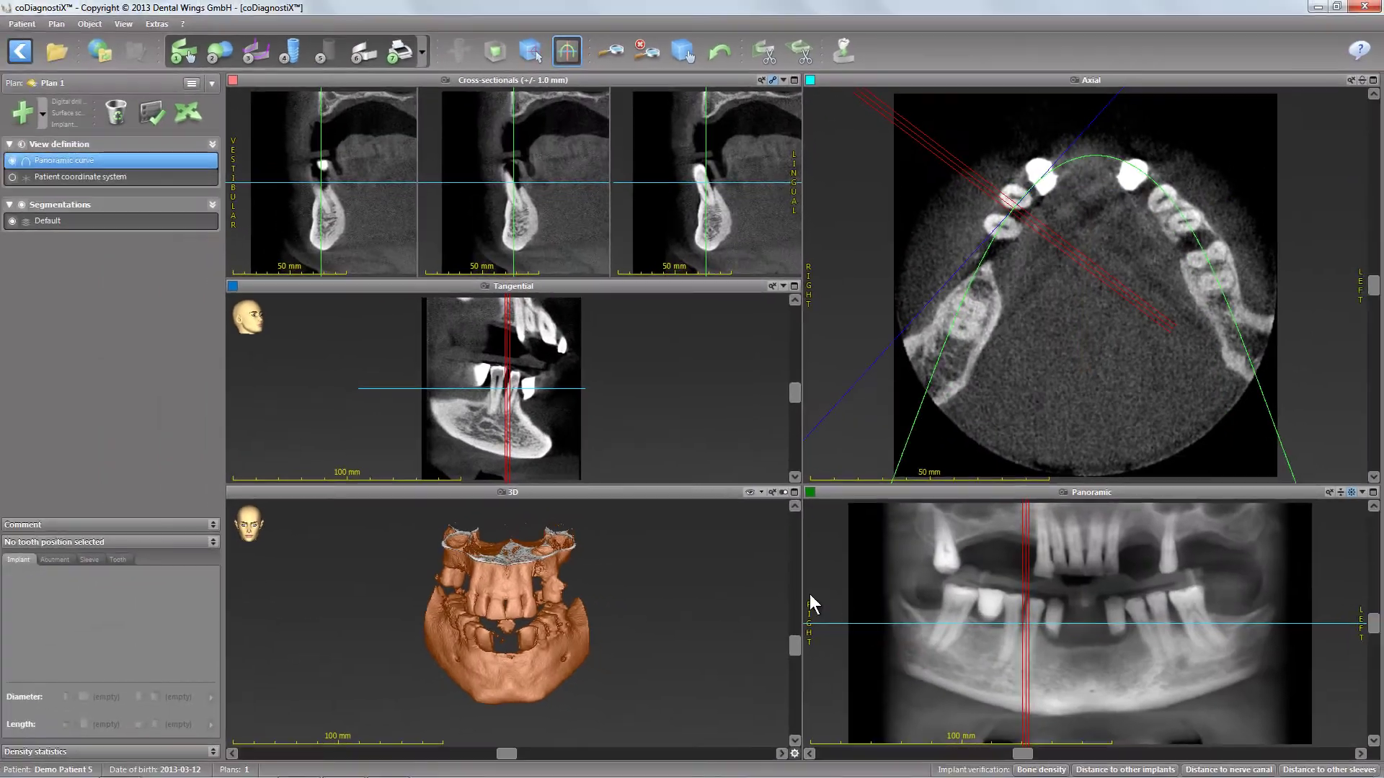
# Step: Select the Default segmentation, load Demo_Patient_5.stl as a surface scan, and proceed to alignment
pyautogui.click(89, 220)
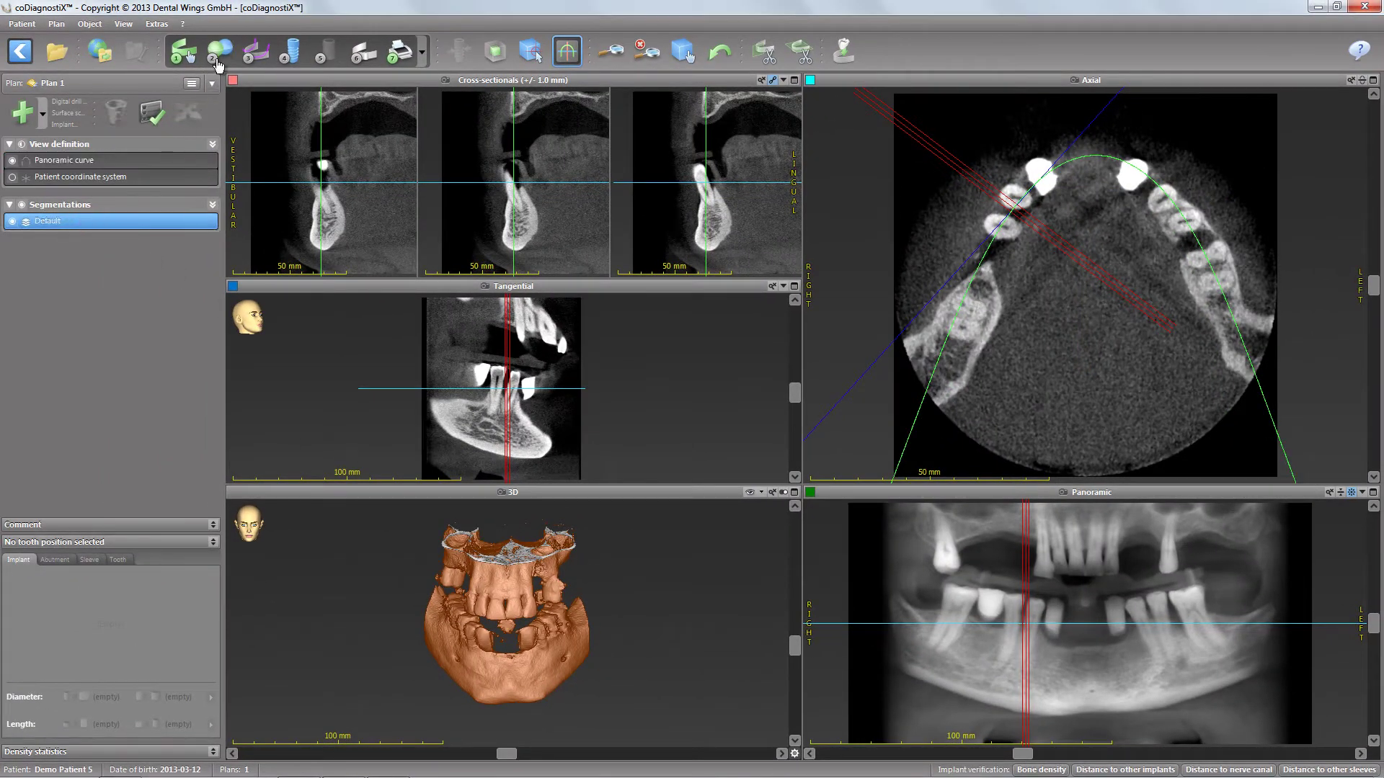
pyautogui.click(219, 53)
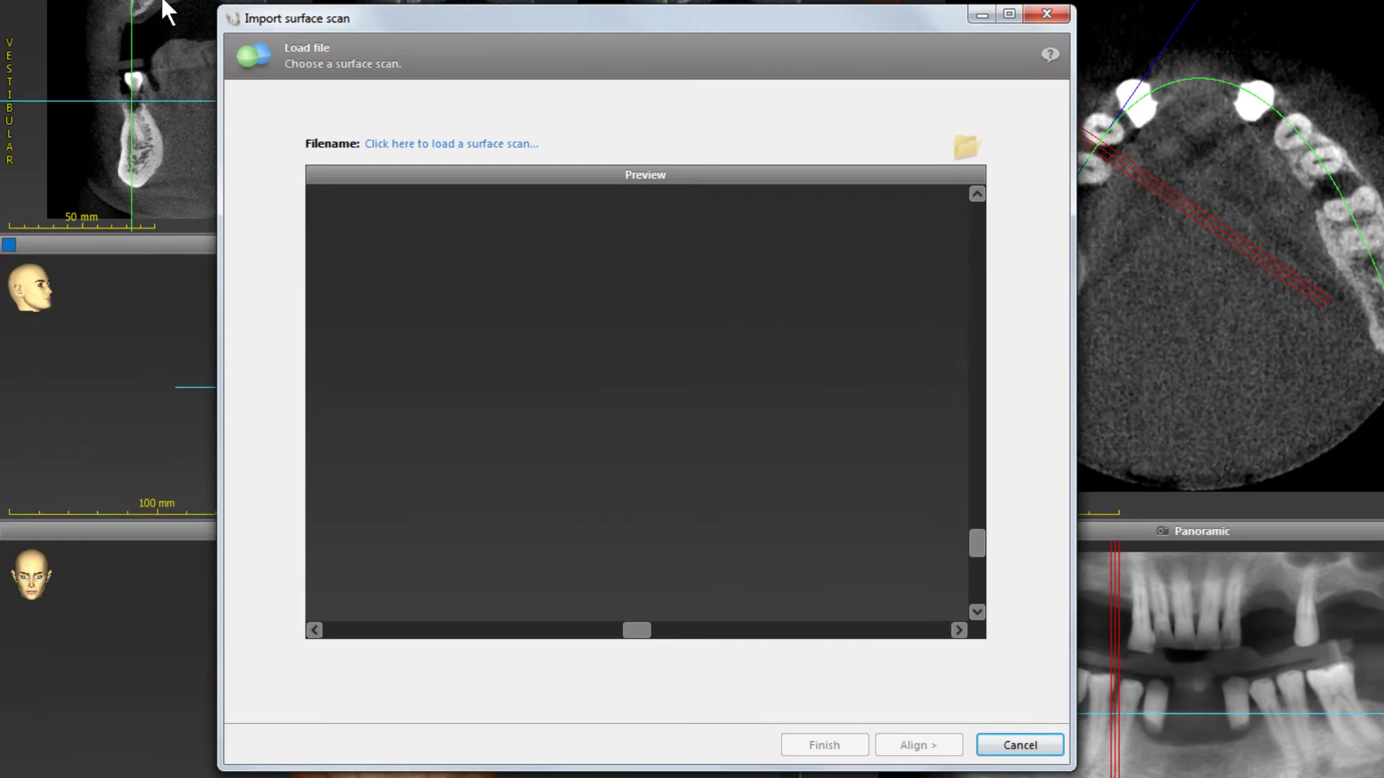
pyautogui.click(425, 144)
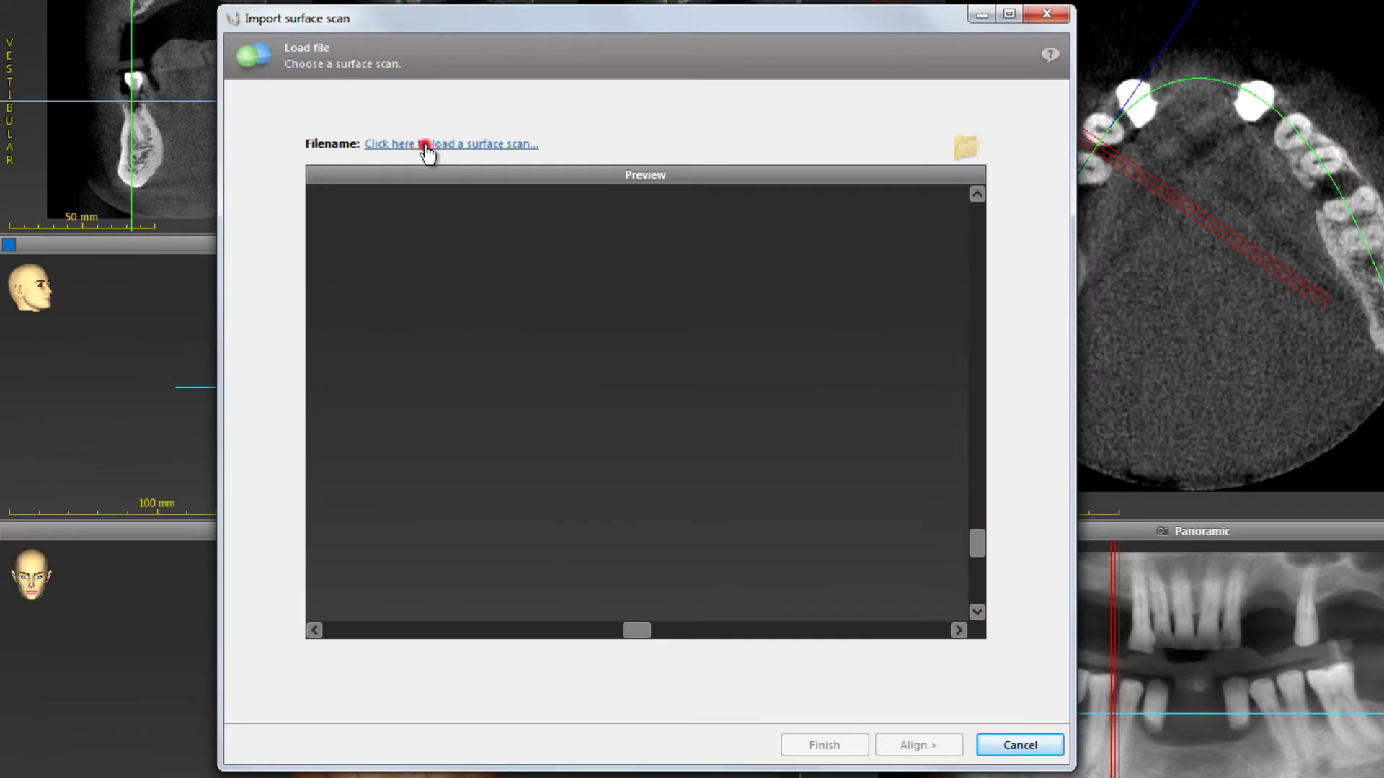
pyautogui.click(538, 134)
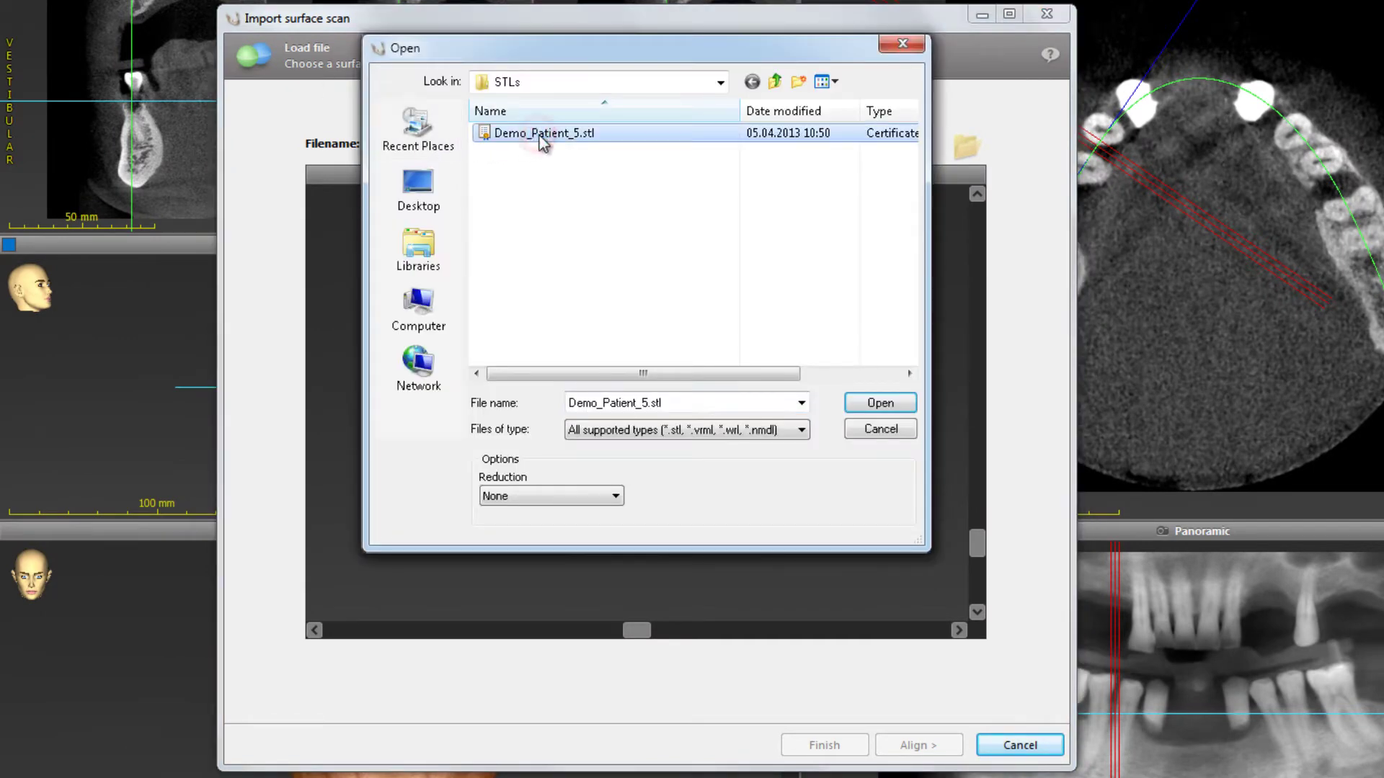
pyautogui.click(878, 403)
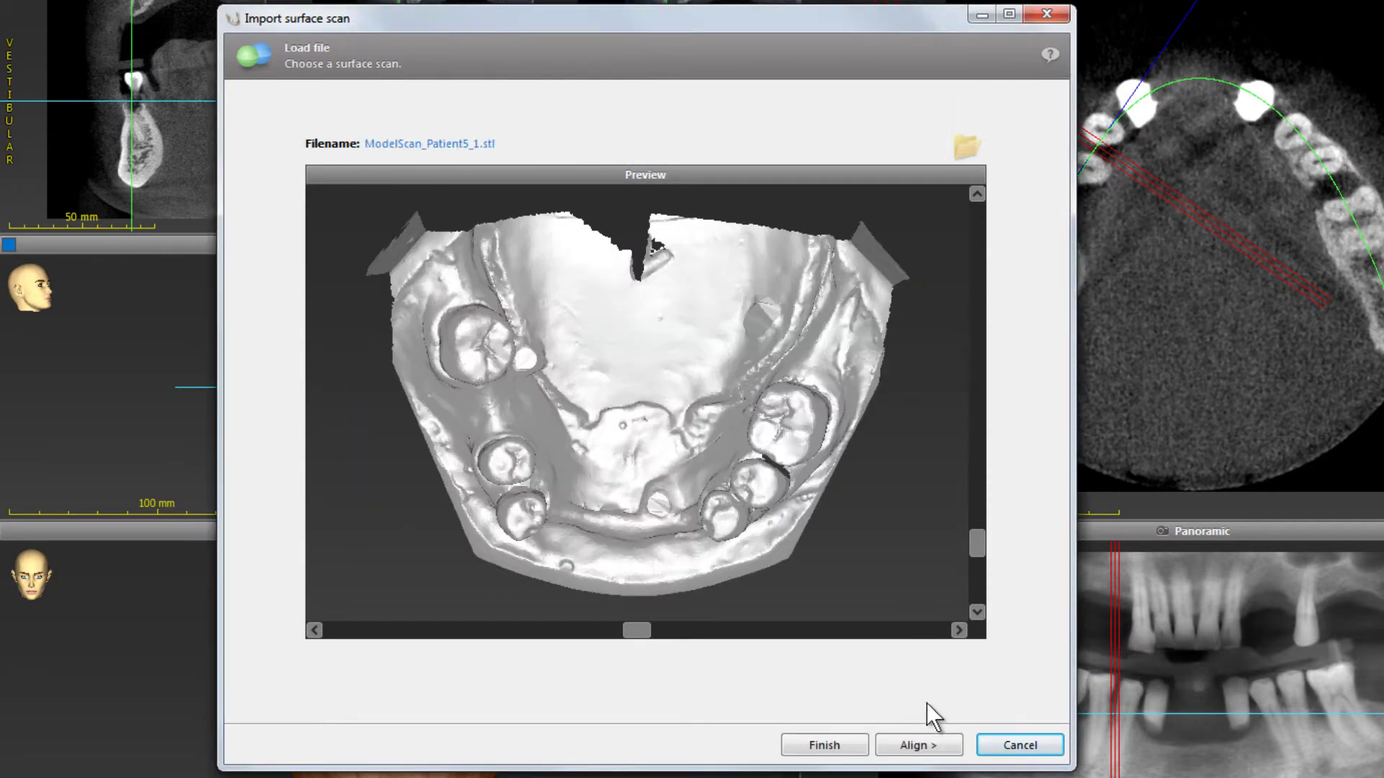
pyautogui.click(916, 746)
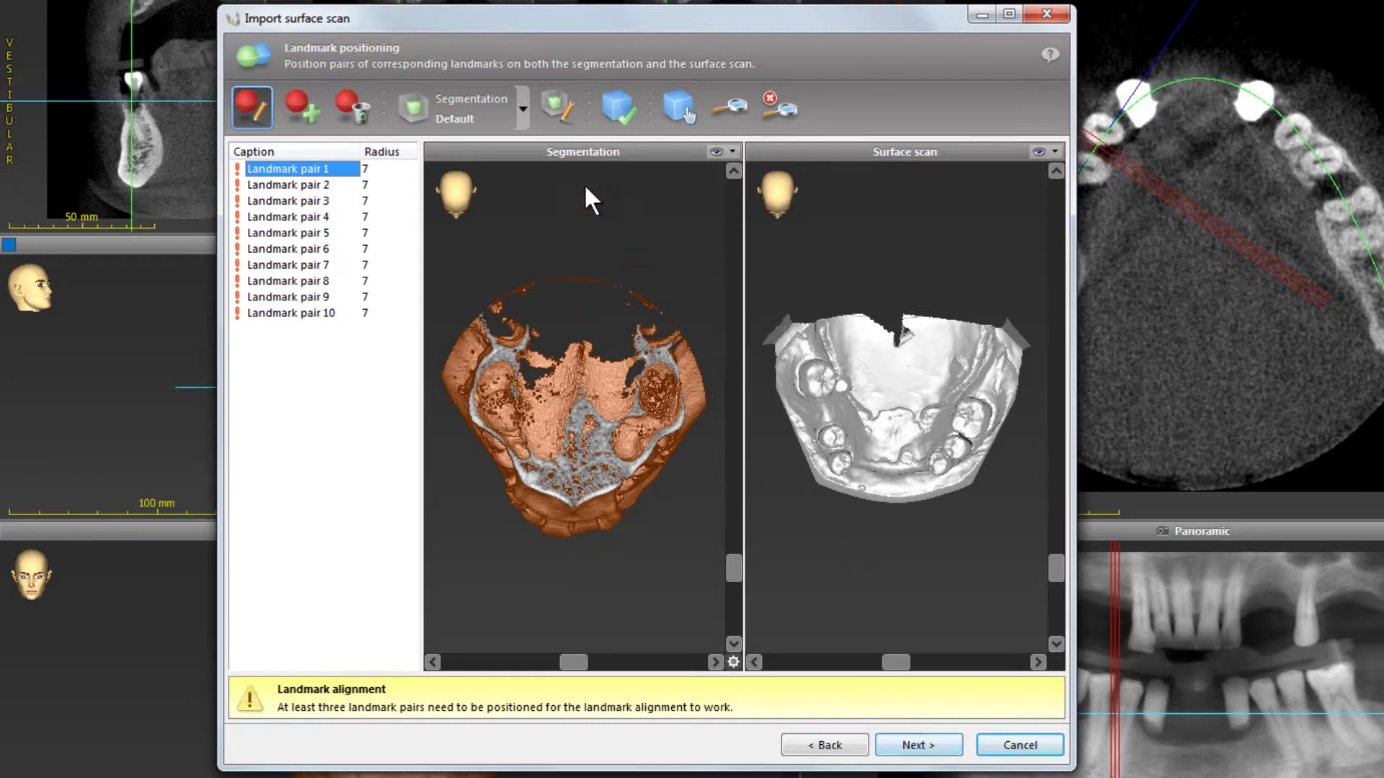
# Step: Raise the low threshold to 1047 and add a Teeth mandible segmentation from Default in slot 1
pyautogui.click(549, 108)
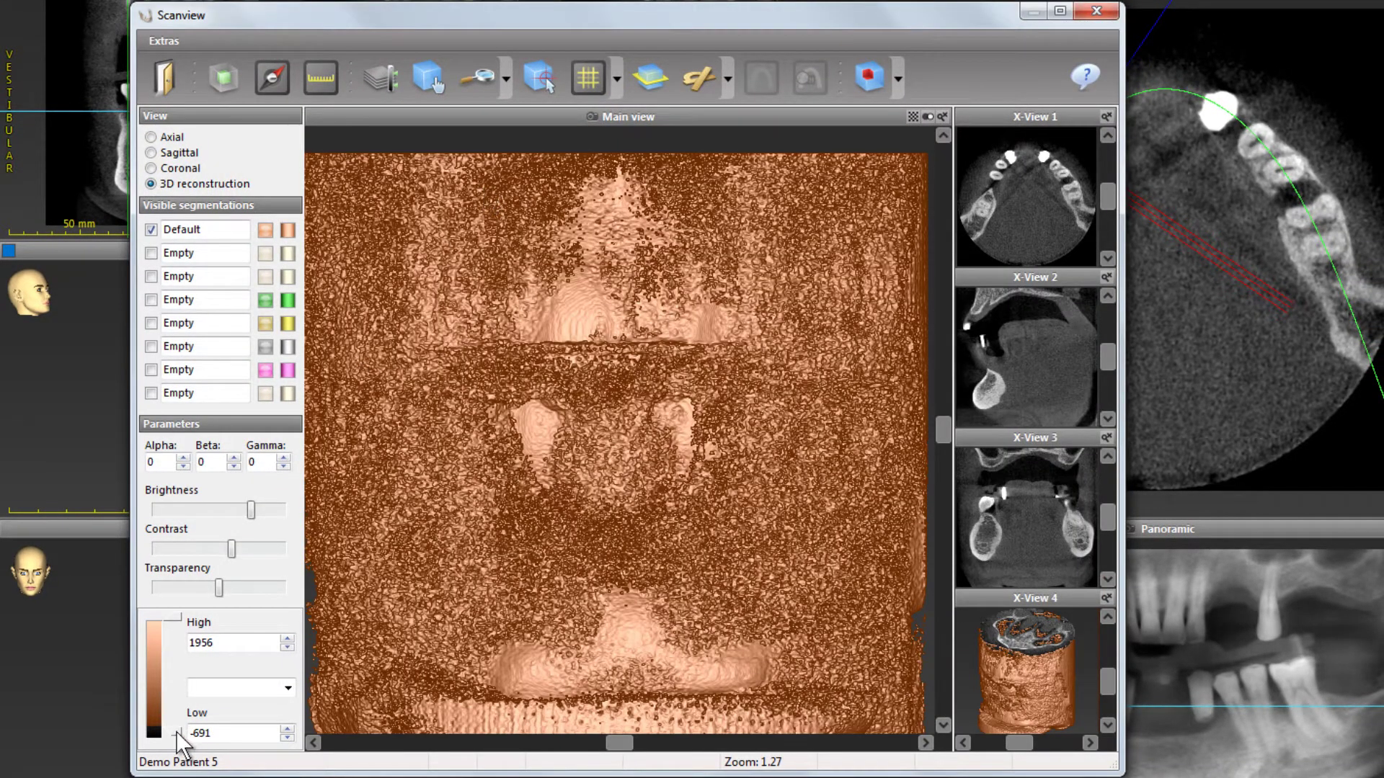
pyautogui.moveTo(176, 732); pyautogui.dragTo(170, 663)
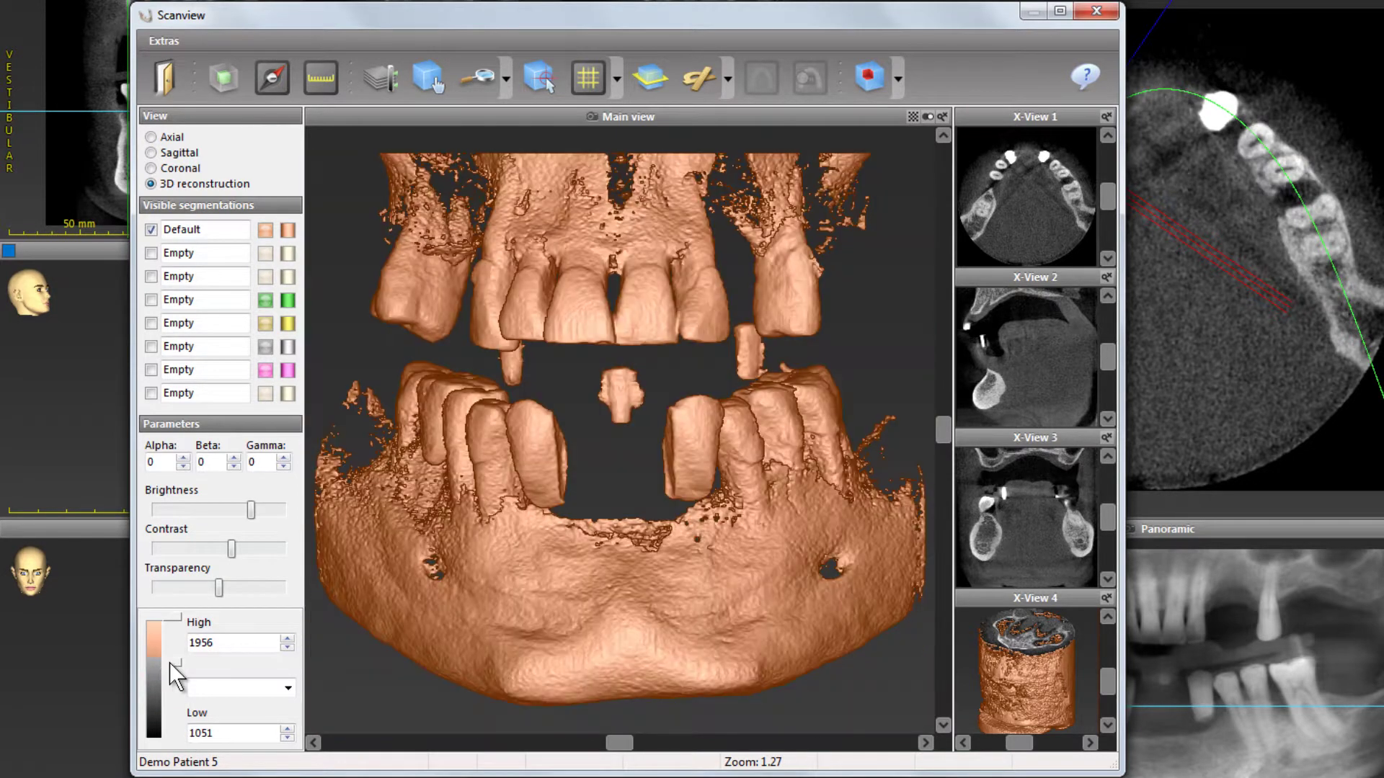
pyautogui.click(225, 77)
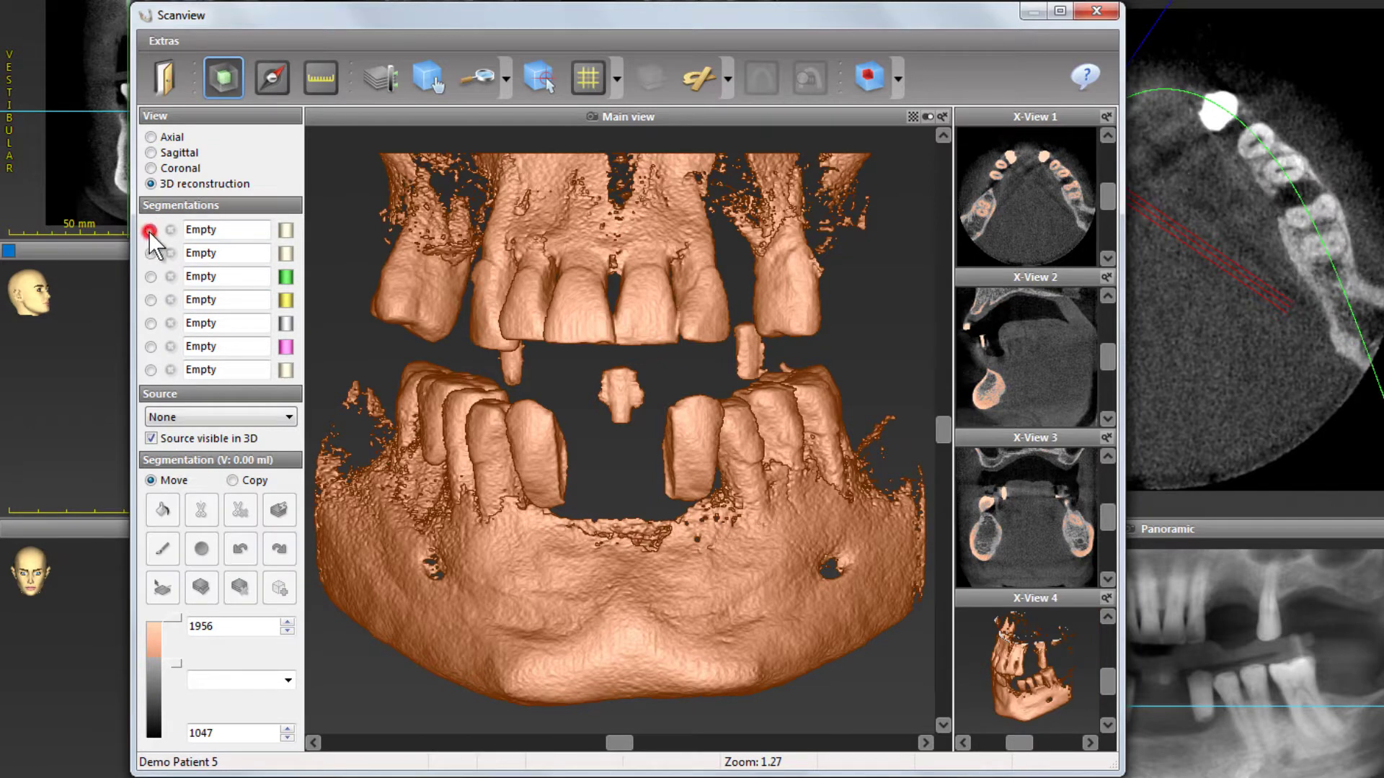
pyautogui.click(149, 230)
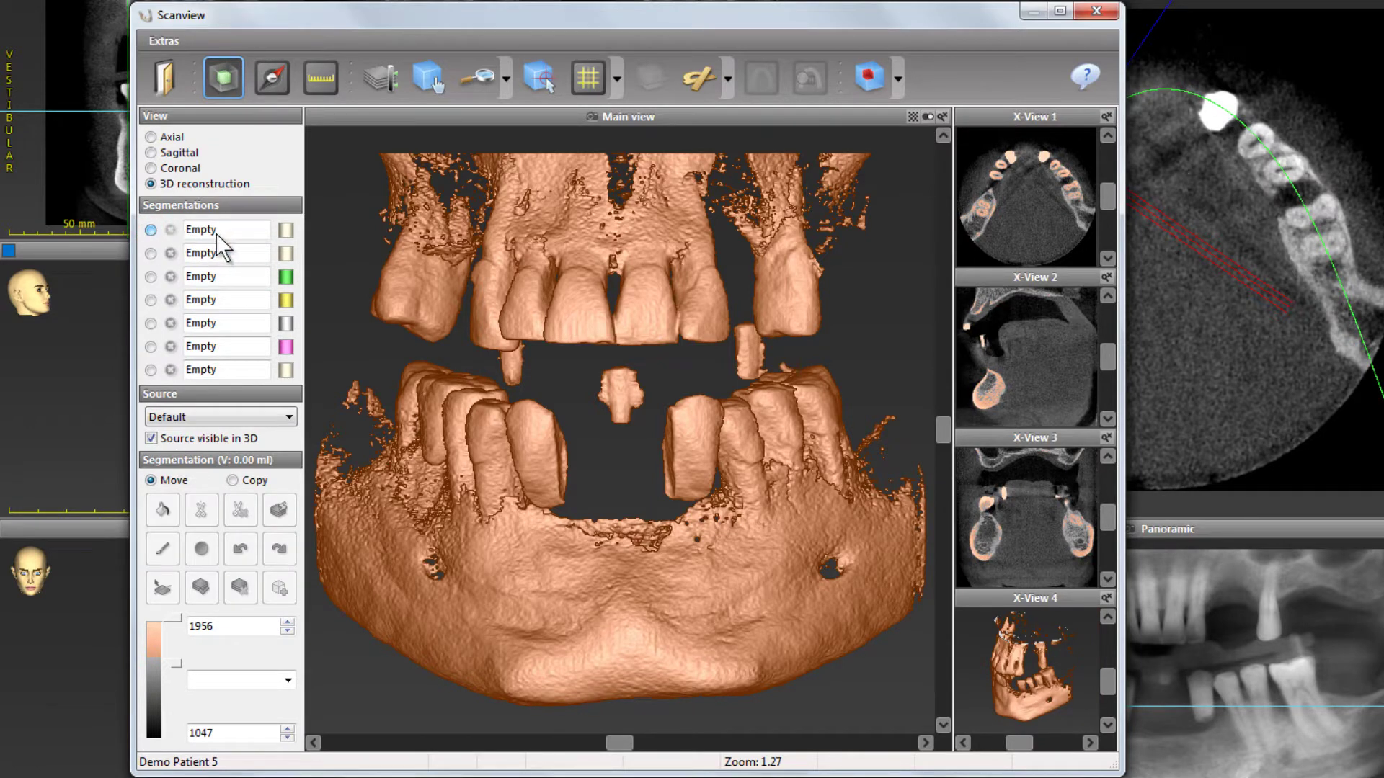
pyautogui.click(218, 230)
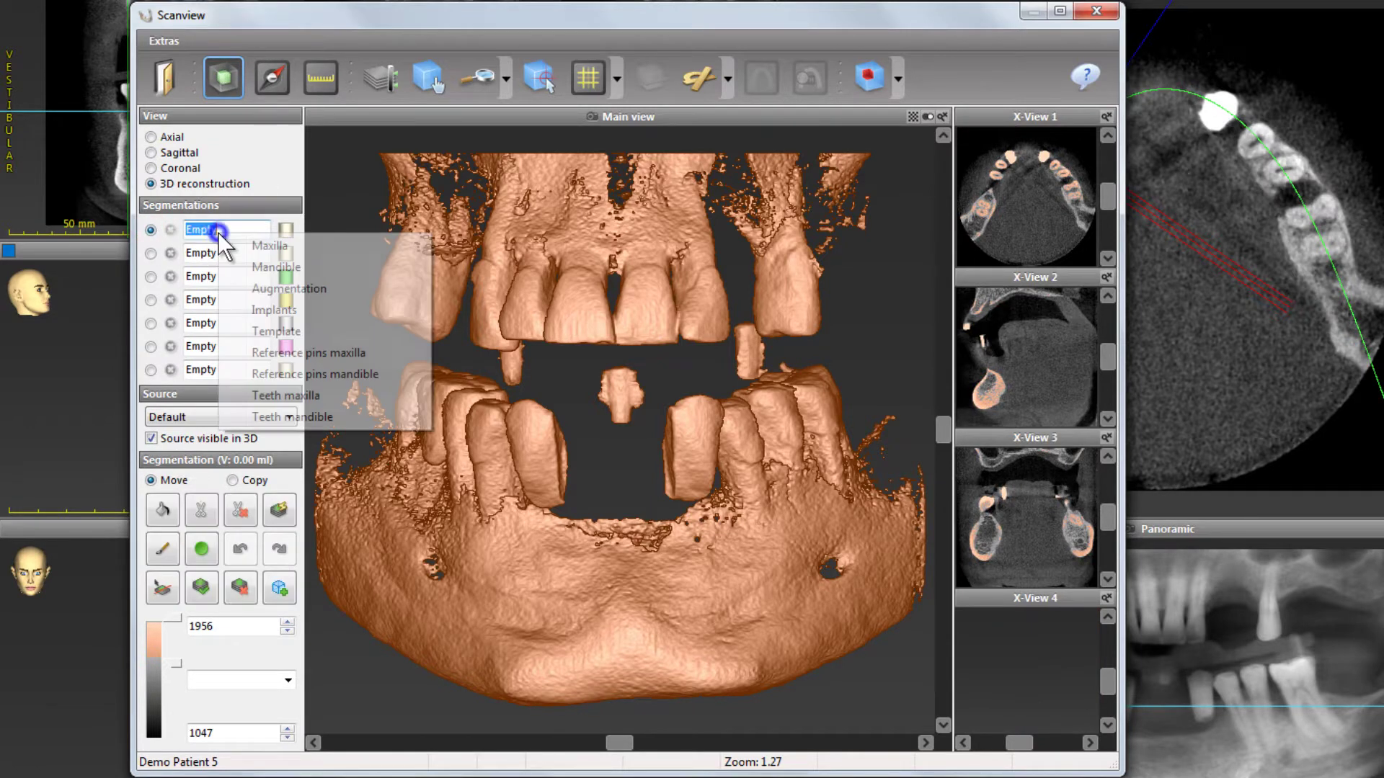
pyautogui.click(304, 416)
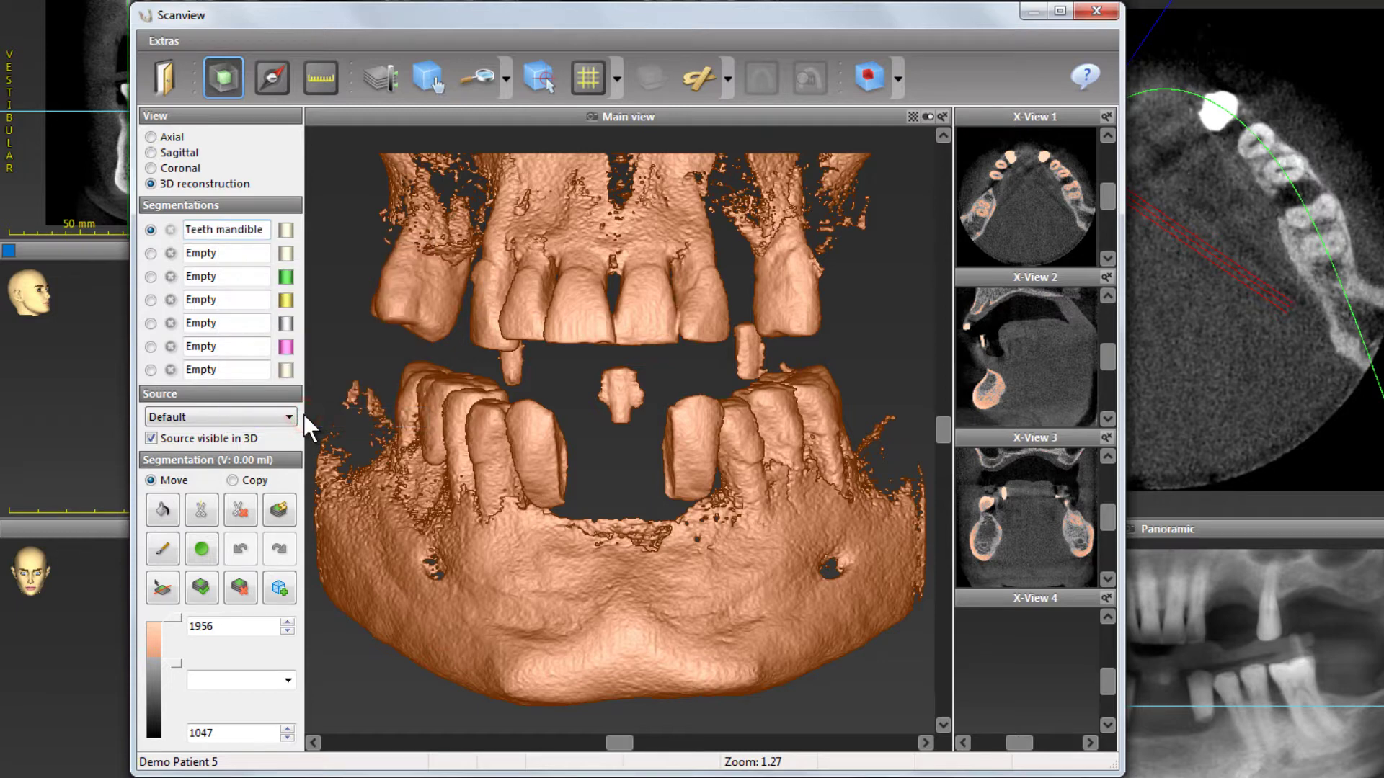
# Step: Draw a cutting curve along the mandible below the lower teeth
pyautogui.click(209, 513)
pyautogui.click(378, 379)
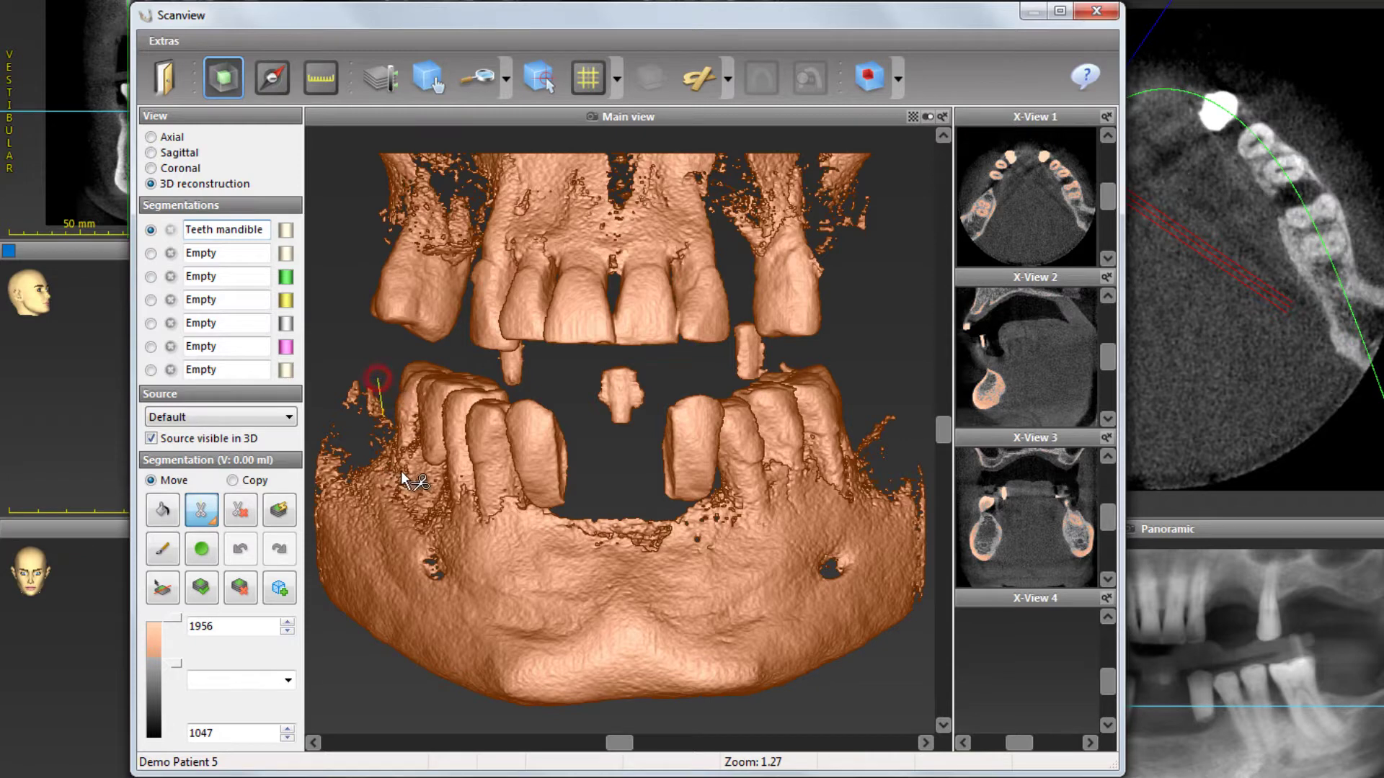
pyautogui.click(402, 467)
pyautogui.click(569, 520)
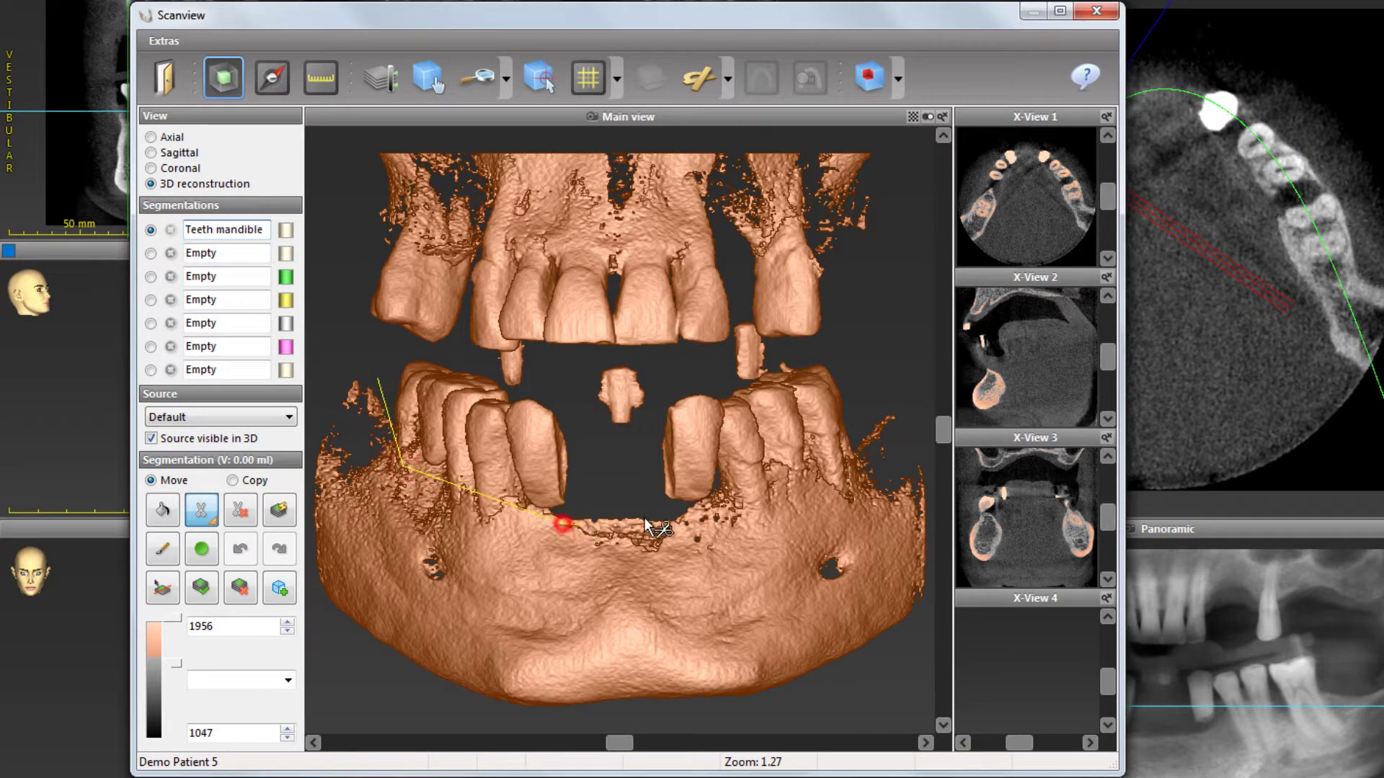
pyautogui.click(723, 507)
pyautogui.click(807, 470)
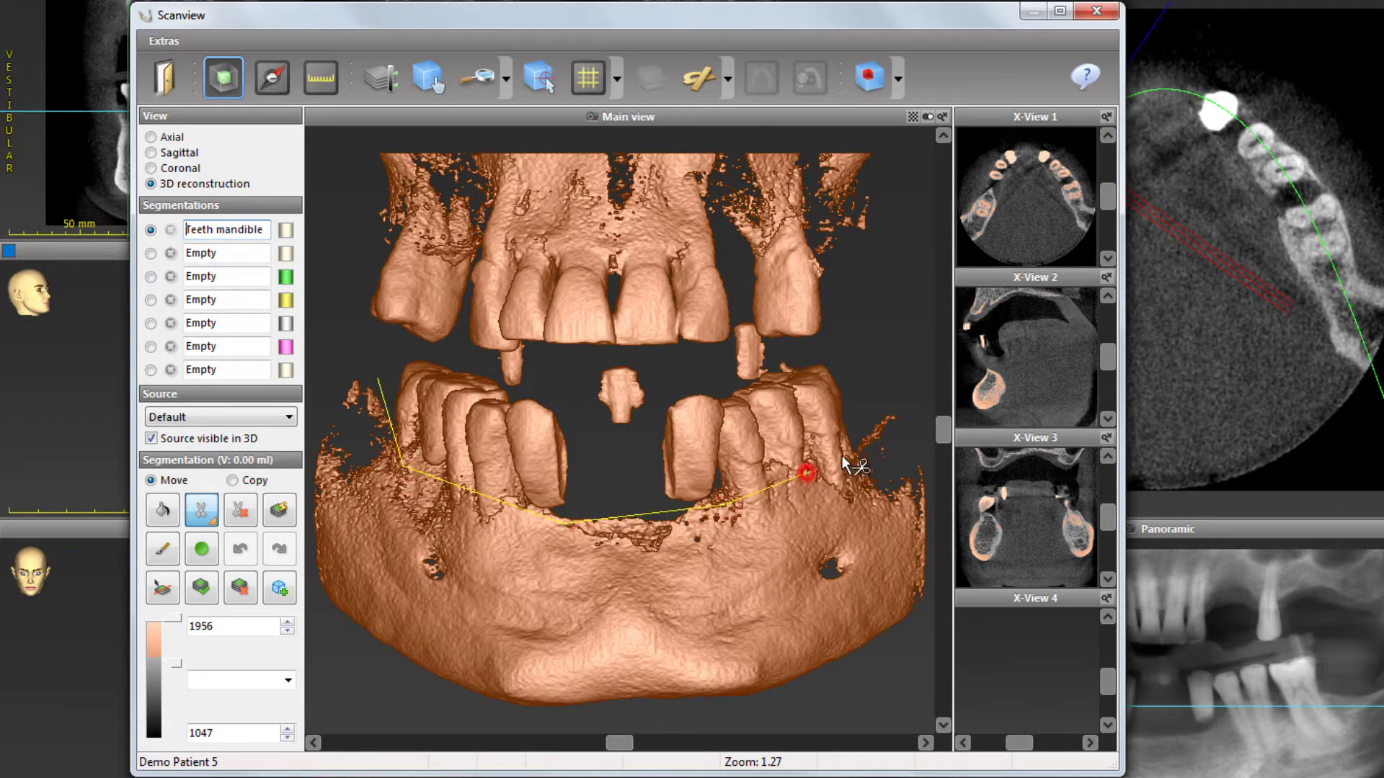
pyautogui.doubleClick(874, 415)
# Step: Flood-fill the lower-left, lower-right and back molar teeth into Teeth mandible
pyautogui.click(161, 511)
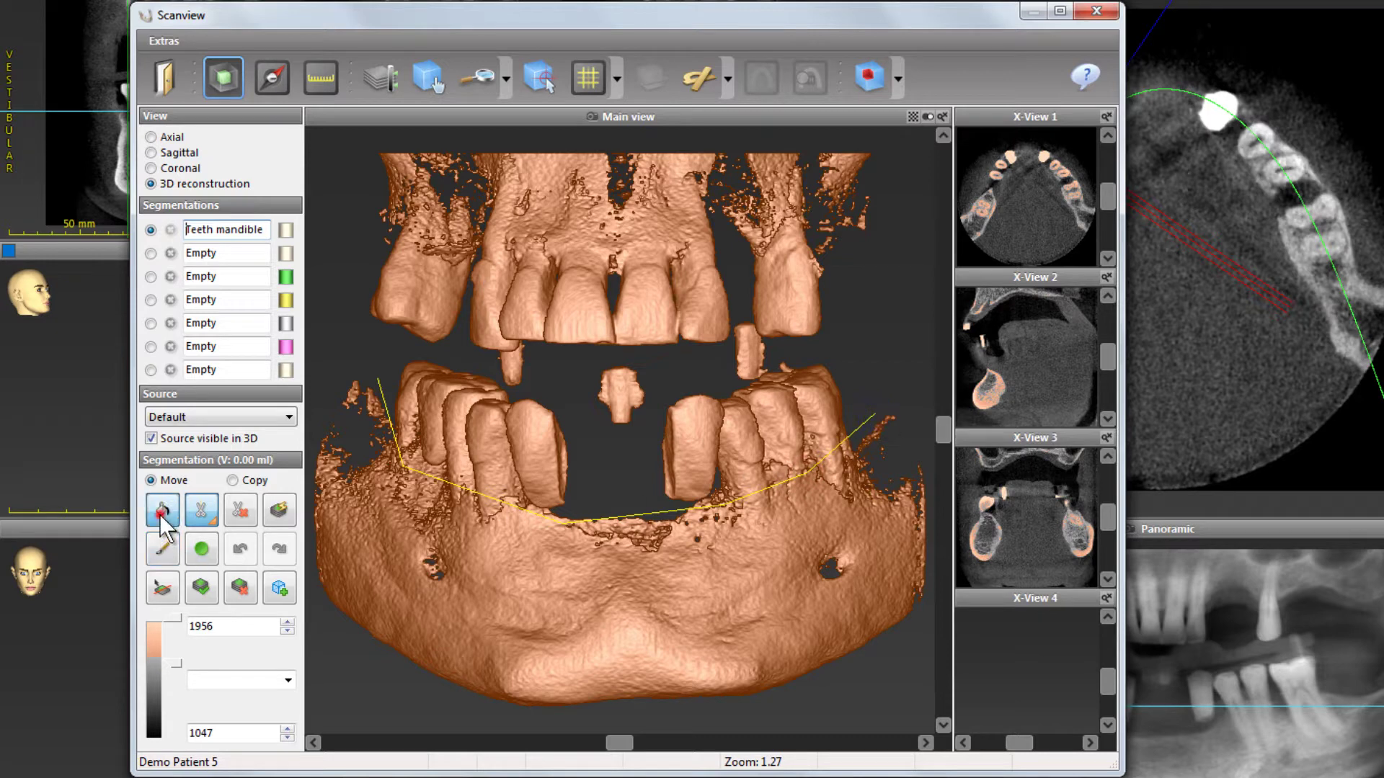
pyautogui.click(469, 434)
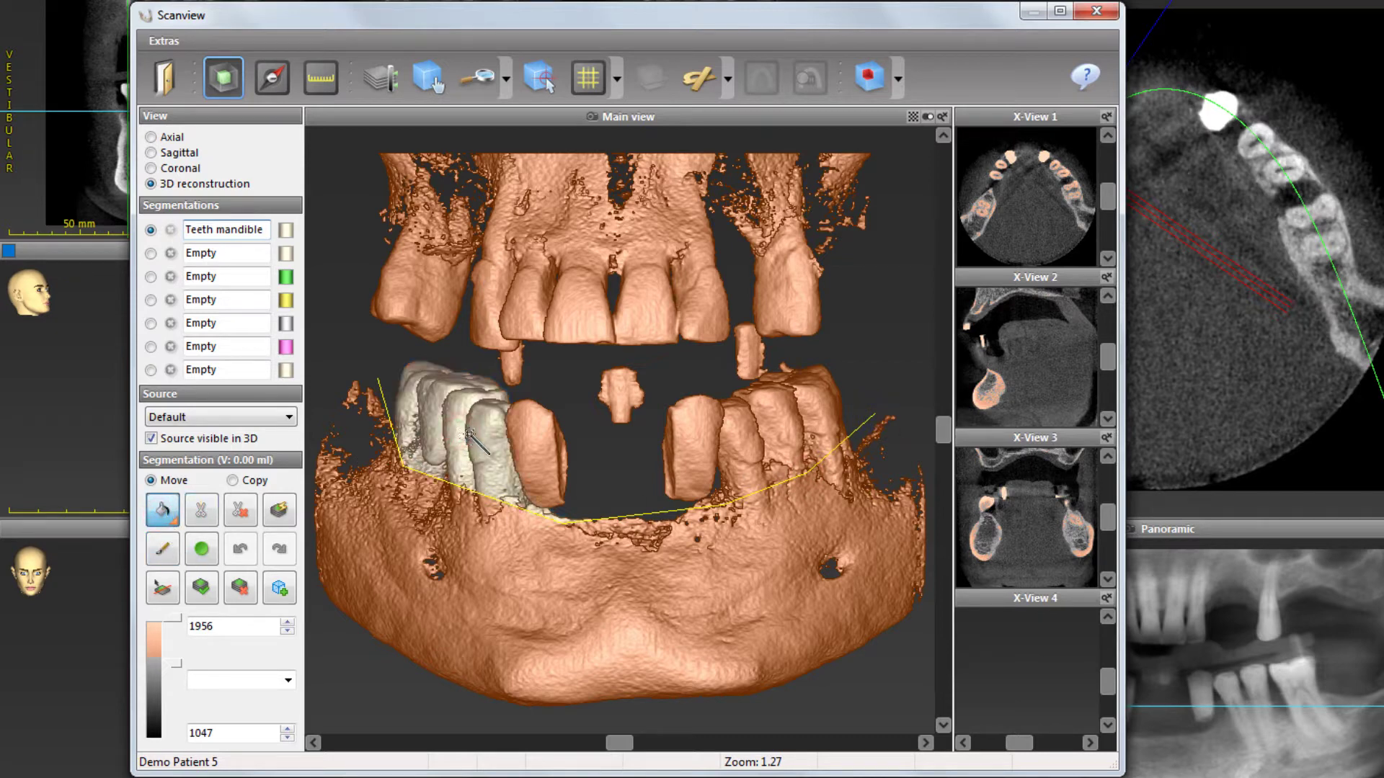
pyautogui.click(816, 416)
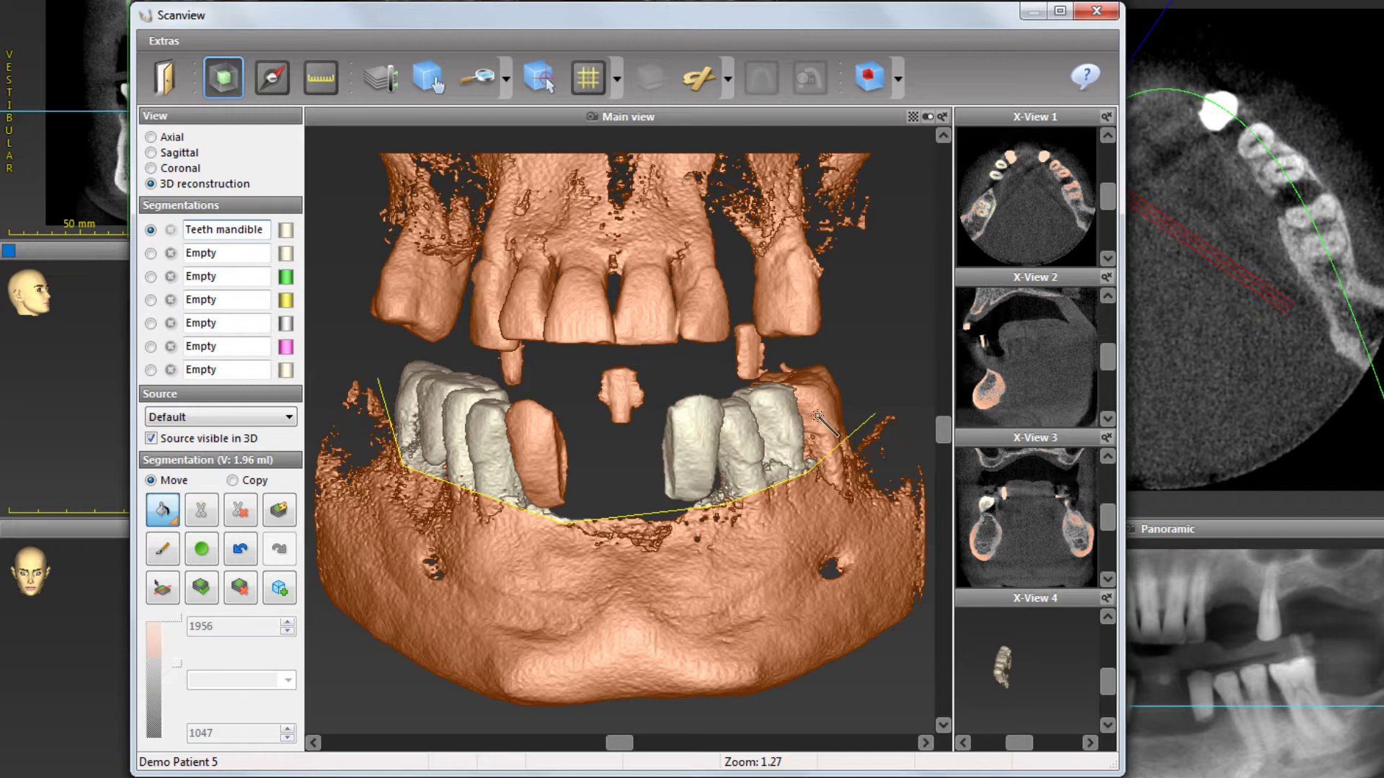
pyautogui.click(817, 416)
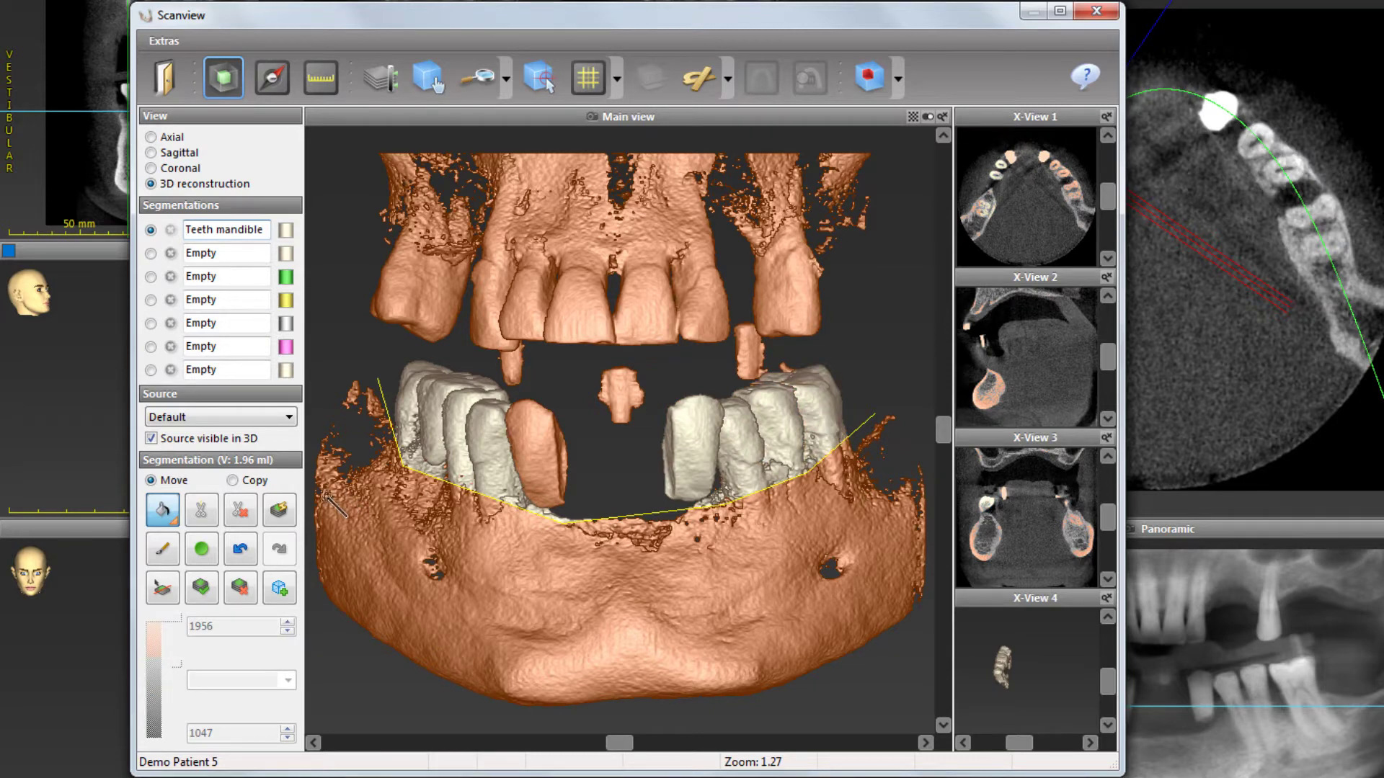
# Step: Trim along the cutting curve, hide the bone, and erase stray tooth fragments
pyautogui.click(240, 510)
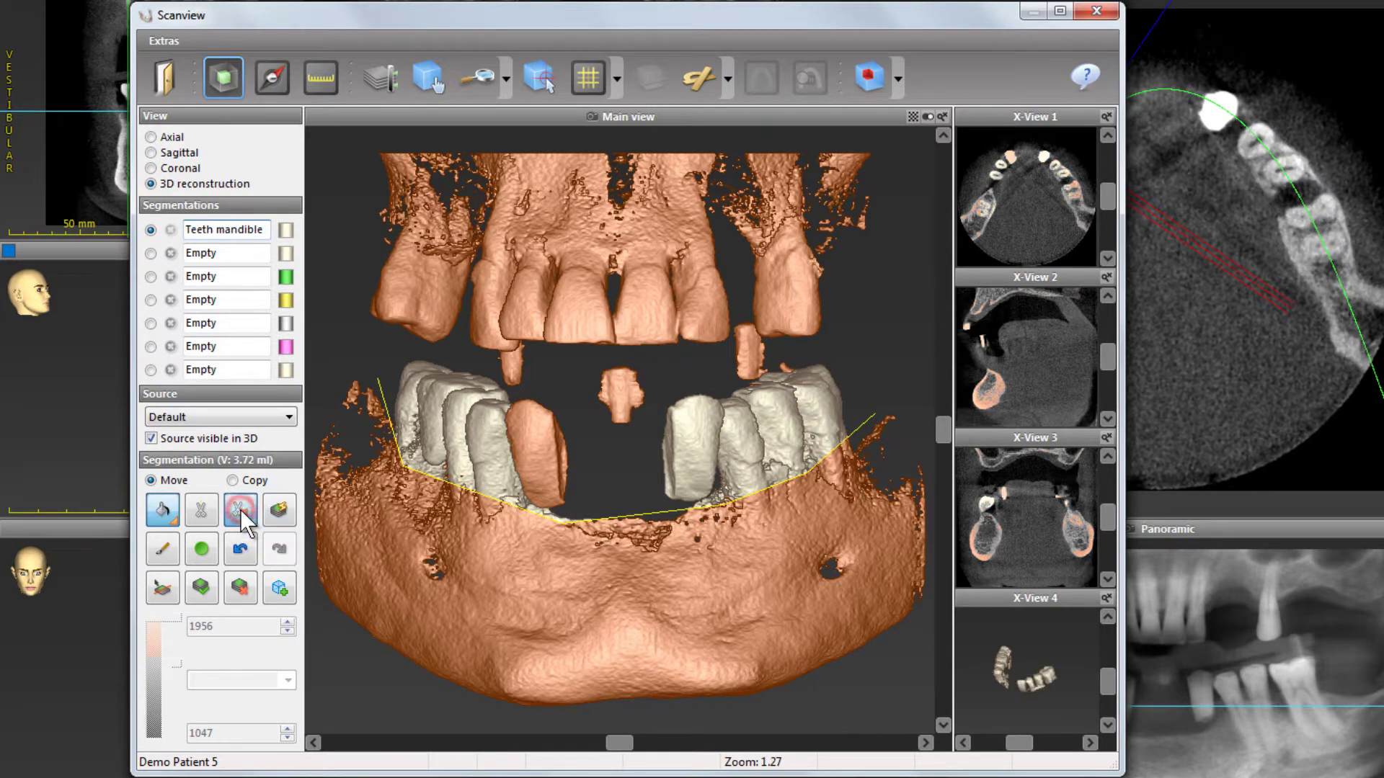
pyautogui.click(163, 549)
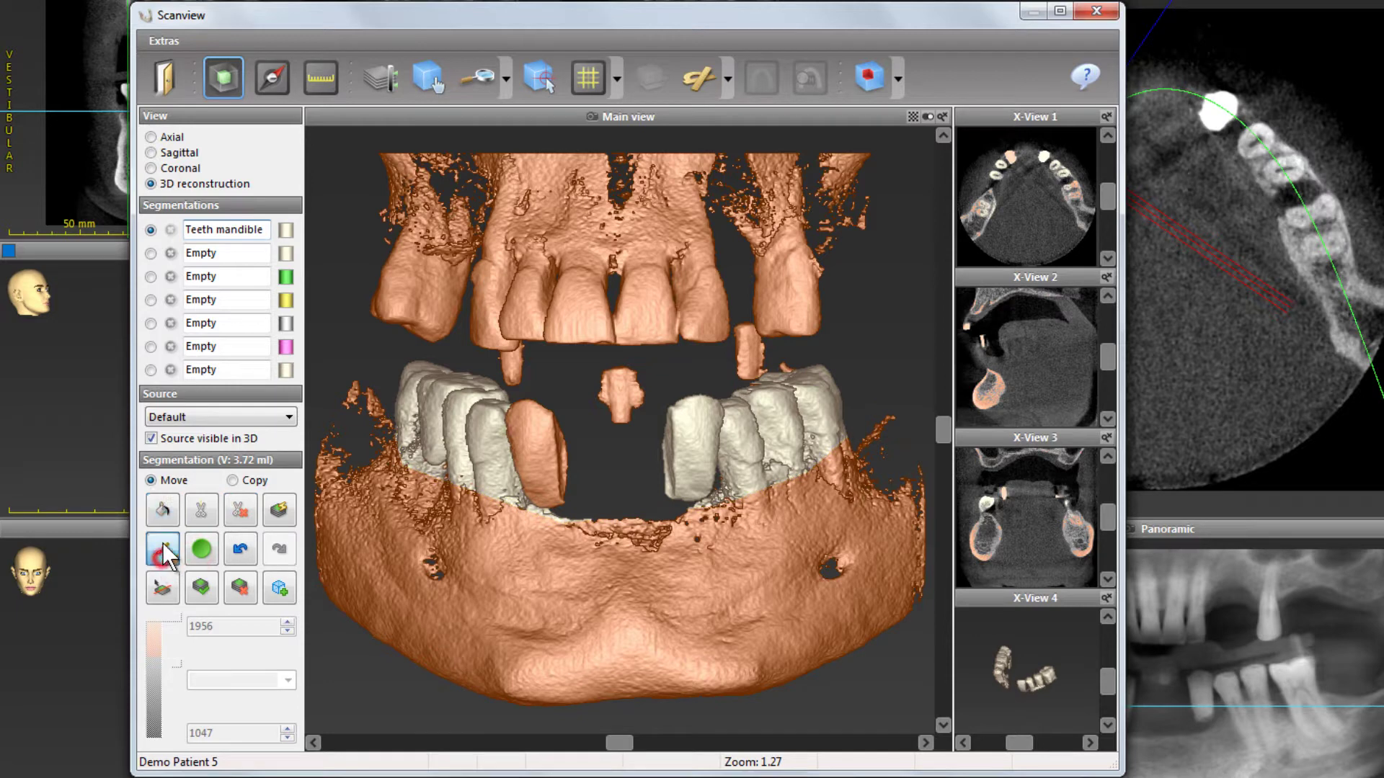
pyautogui.click(151, 438)
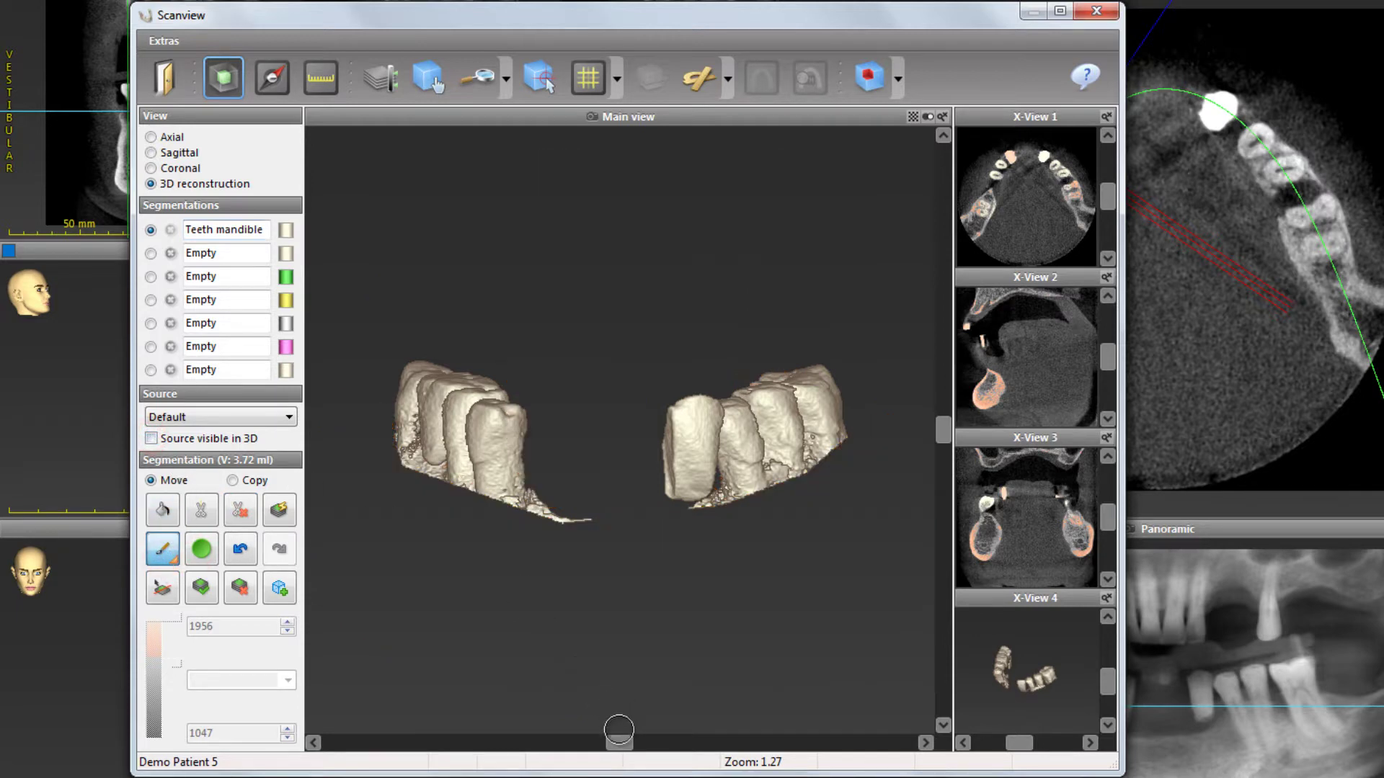
pyautogui.moveTo(620, 744); pyautogui.dragTo(732, 743)
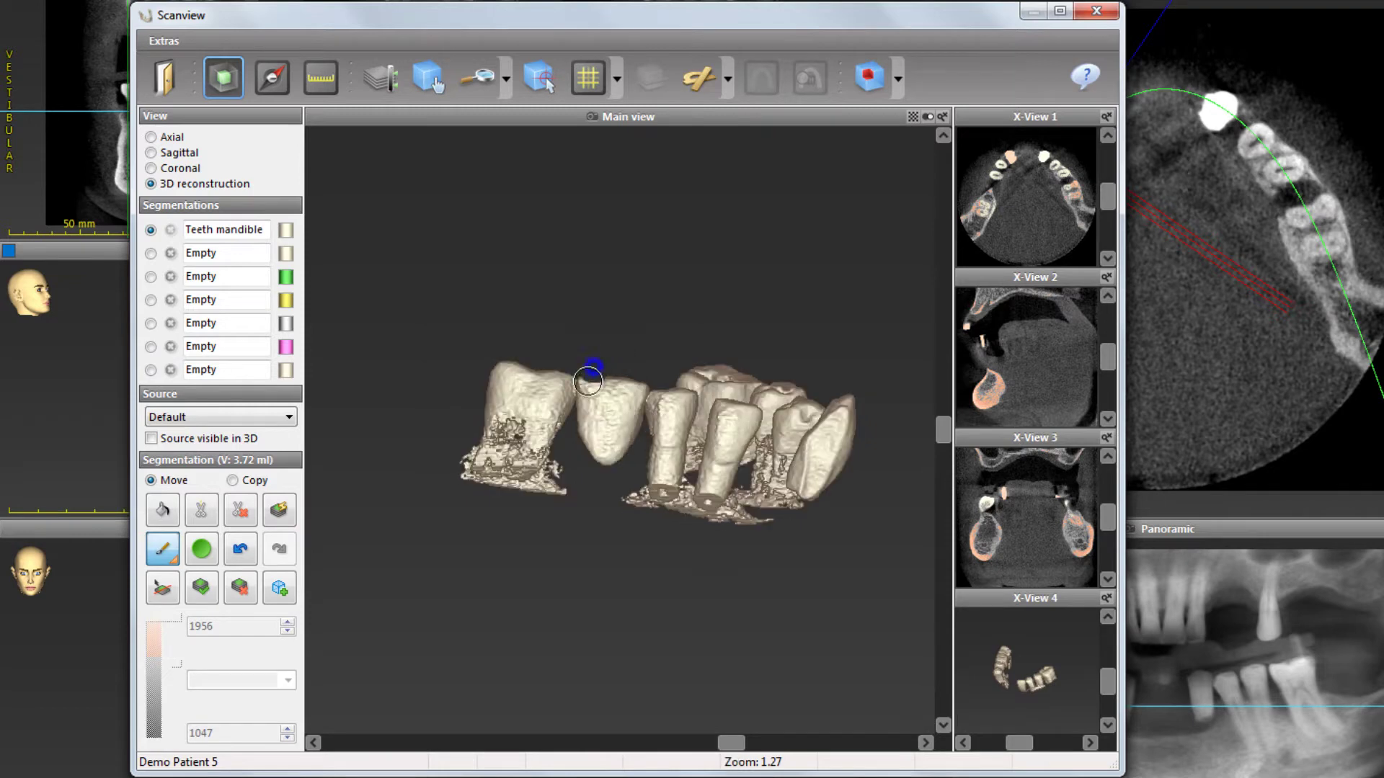
pyautogui.moveTo(588, 382)
pyautogui.mouseDown()
pyautogui.moveTo(593, 432)
pyautogui.moveTo(624, 460)
pyautogui.moveTo(634, 393)
pyautogui.moveTo(617, 382)
pyautogui.moveTo(604, 435)
pyautogui.moveTo(611, 401)
pyautogui.mouseUp()
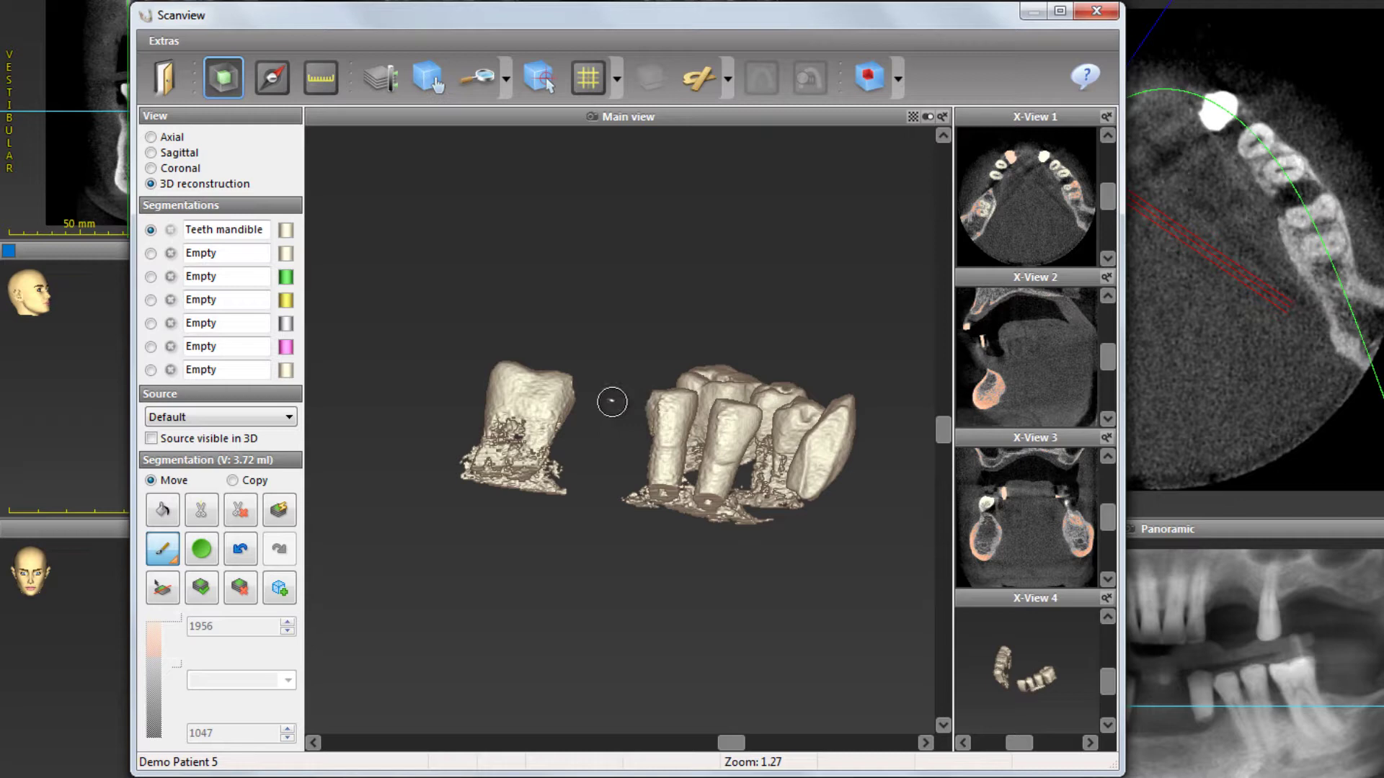
pyautogui.moveTo(730, 743); pyautogui.dragTo(574, 754)
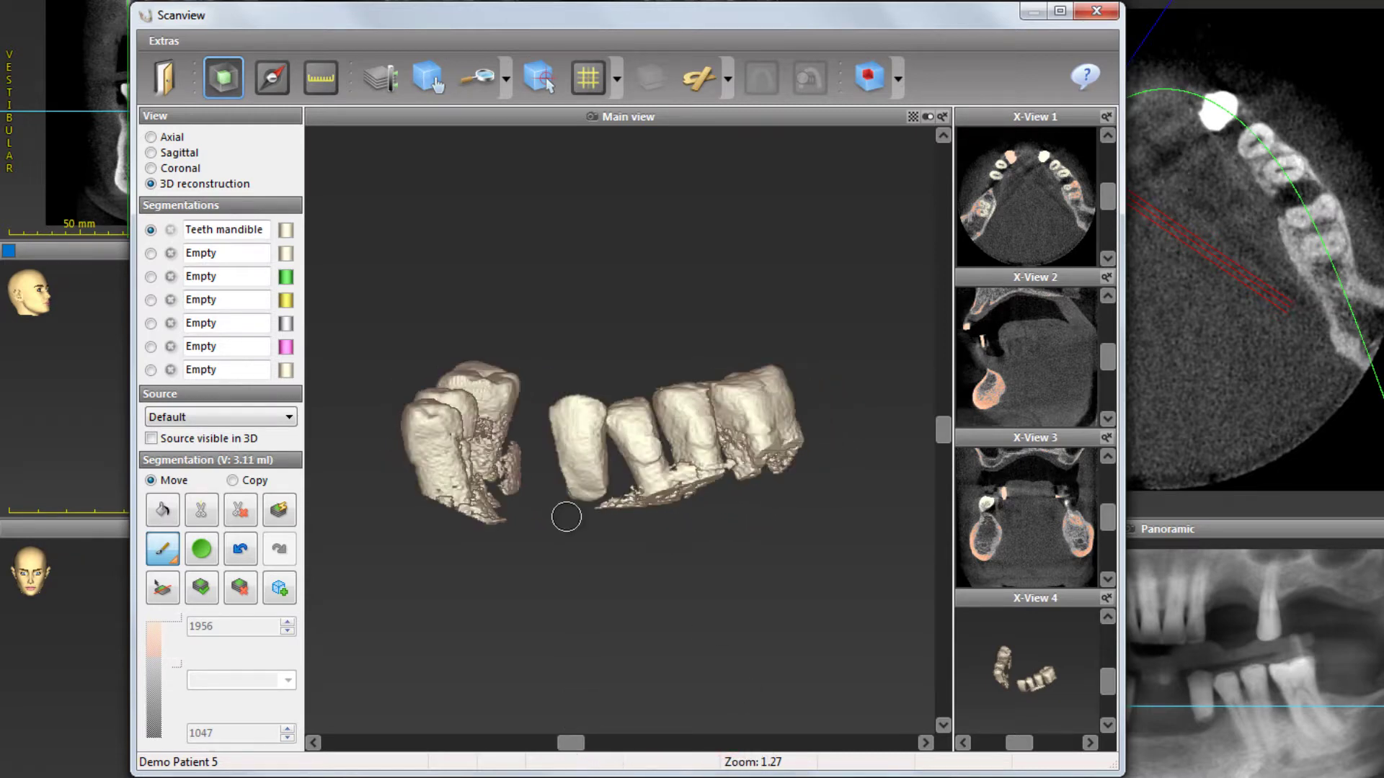
pyautogui.moveTo(588, 408)
pyautogui.mouseDown()
pyautogui.moveTo(593, 492)
pyautogui.moveTo(572, 484)
pyautogui.moveTo(562, 395)
pyautogui.mouseUp()
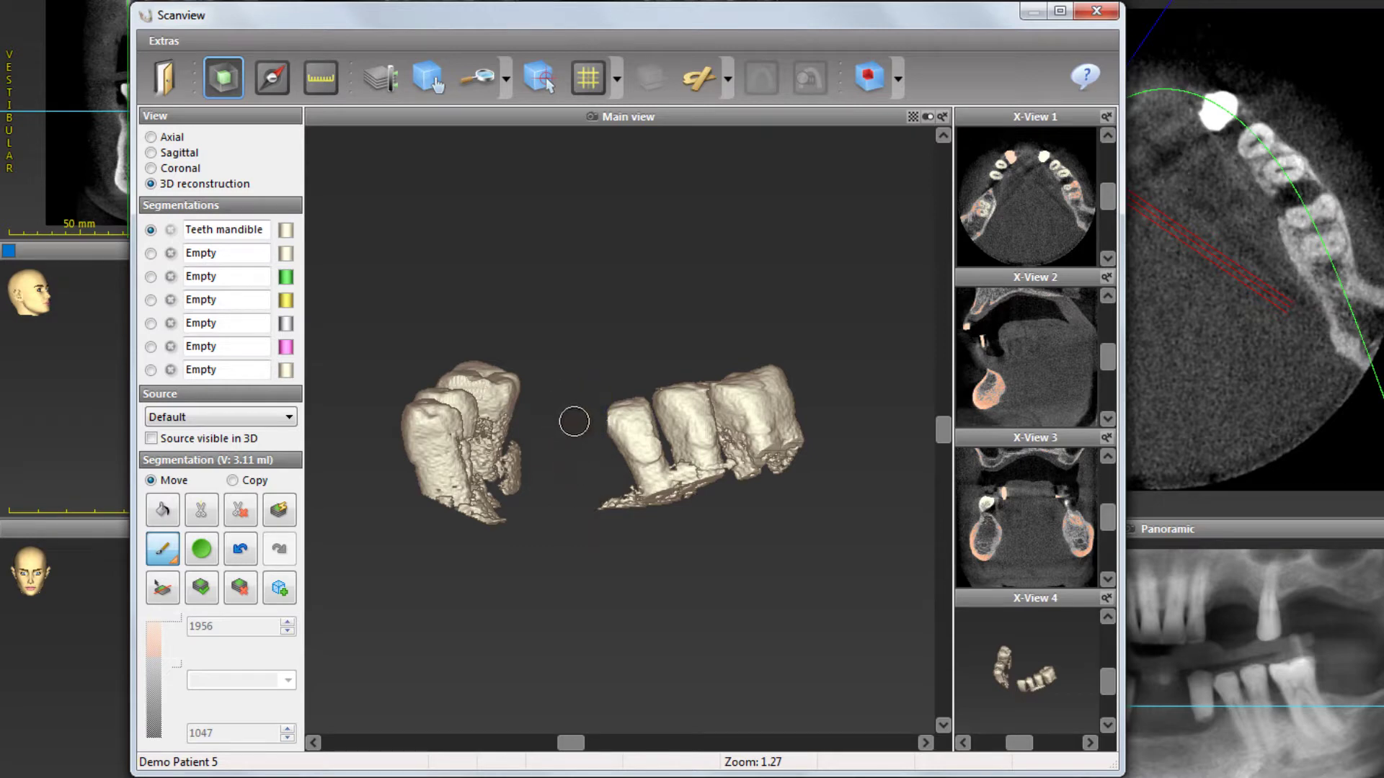
# Step: Finish segmenting and select Teeth mandible as the segmentation for landmark alignment
pyautogui.click(163, 78)
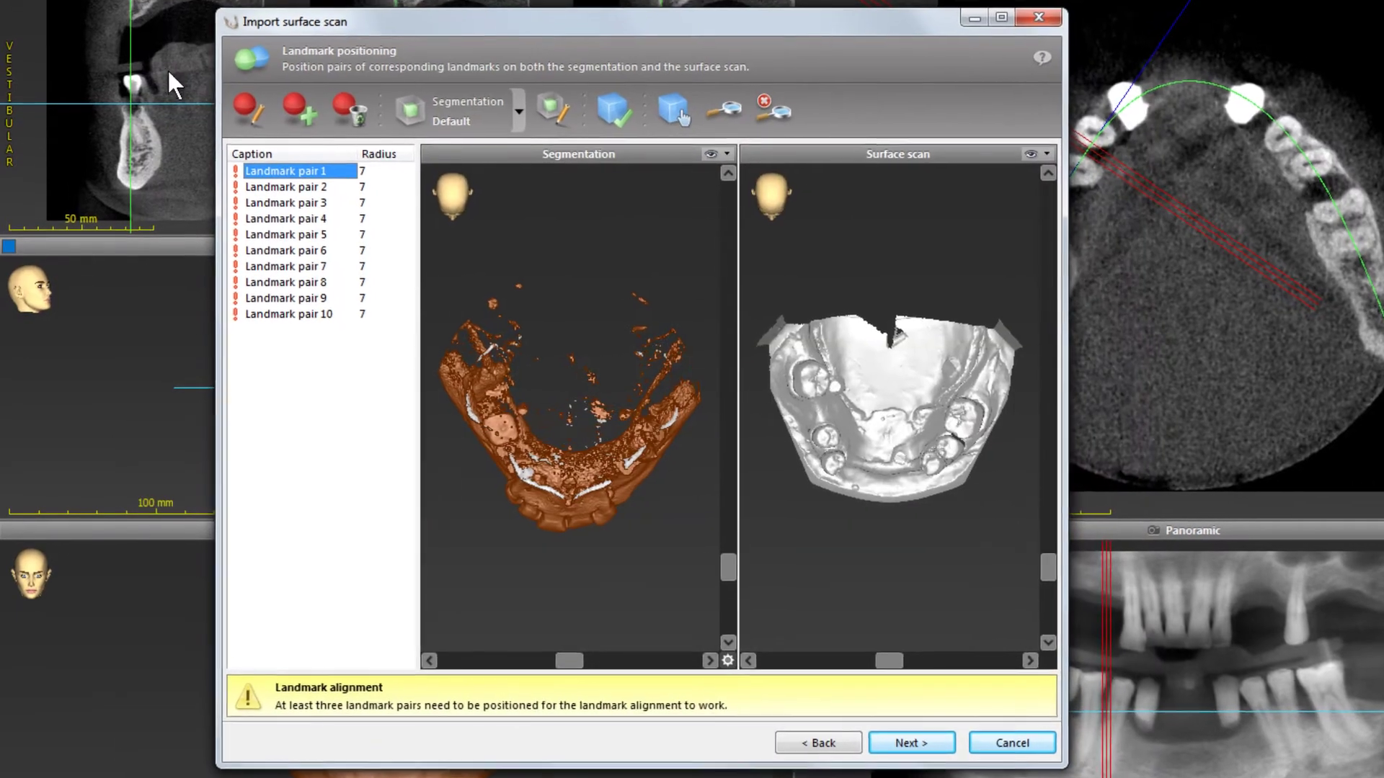
pyautogui.click(250, 108)
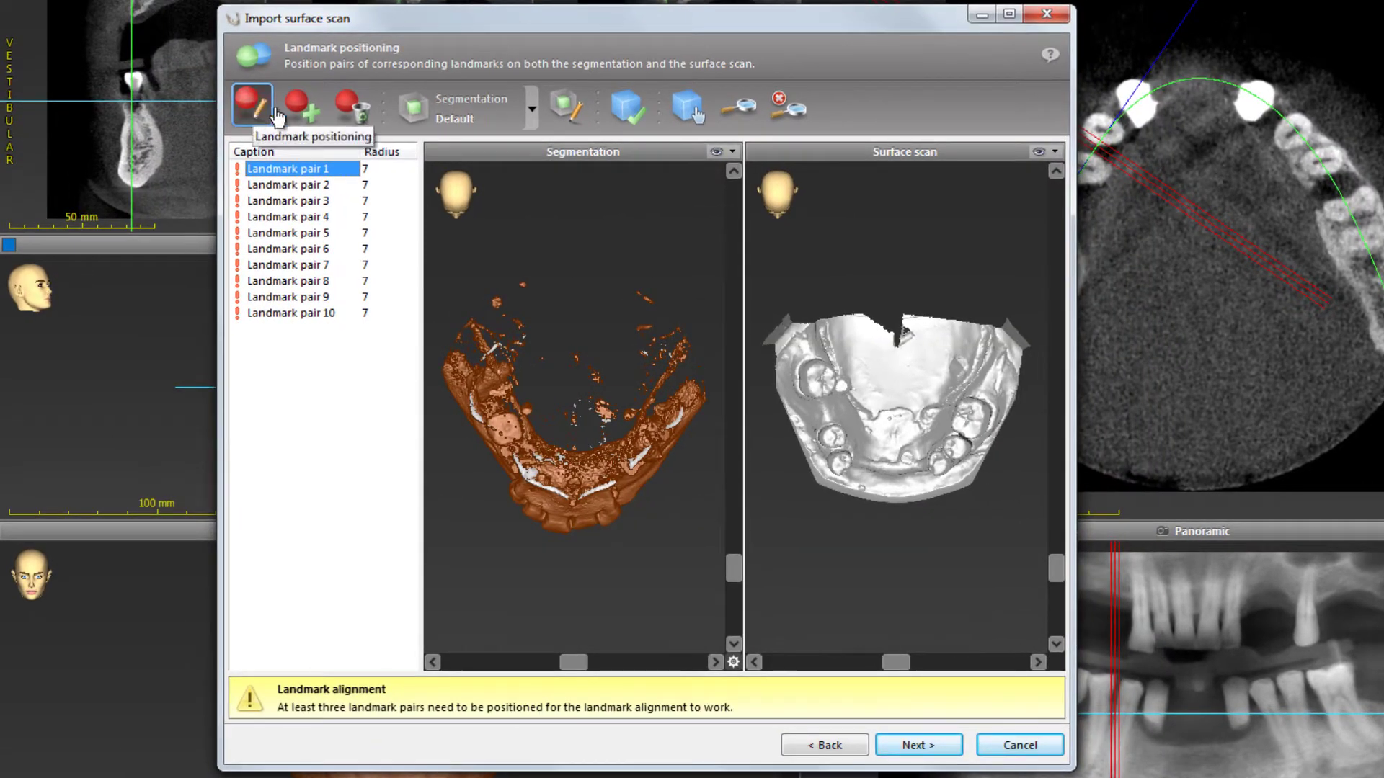
pyautogui.click(532, 110)
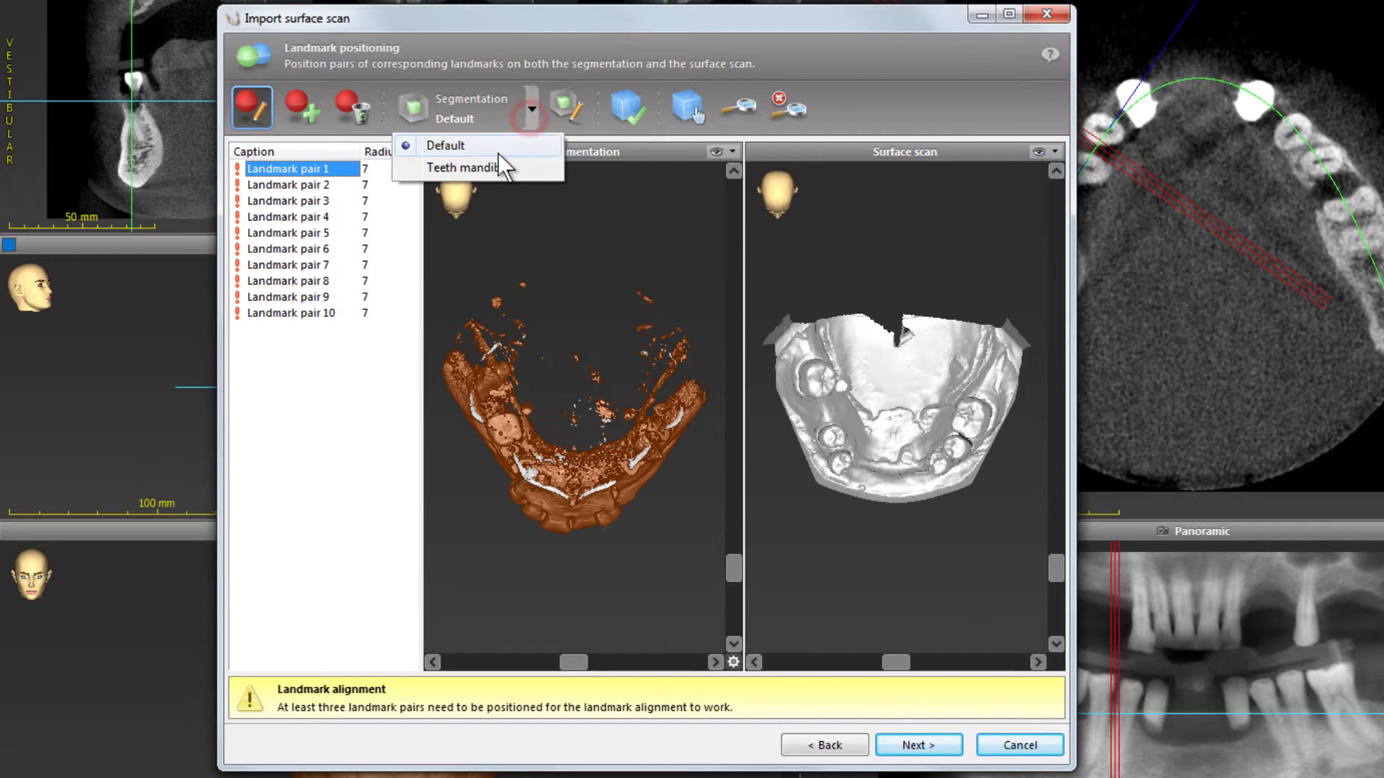
pyautogui.click(484, 167)
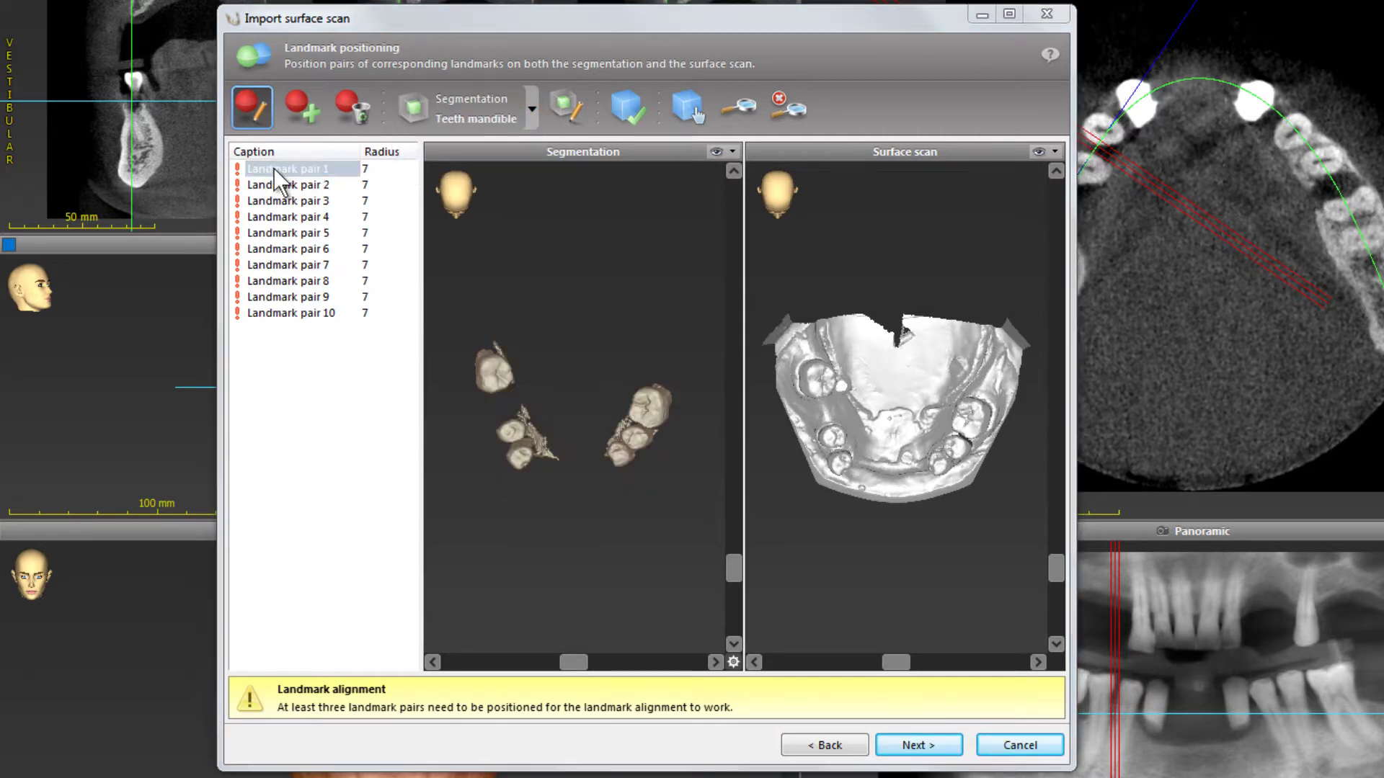
# Step: Place landmark pairs 1, 2 and 6 on segmented teeth and scan, then run registration
pyautogui.click(496, 371)
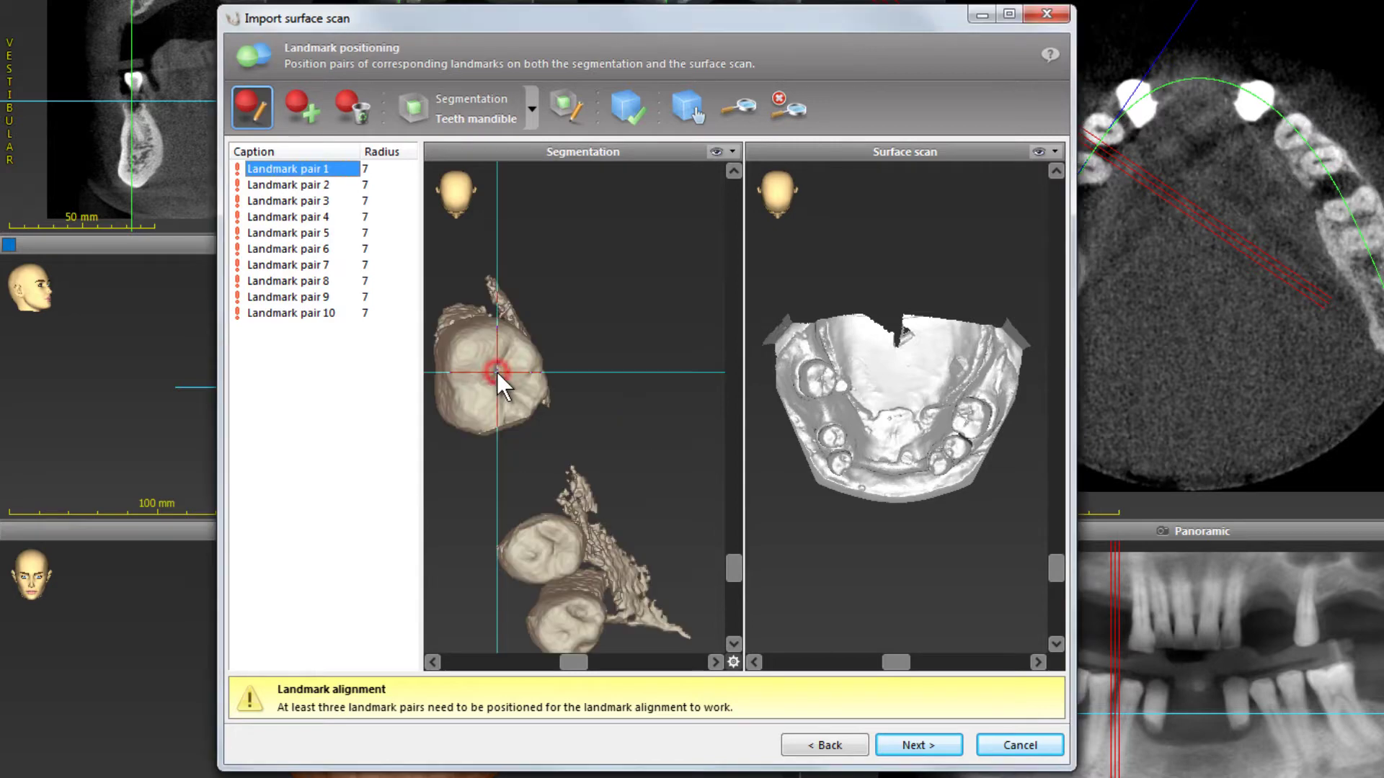
pyautogui.click(821, 379)
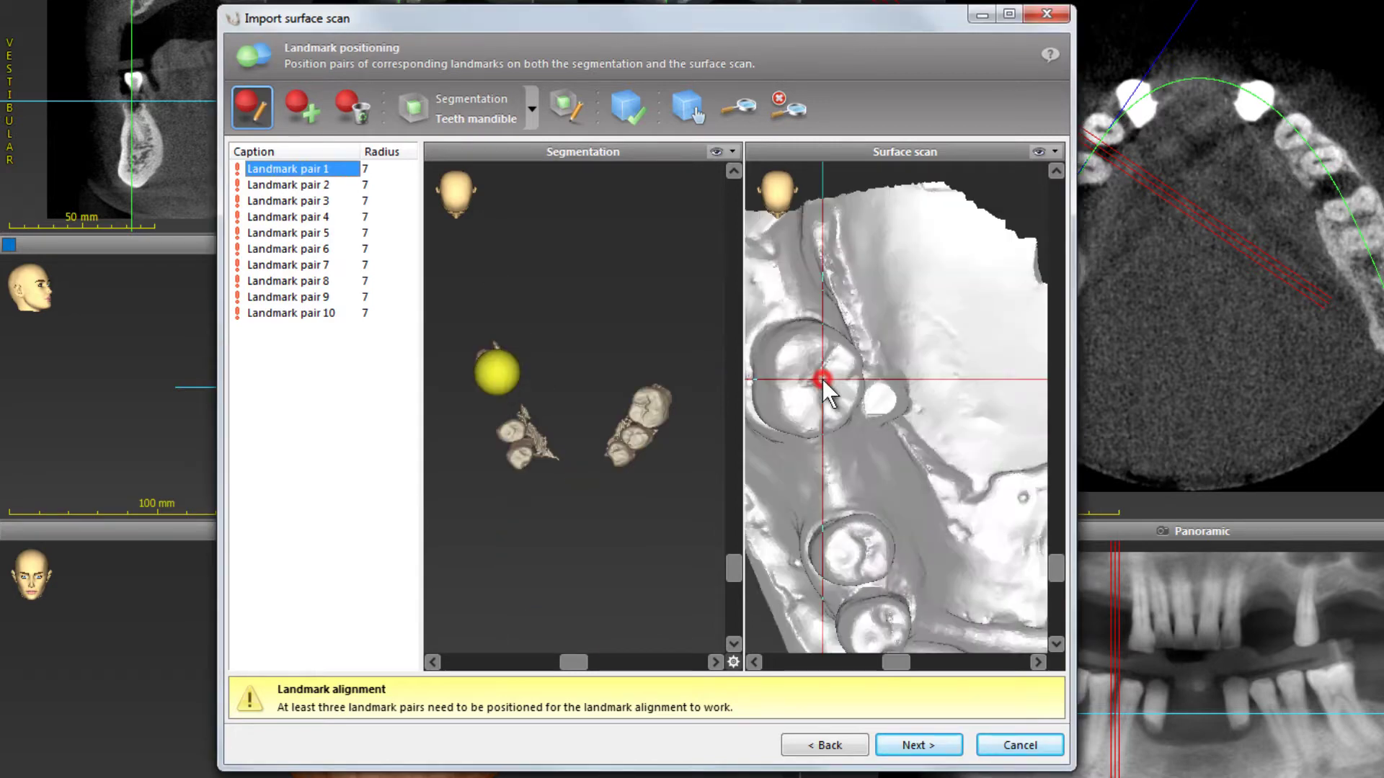
pyautogui.click(281, 187)
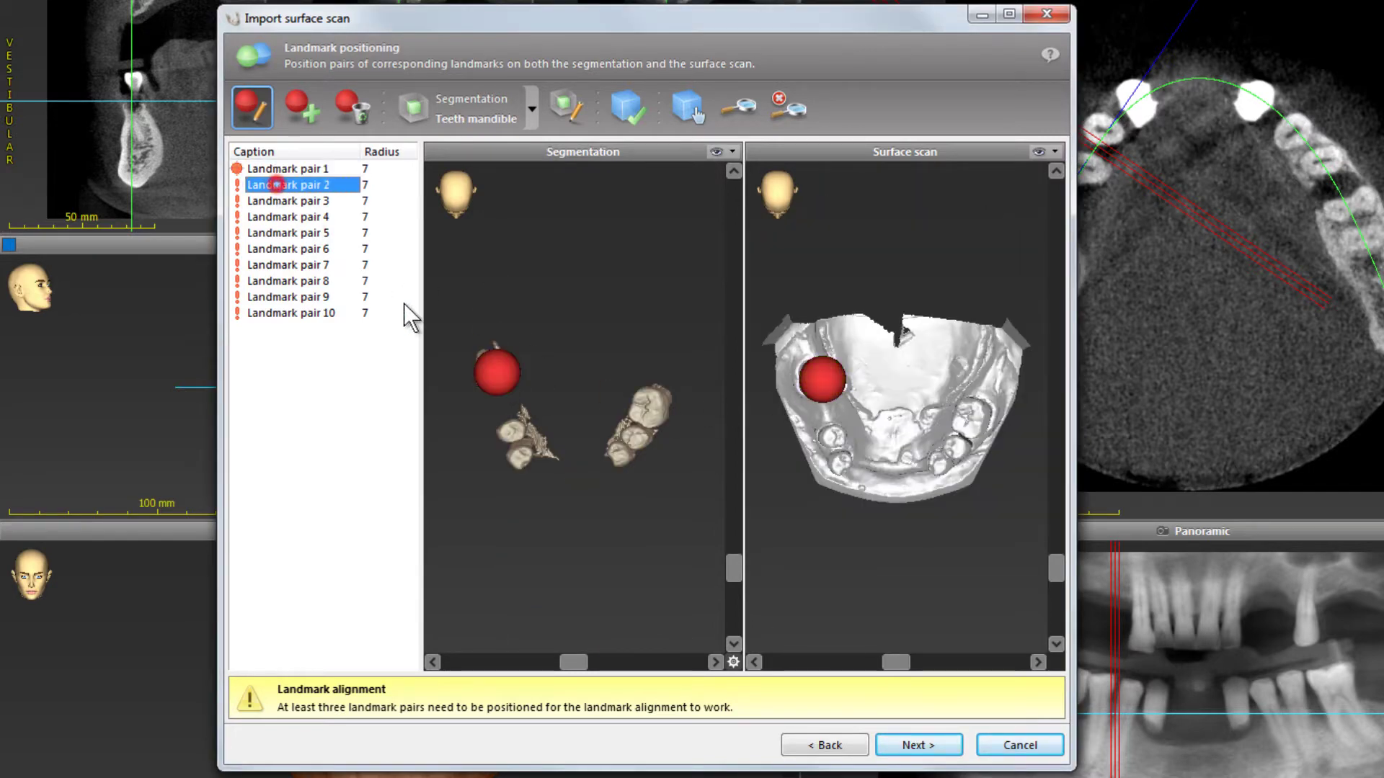
pyautogui.click(513, 431)
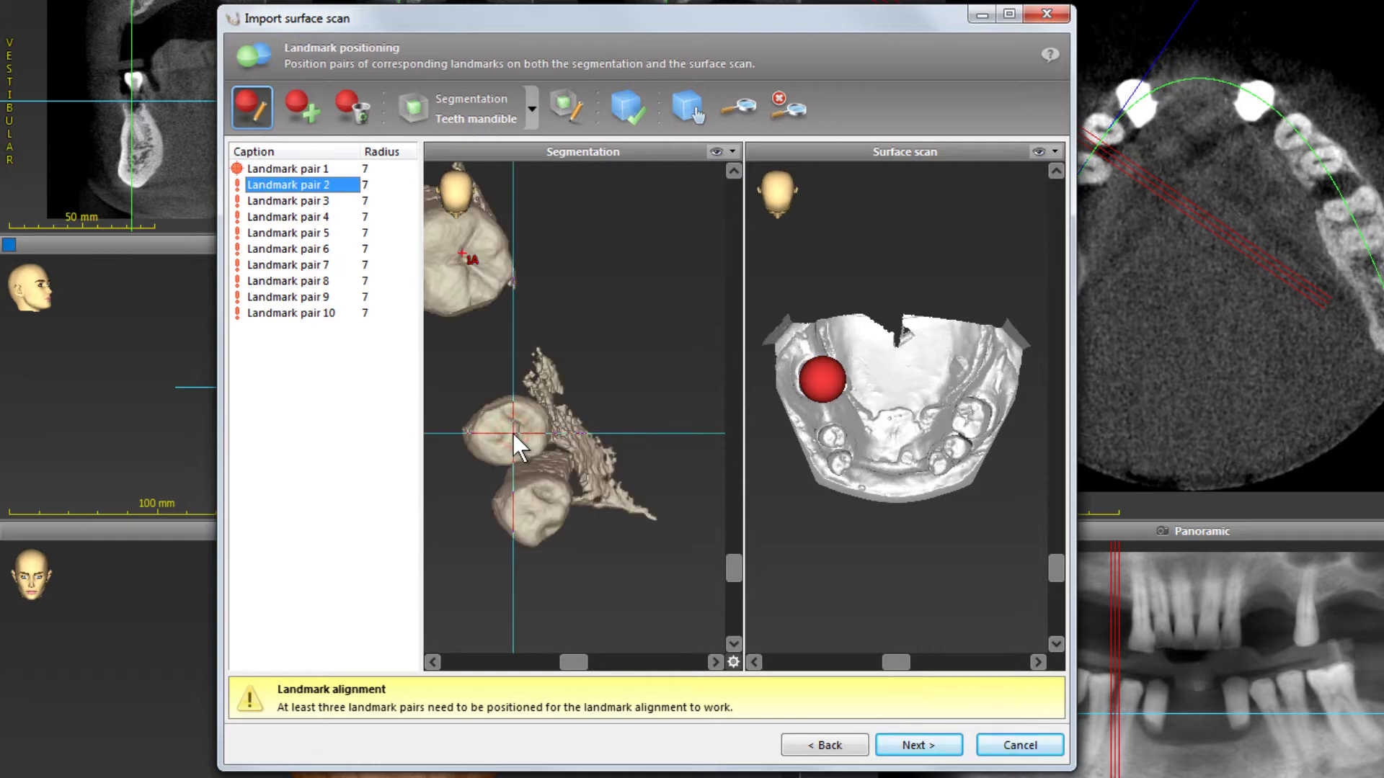
pyautogui.click(836, 437)
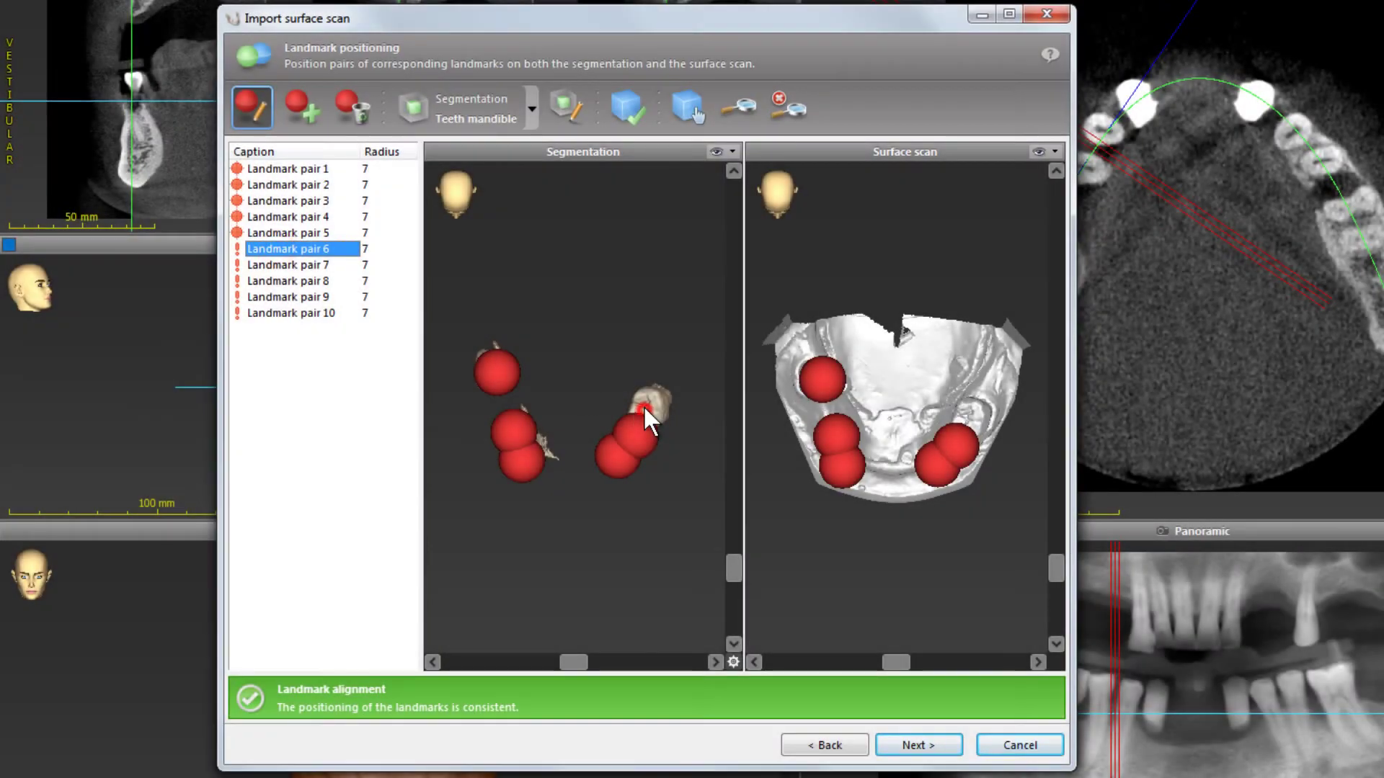
pyautogui.click(643, 405)
pyautogui.click(970, 413)
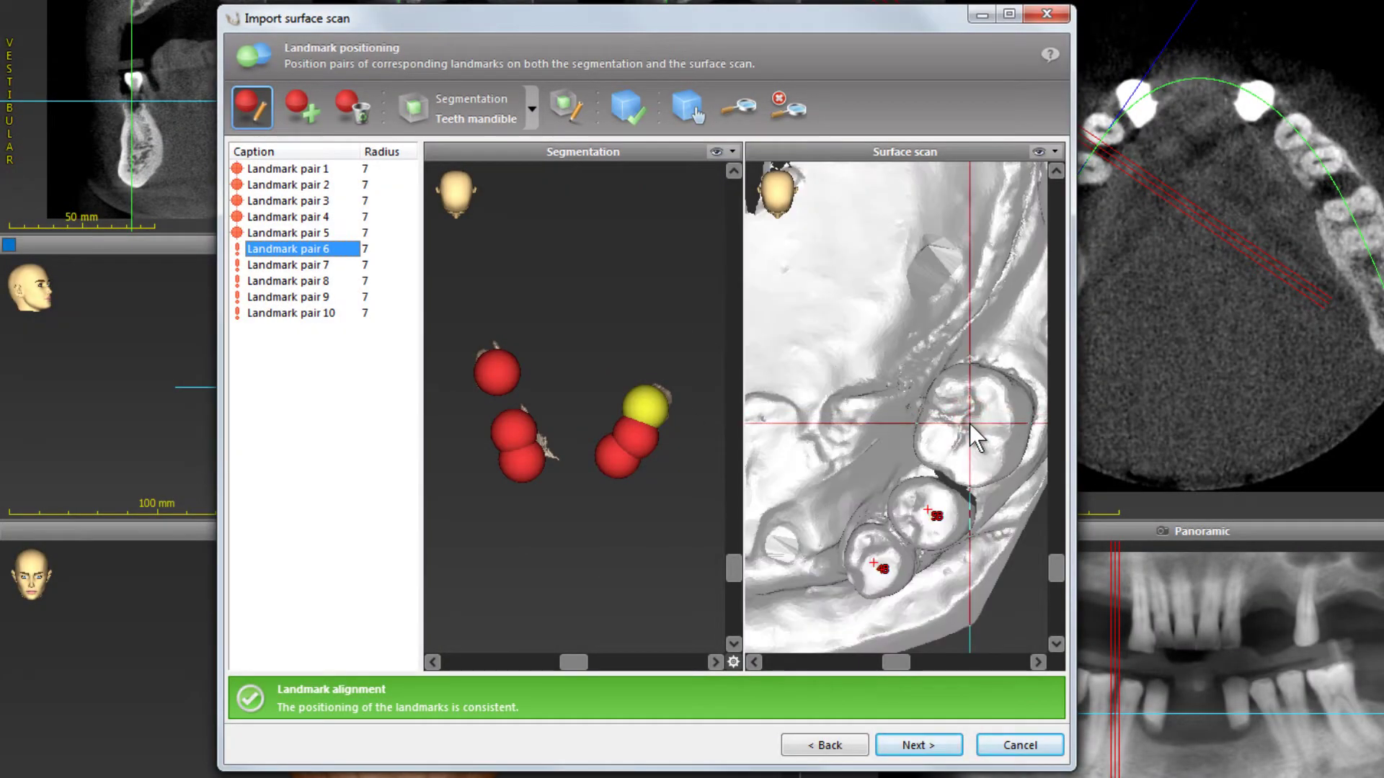
pyautogui.click(916, 745)
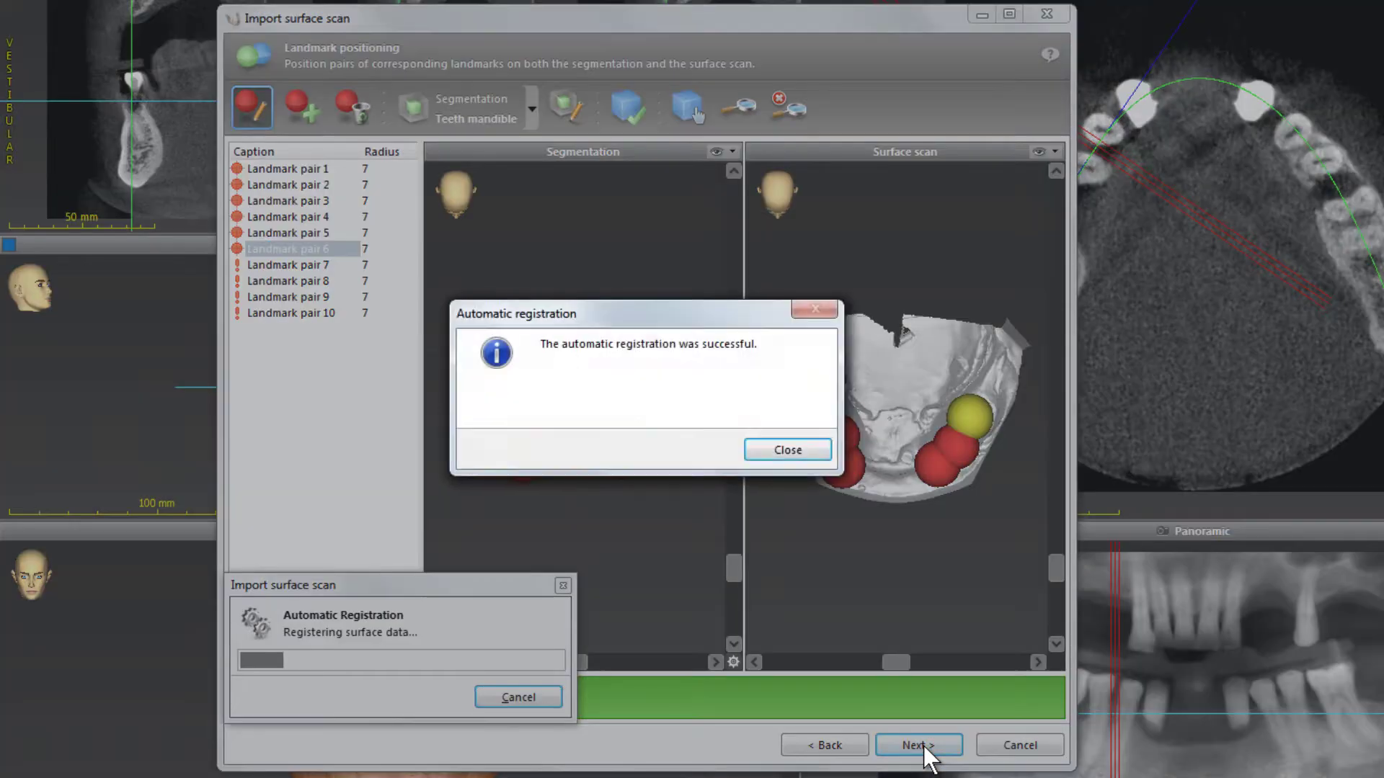
# Step: Dismiss the registration message and scroll the Coronal, Sagittal and Axial slices to check the fit
pyautogui.click(791, 452)
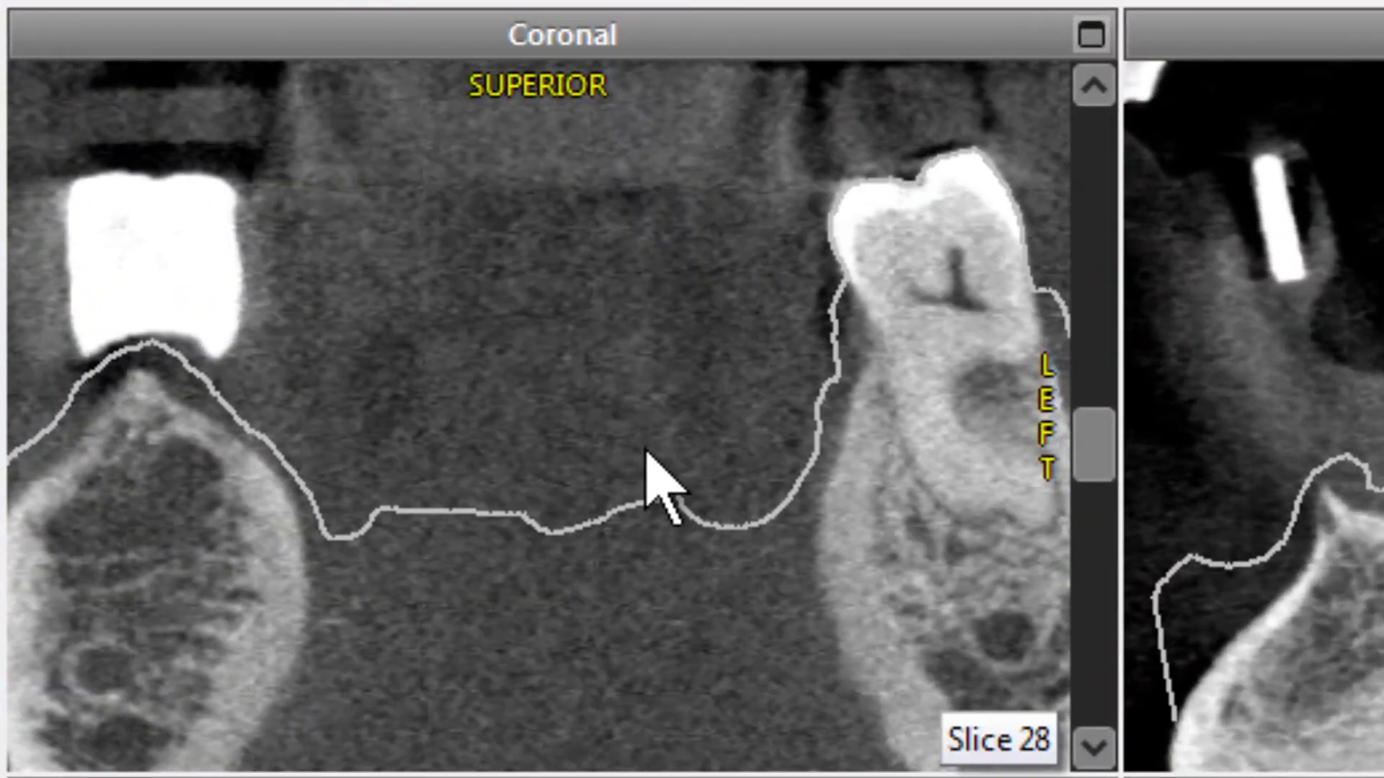
pyautogui.scroll(-20, 646, 453)
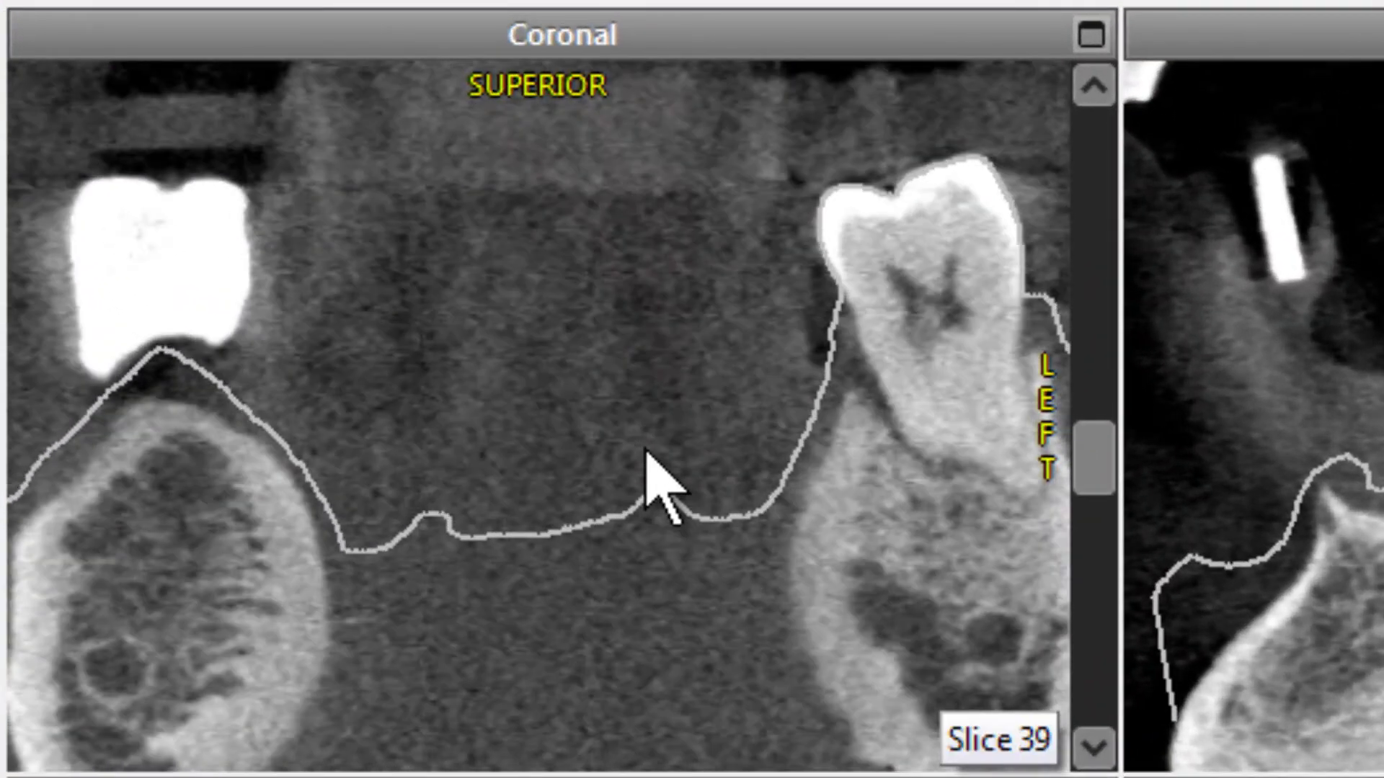
pyautogui.scroll(-5, 647, 454)
pyautogui.scroll(3, 649, 461)
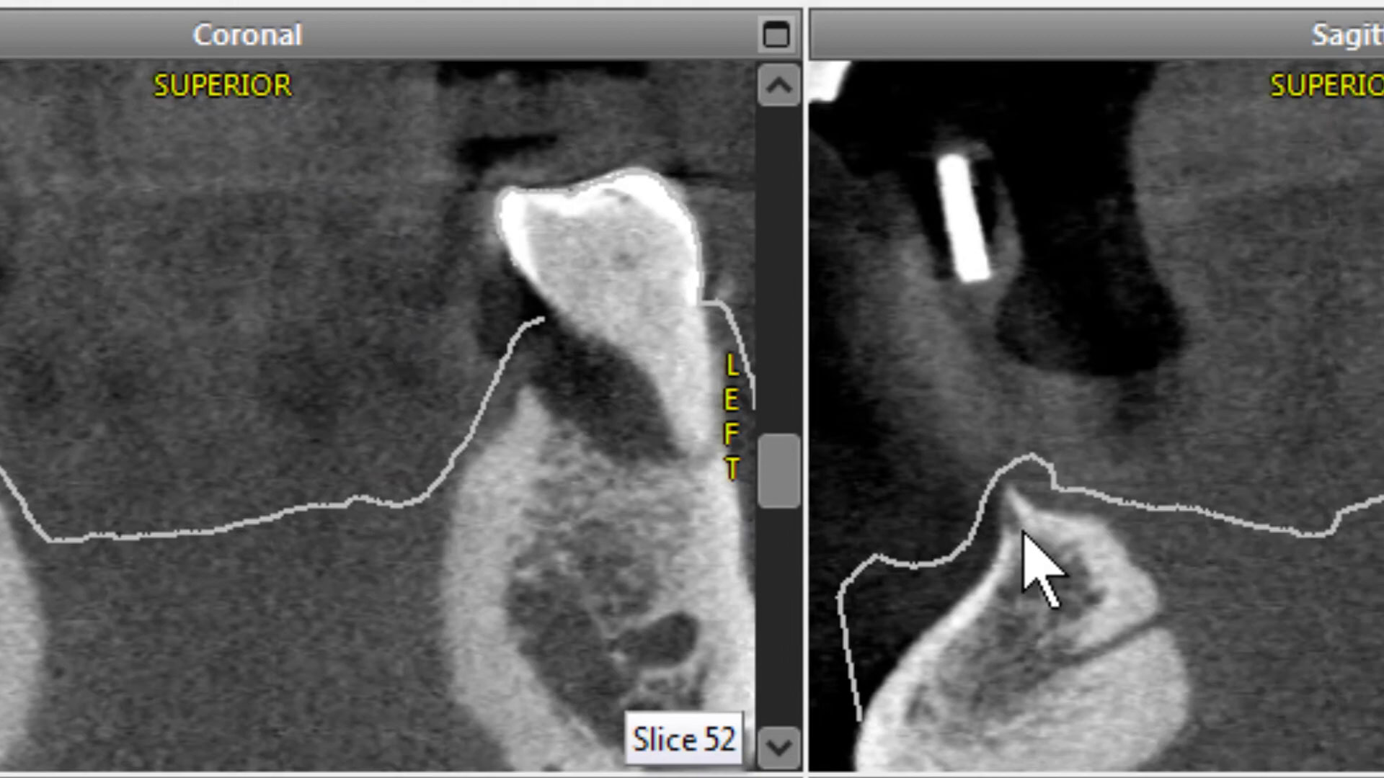
pyautogui.scroll(-20, 728, 497)
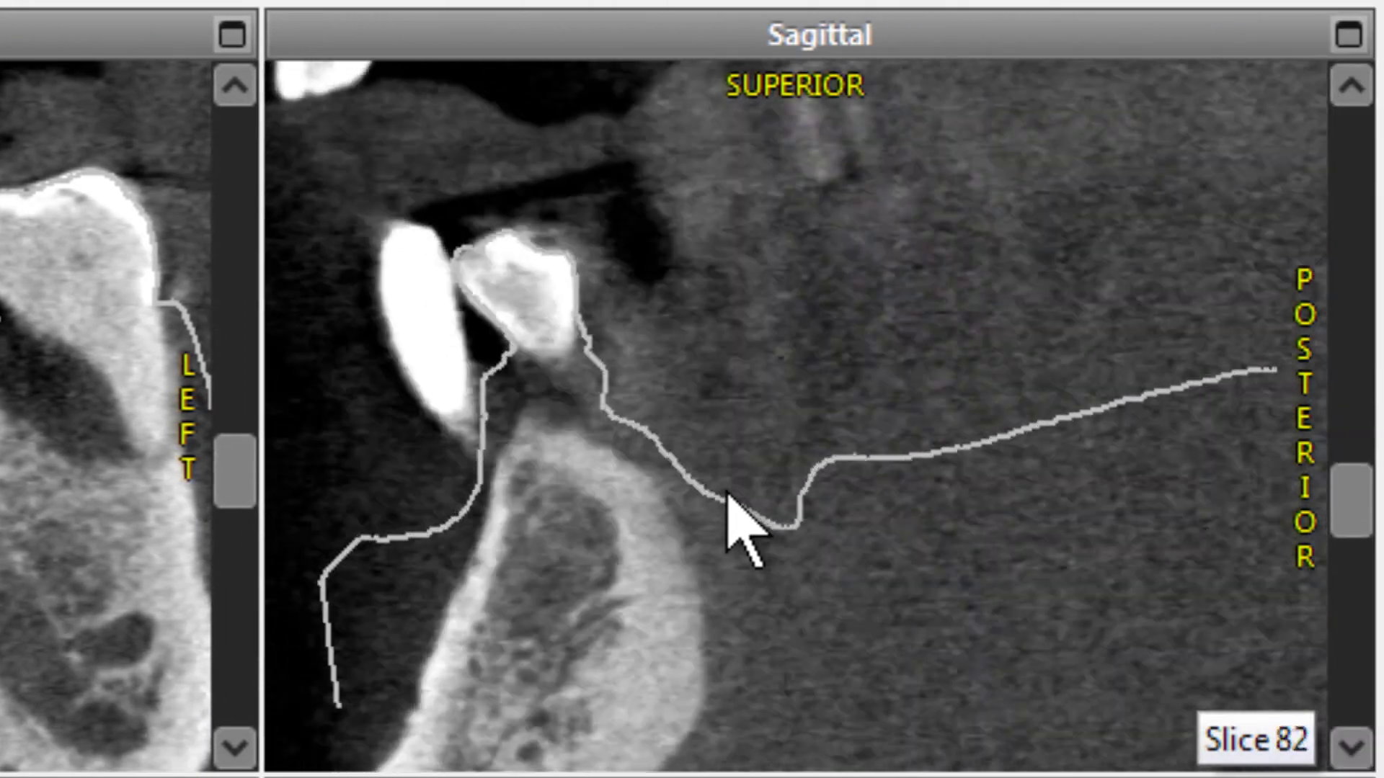
pyautogui.scroll(-19, 727, 496)
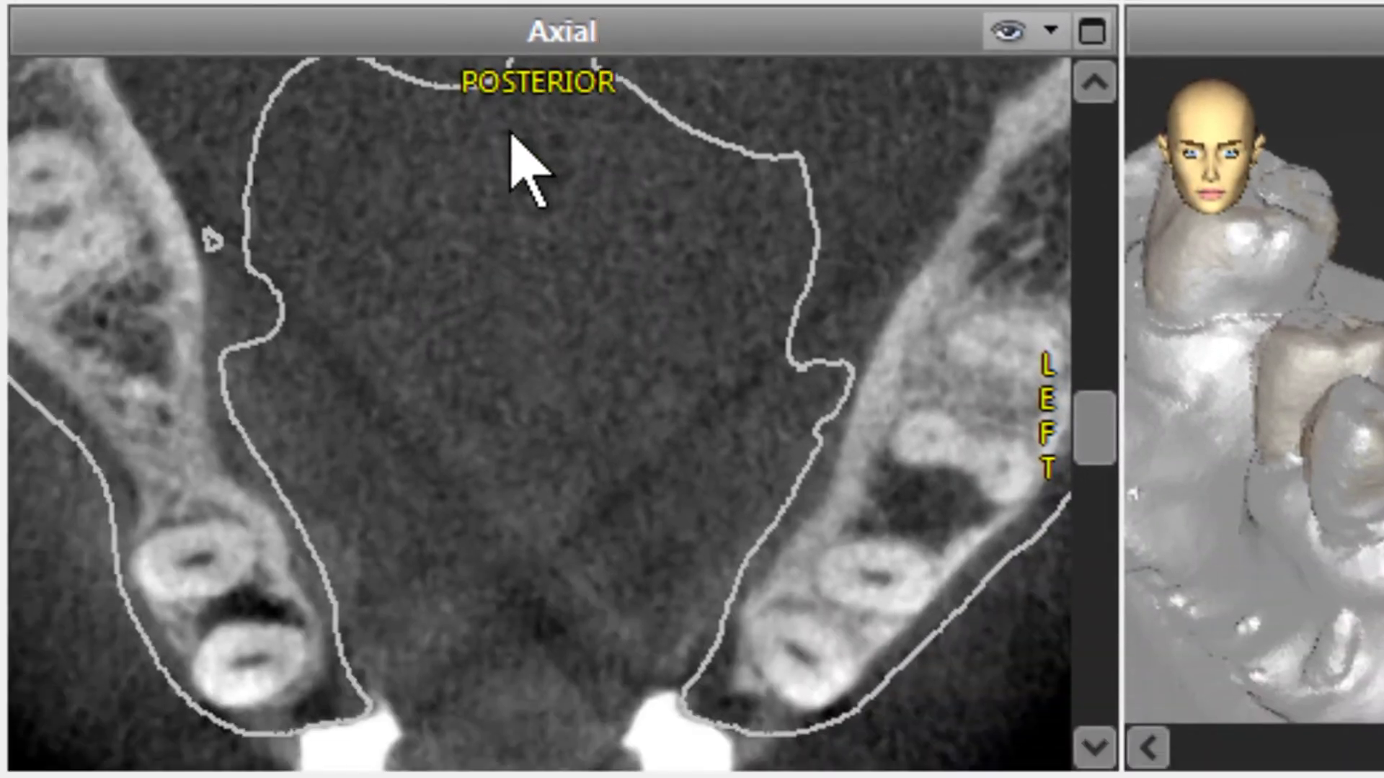
pyautogui.keyDown('ctrl'); pyautogui.scroll(-3, 509, 137); pyautogui.keyUp('ctrl')
pyautogui.keyDown('ctrl'); pyautogui.scroll(3, 530, 465); pyautogui.keyUp('ctrl')
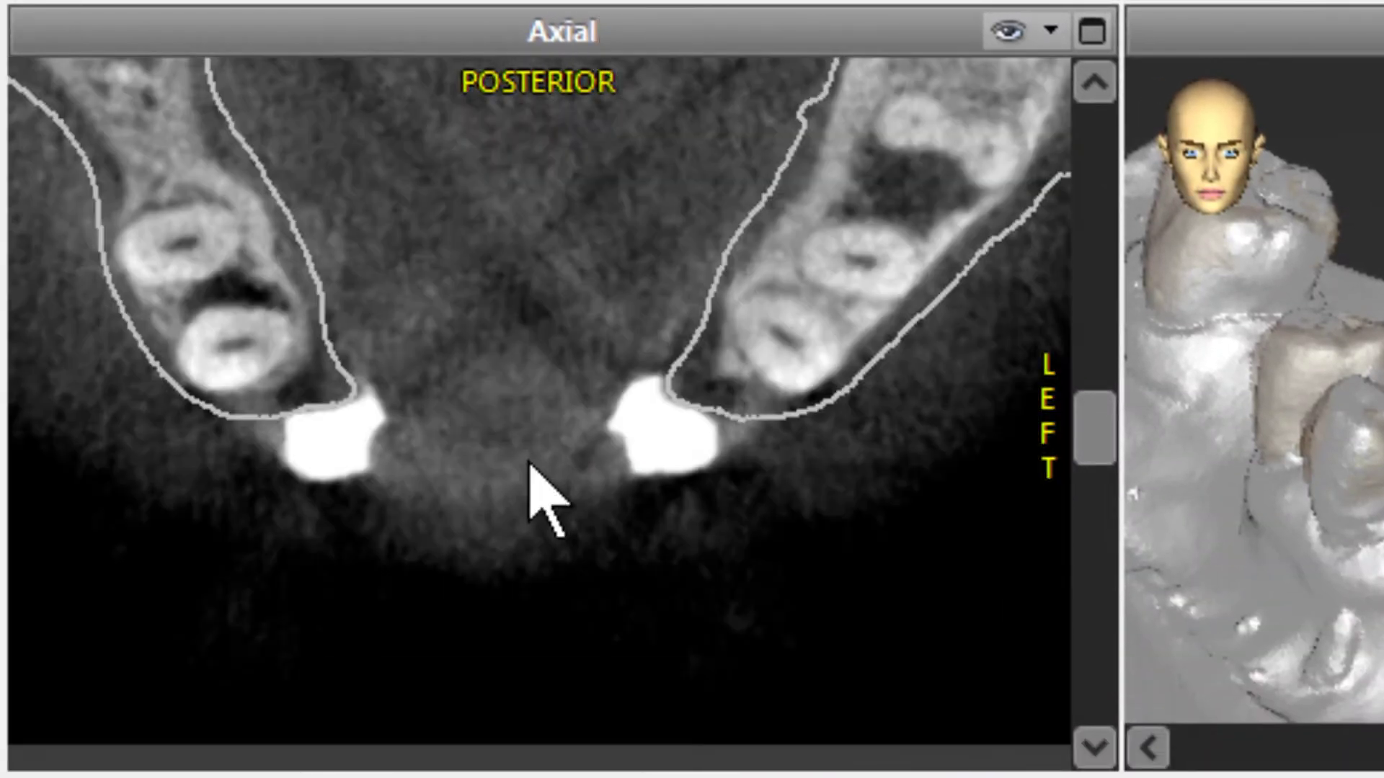
pyautogui.scroll(20, 530, 465)
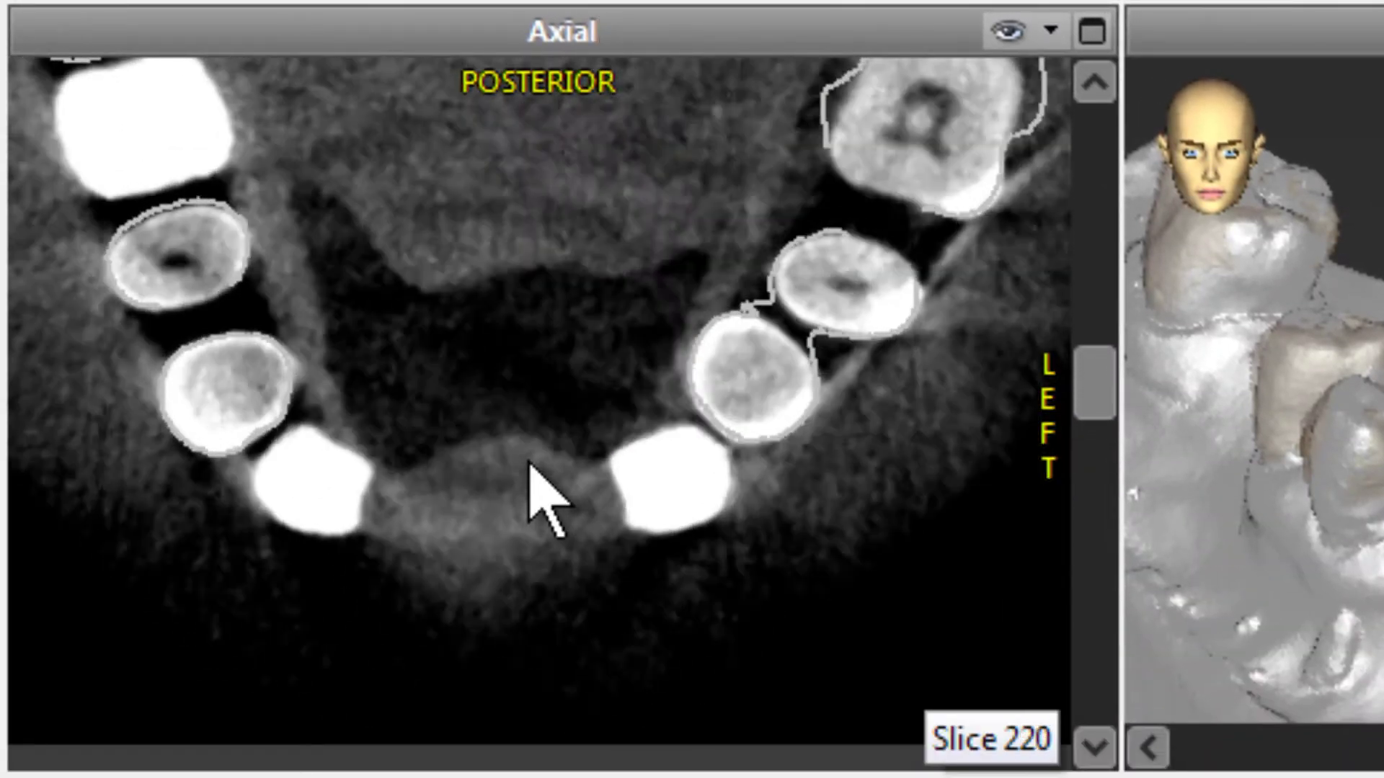
pyautogui.scroll(5, 530, 464)
pyautogui.scroll(-5, 537, 465)
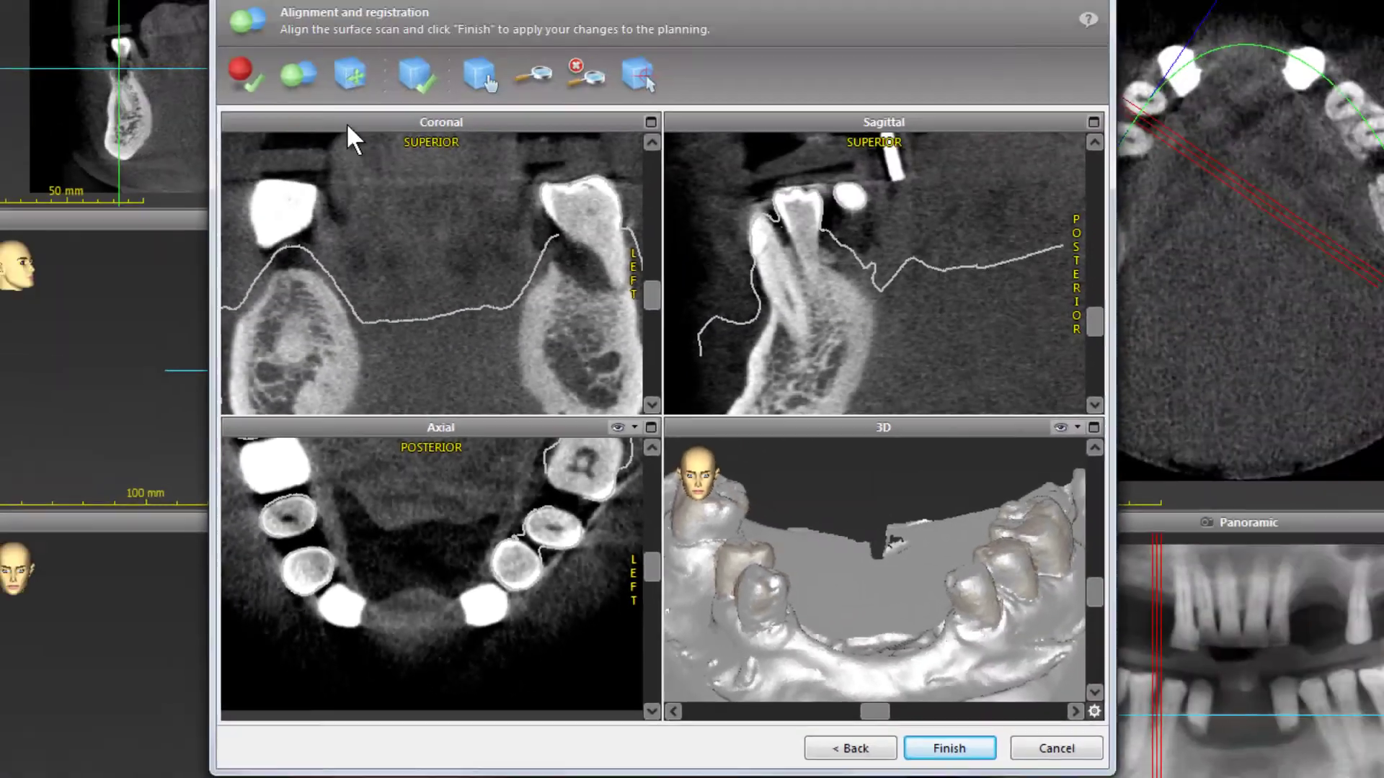
# Step: Nudge the surface scan superior then inferior in Fine Alignment and finish the import
pyautogui.click(350, 74)
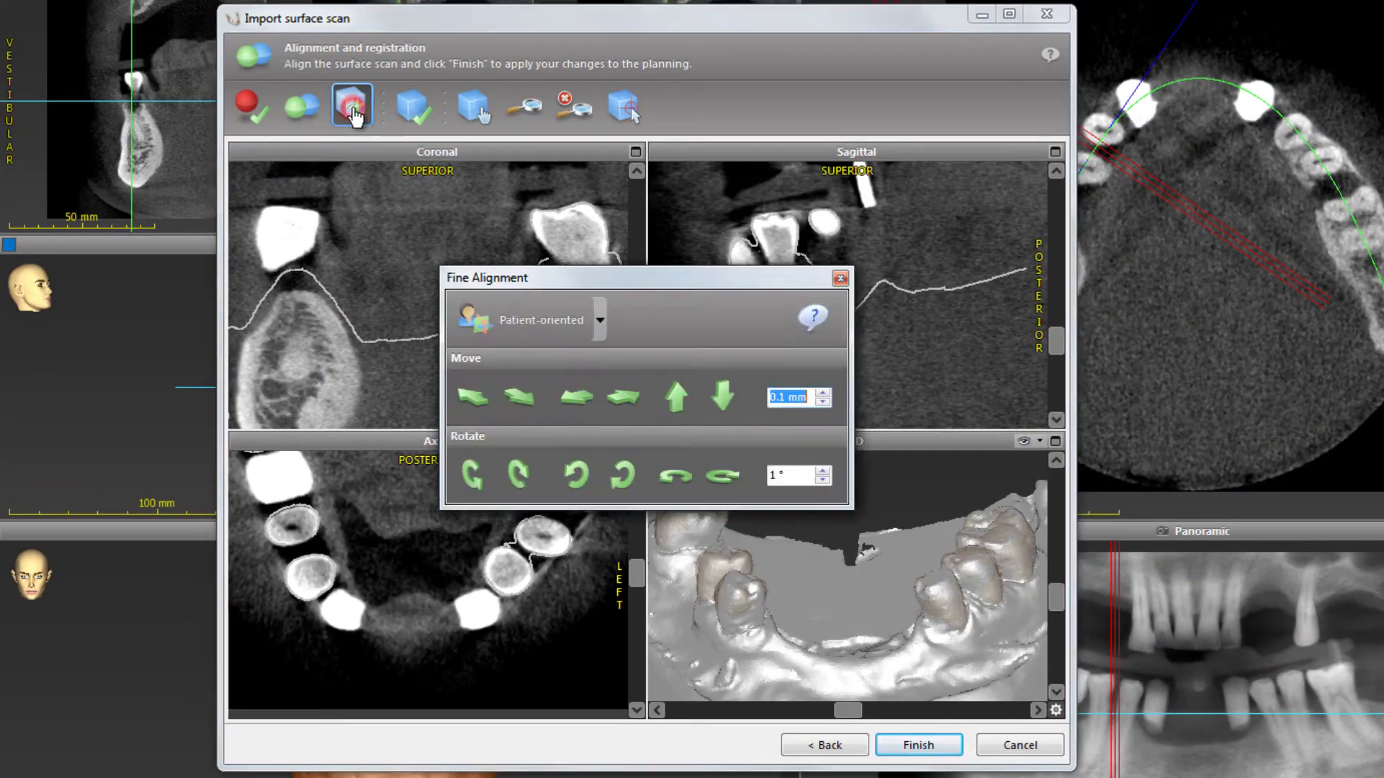
pyautogui.click(677, 394)
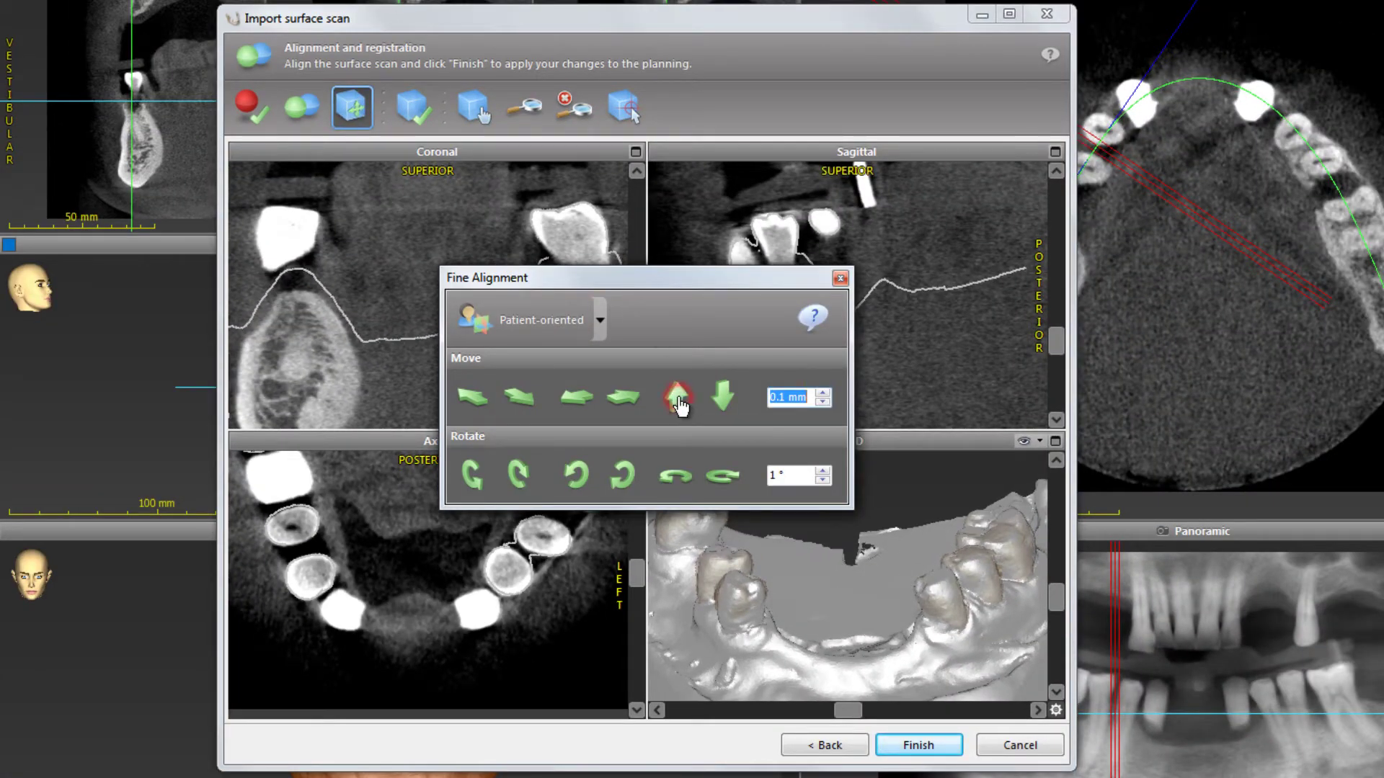
pyautogui.click(723, 396)
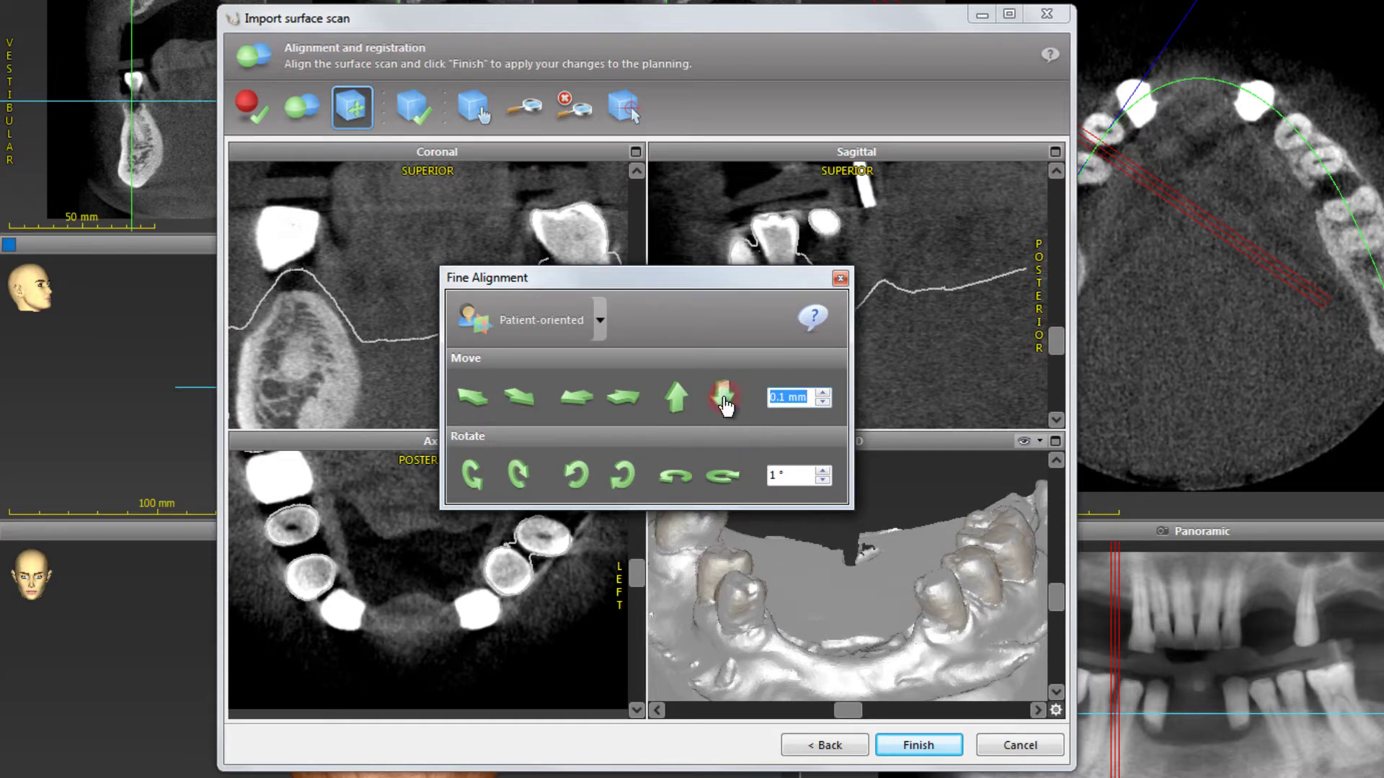
pyautogui.click(840, 279)
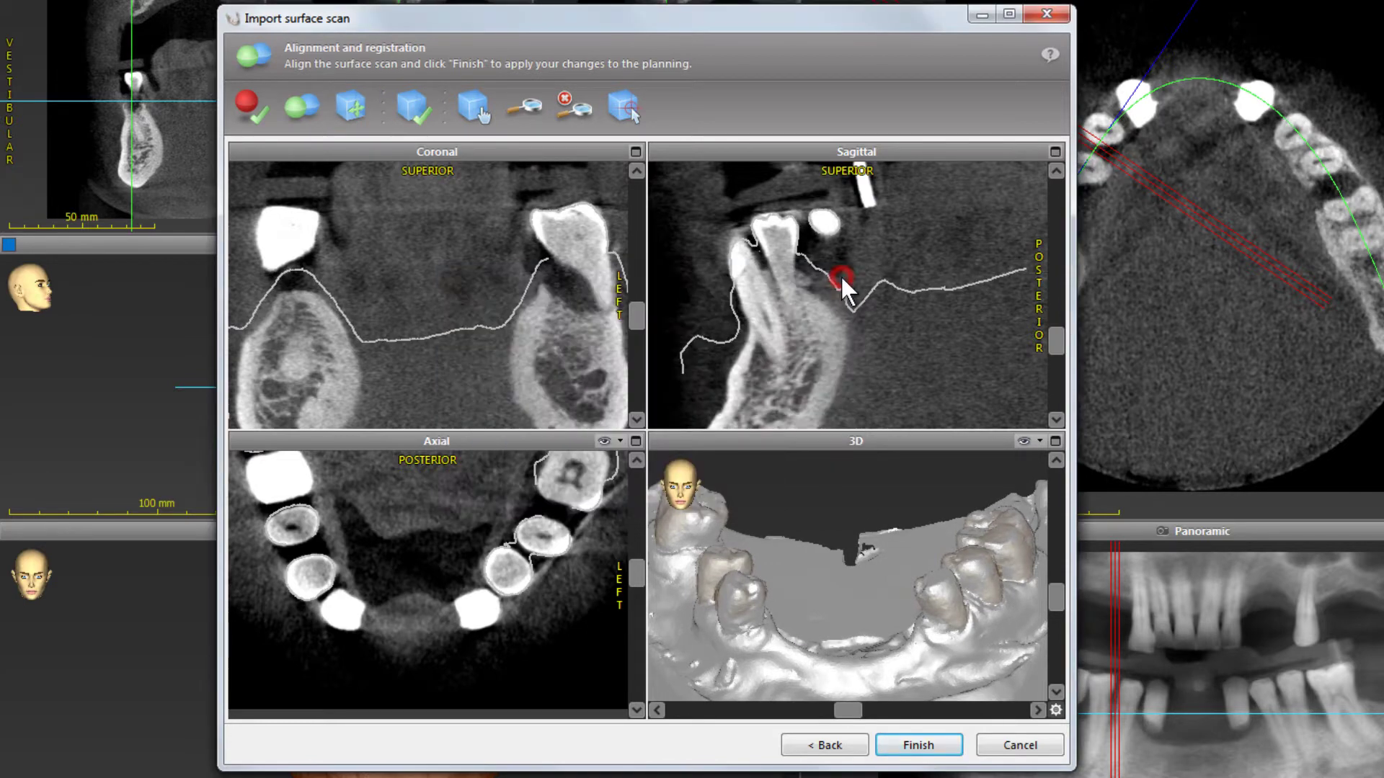
pyautogui.click(918, 745)
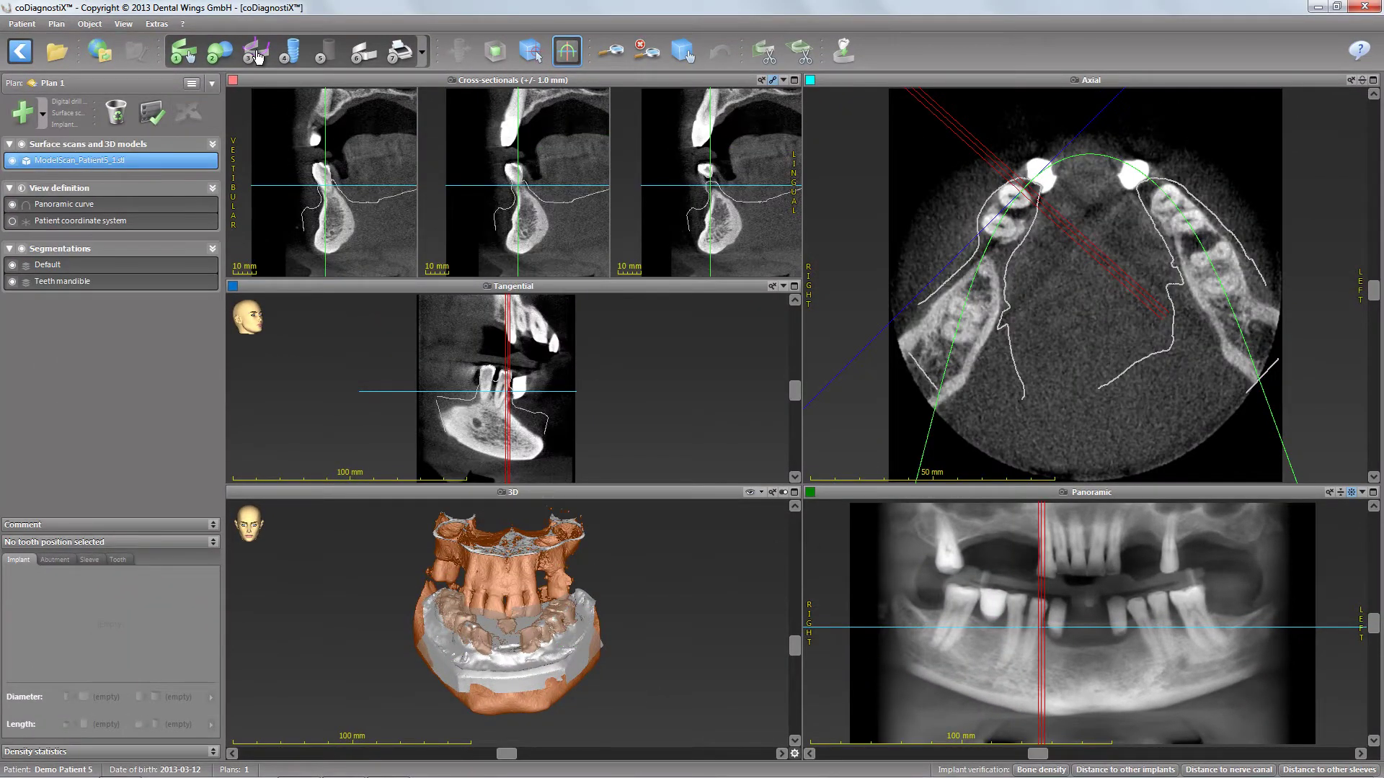
# Step: Start a nerve canal, hide ModelScan, and place the first right canal point on the mandible
pyautogui.click(257, 56)
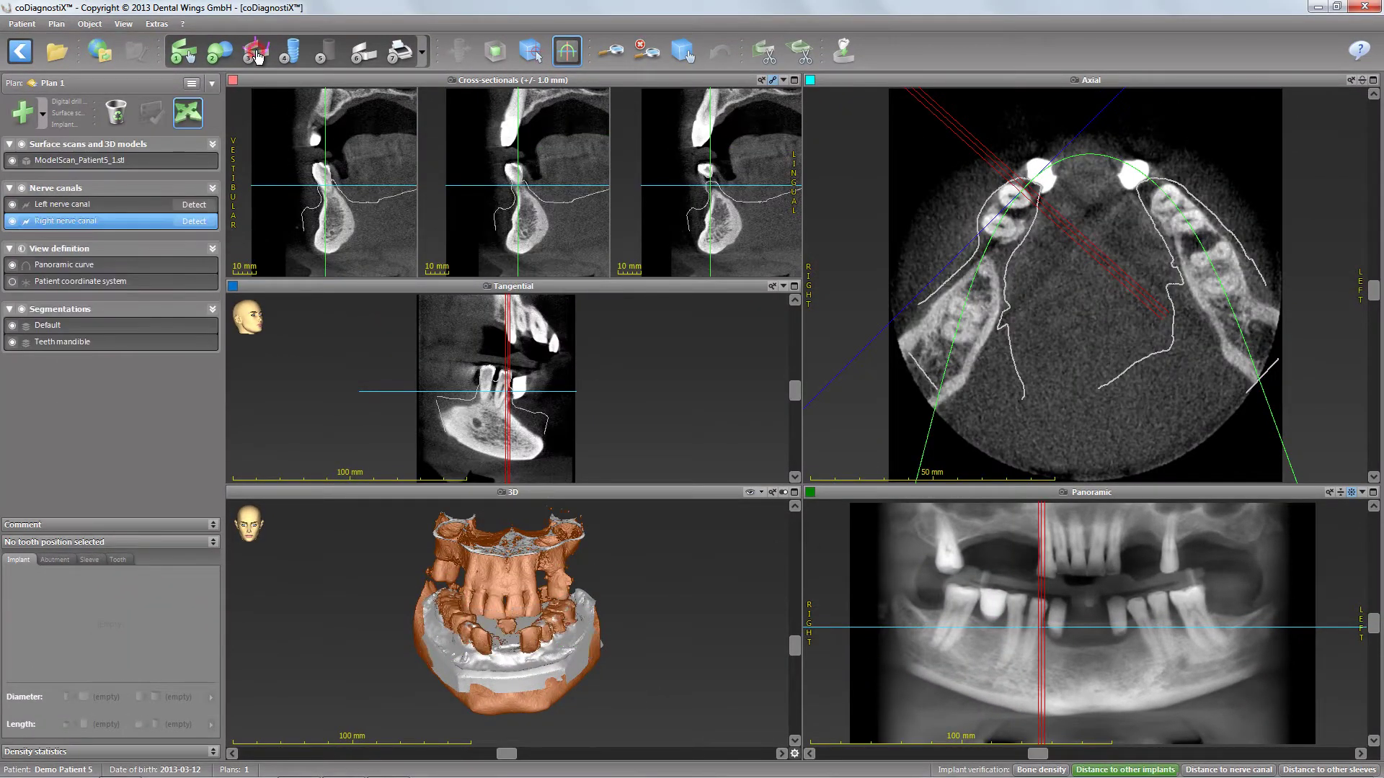
pyautogui.click(12, 161)
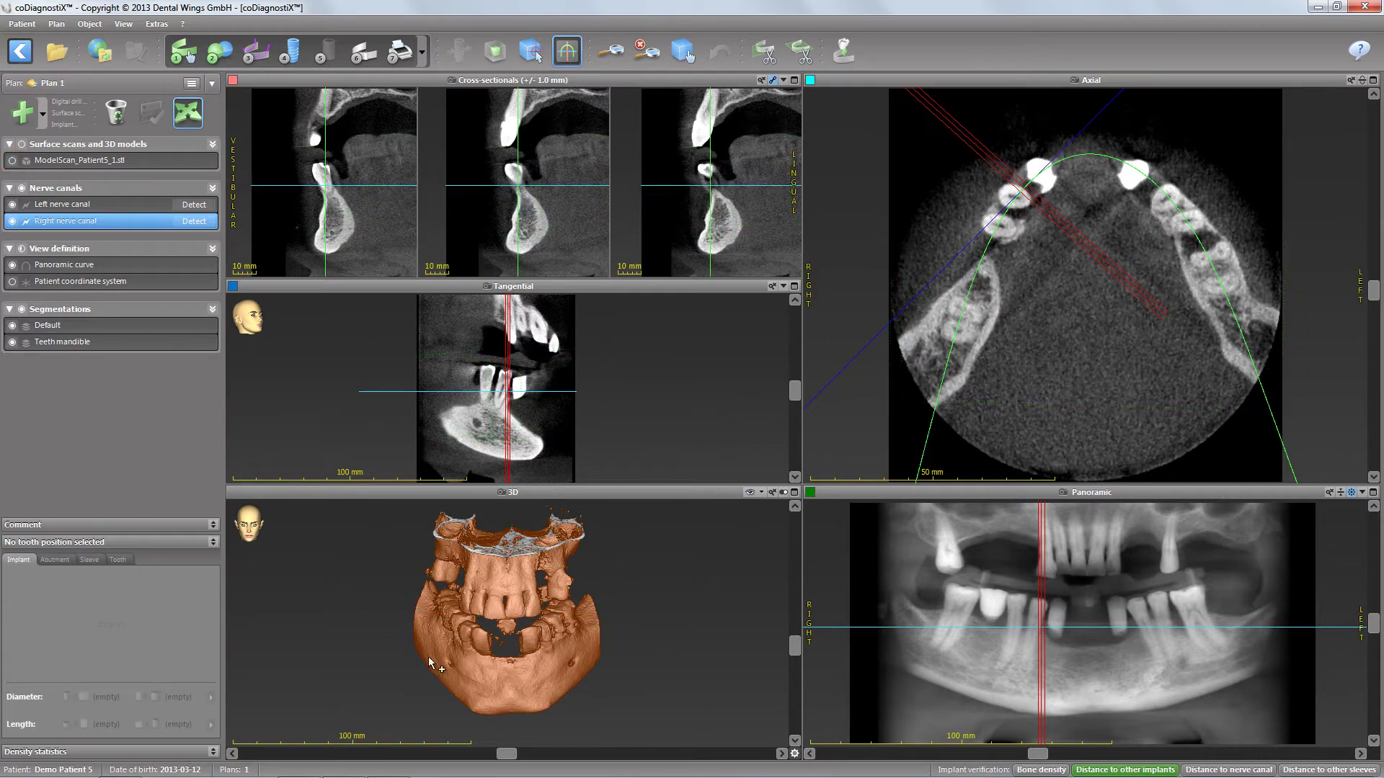
pyautogui.scroll(5, 451, 666)
pyautogui.click(452, 659)
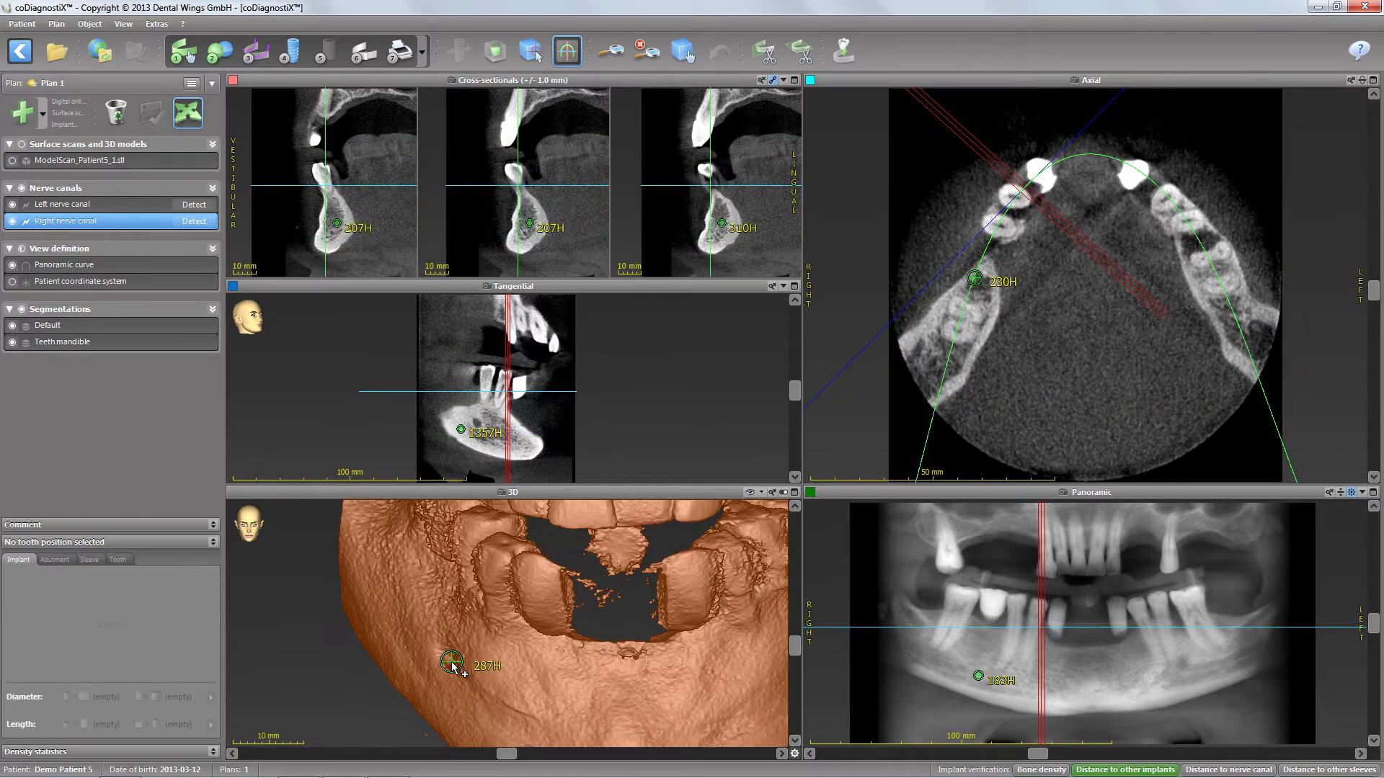
pyautogui.scroll(-5, 452, 662)
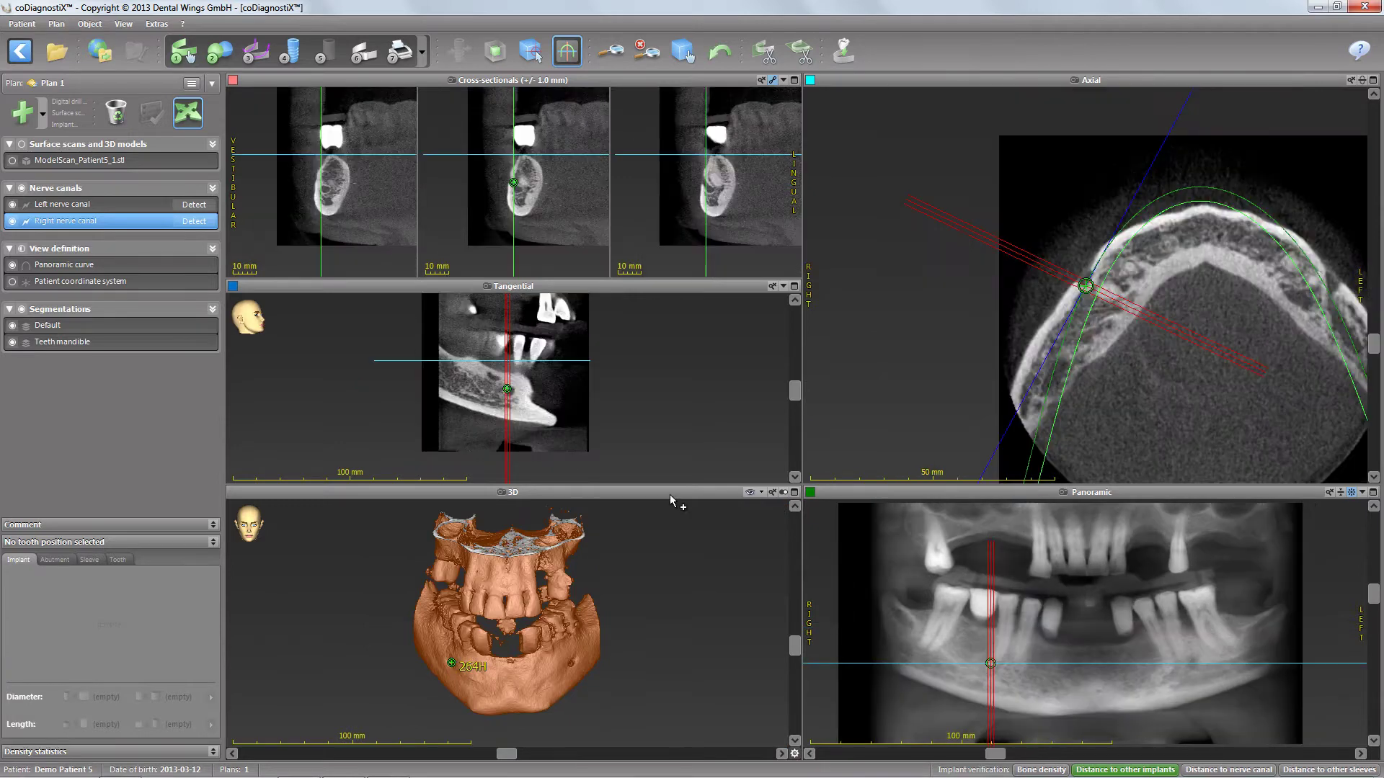
# Step: Switch to the cross-sectional/tangential layout and place the first two right nerve canal points
pyautogui.click(784, 287)
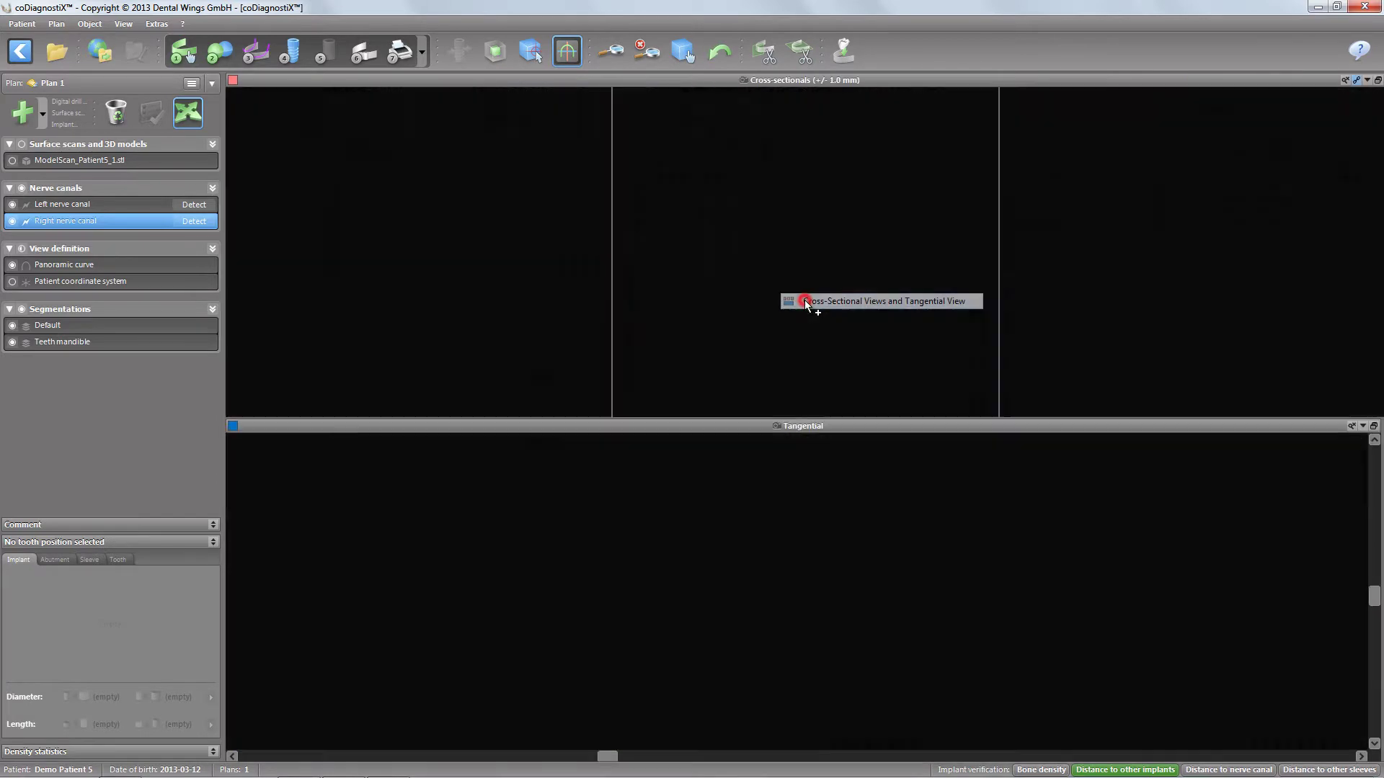
pyautogui.scroll(5, 806, 253)
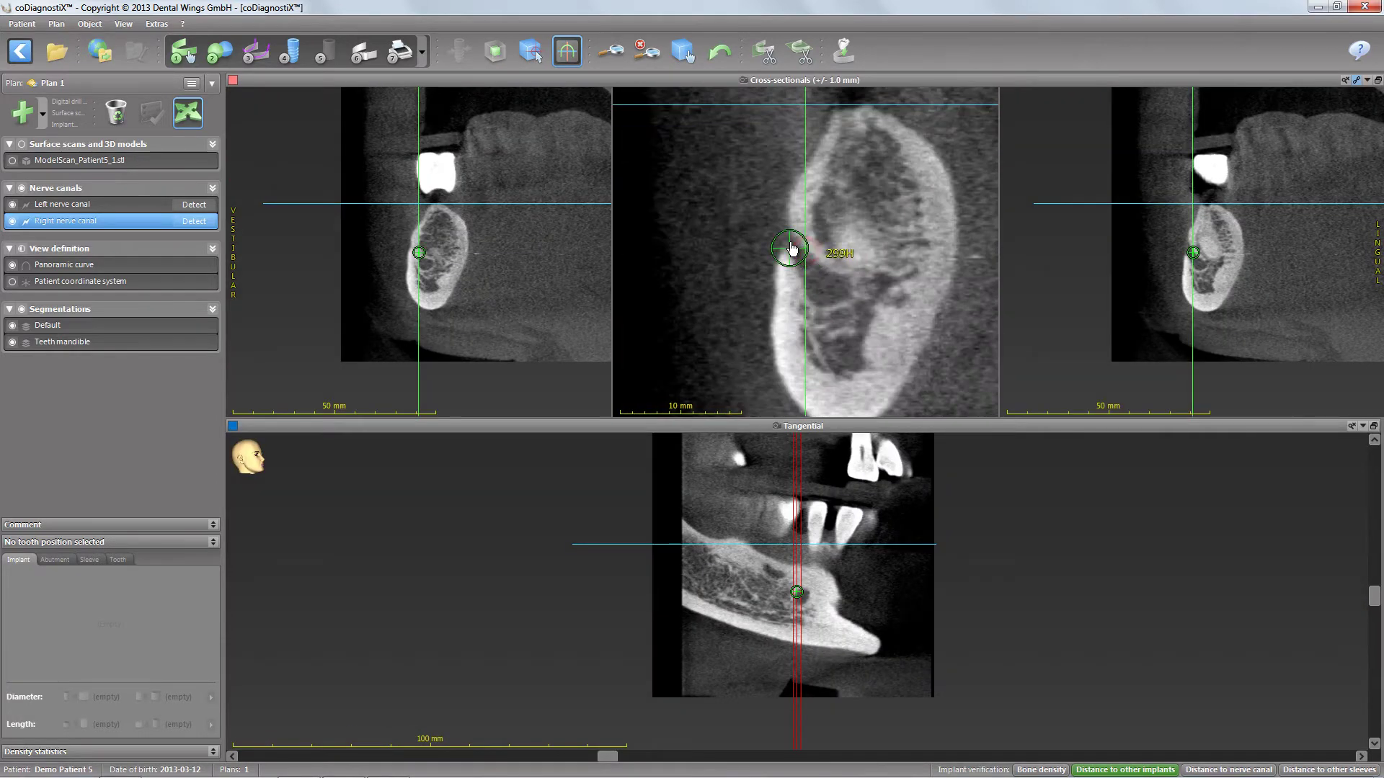
pyautogui.click(787, 236)
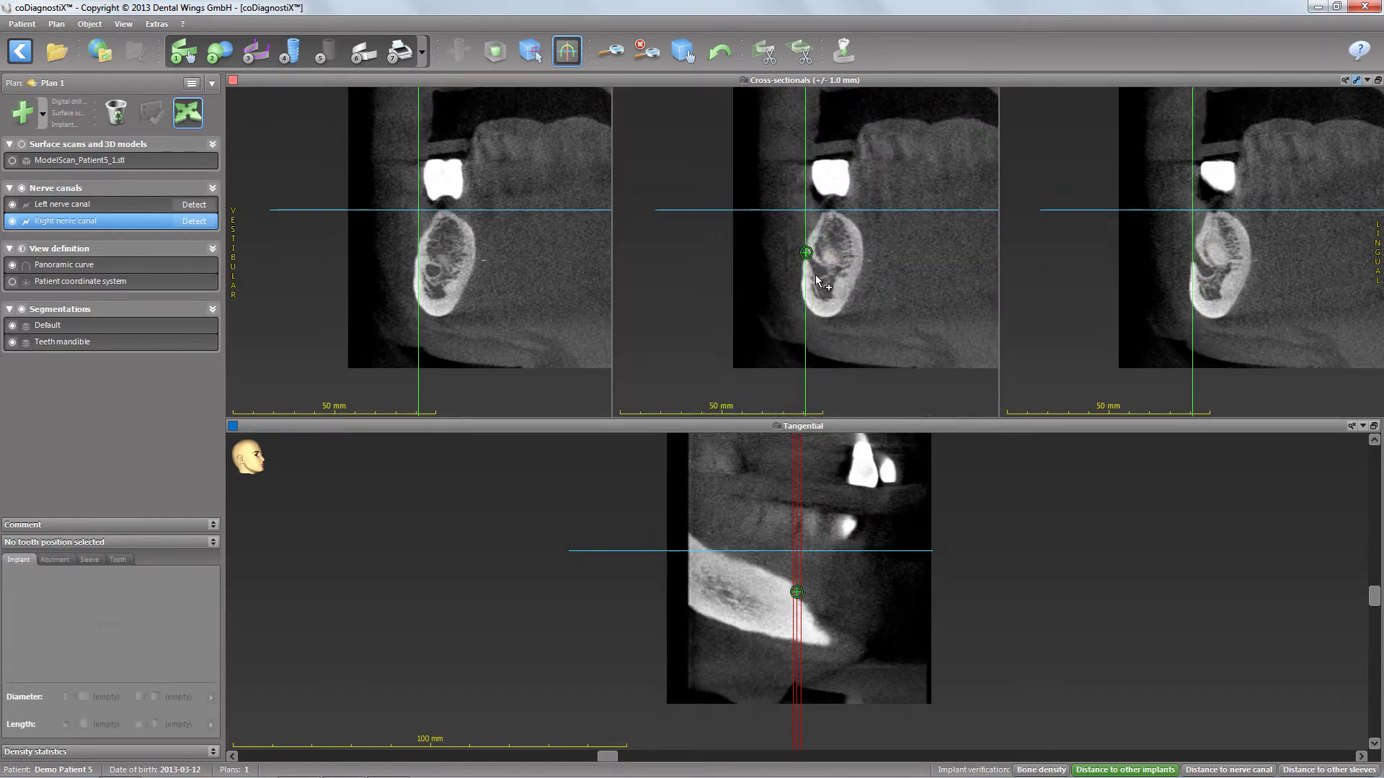
pyautogui.scroll(5, 821, 277)
pyautogui.click(822, 276)
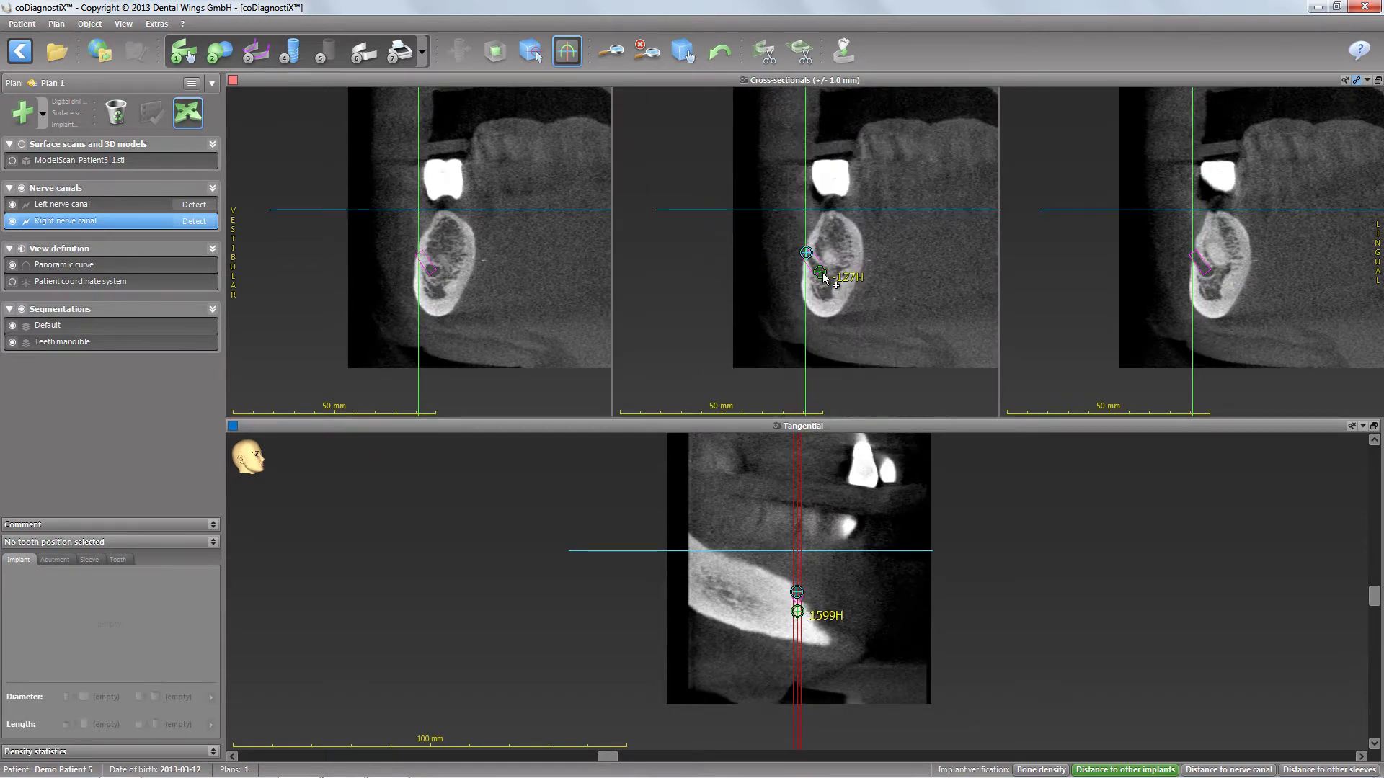
pyautogui.scroll(3, 798, 611)
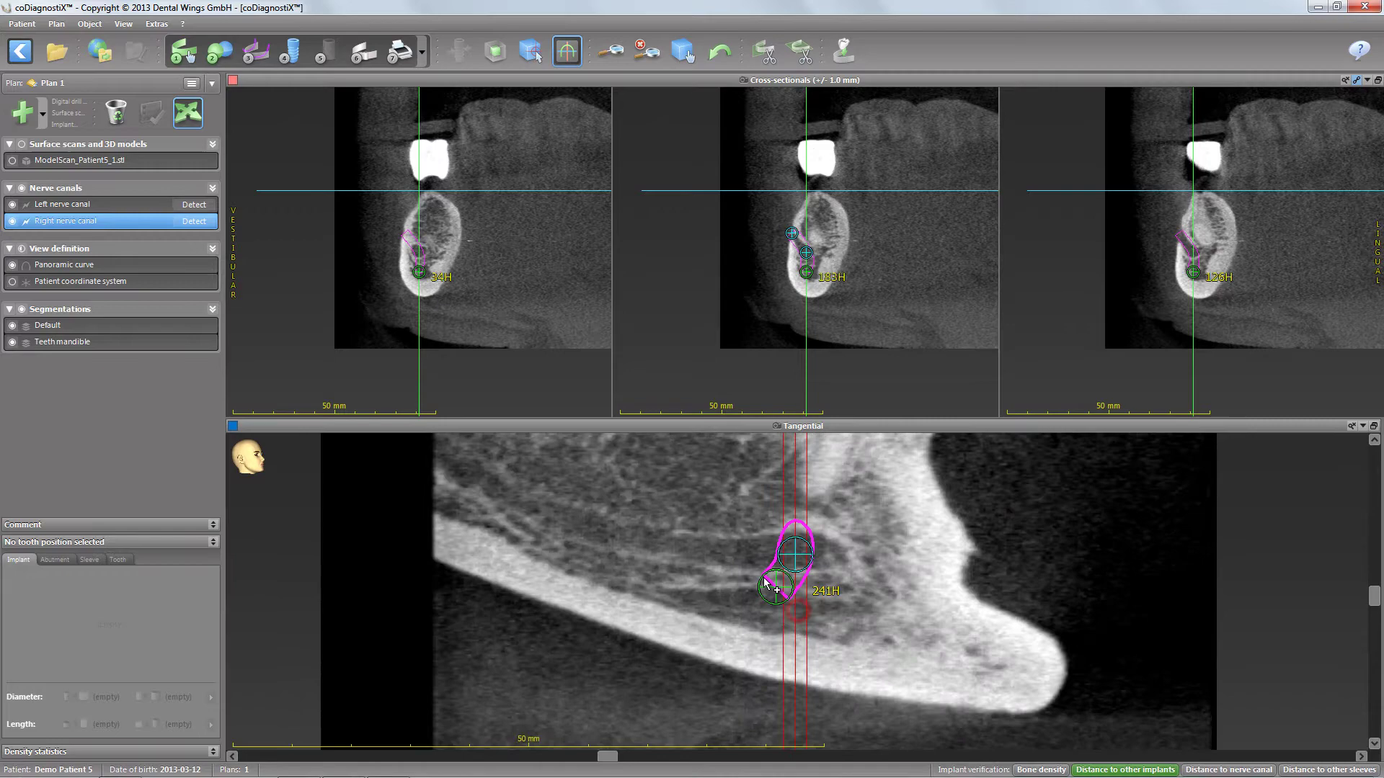
# Step: Add four more canal points along the right mandible, then restore the multi-view layout
pyautogui.click(718, 556)
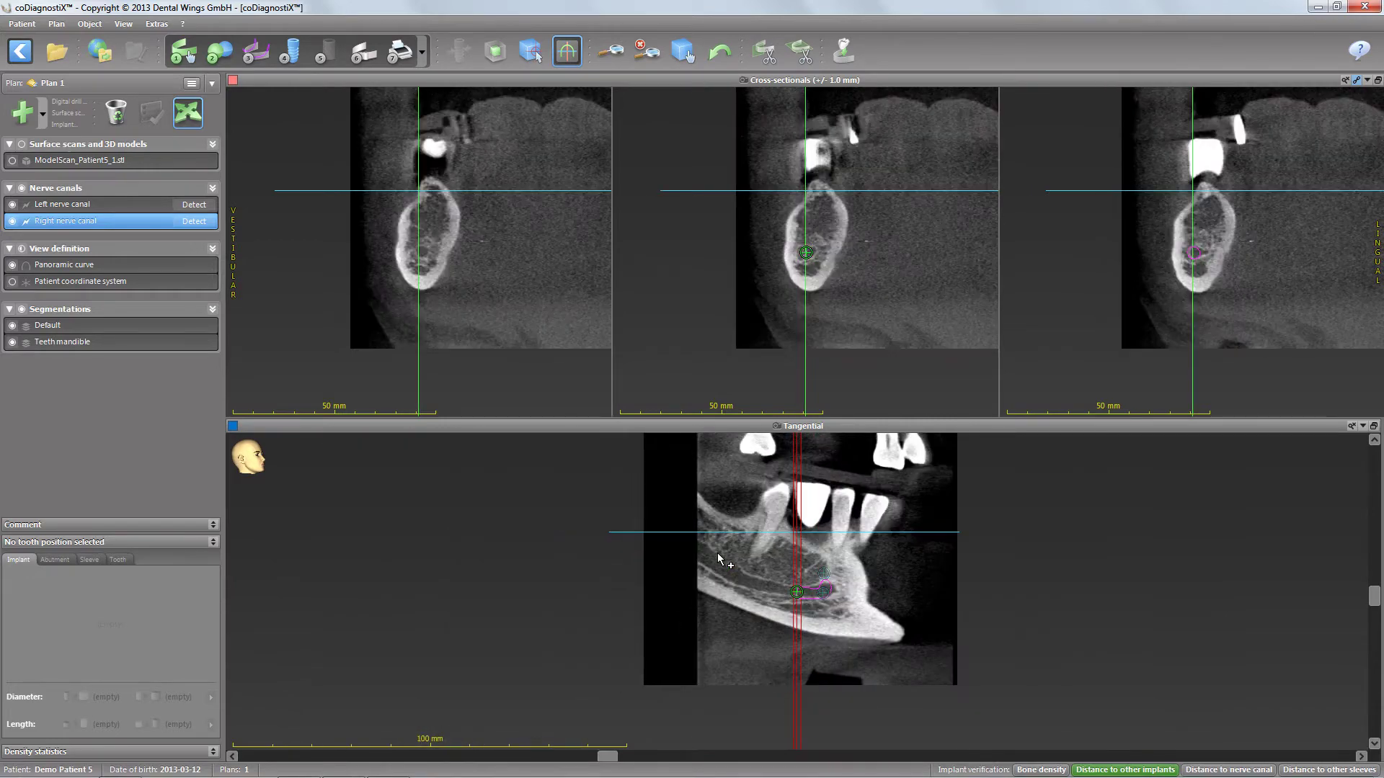
pyautogui.scroll(3, 775, 590)
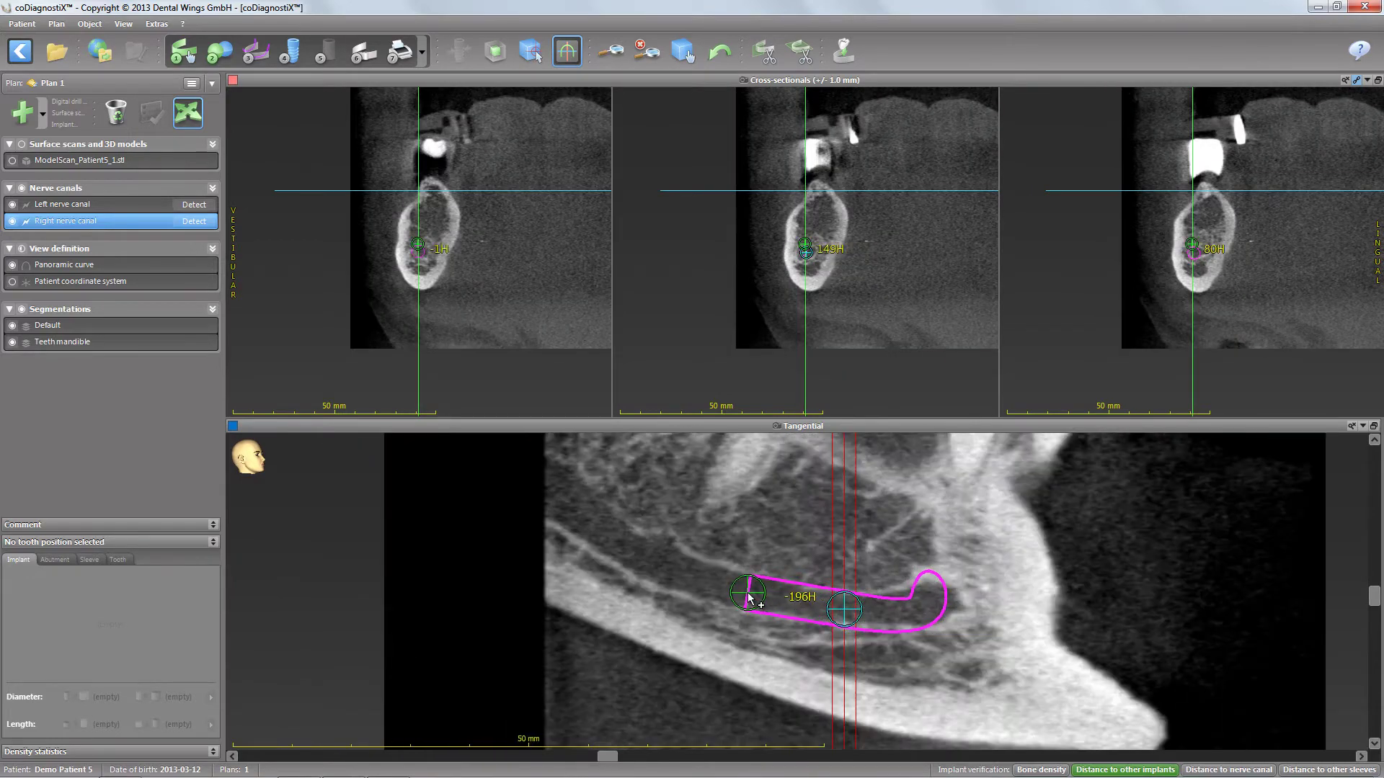
pyautogui.click(749, 593)
pyautogui.scroll(3, 757, 581)
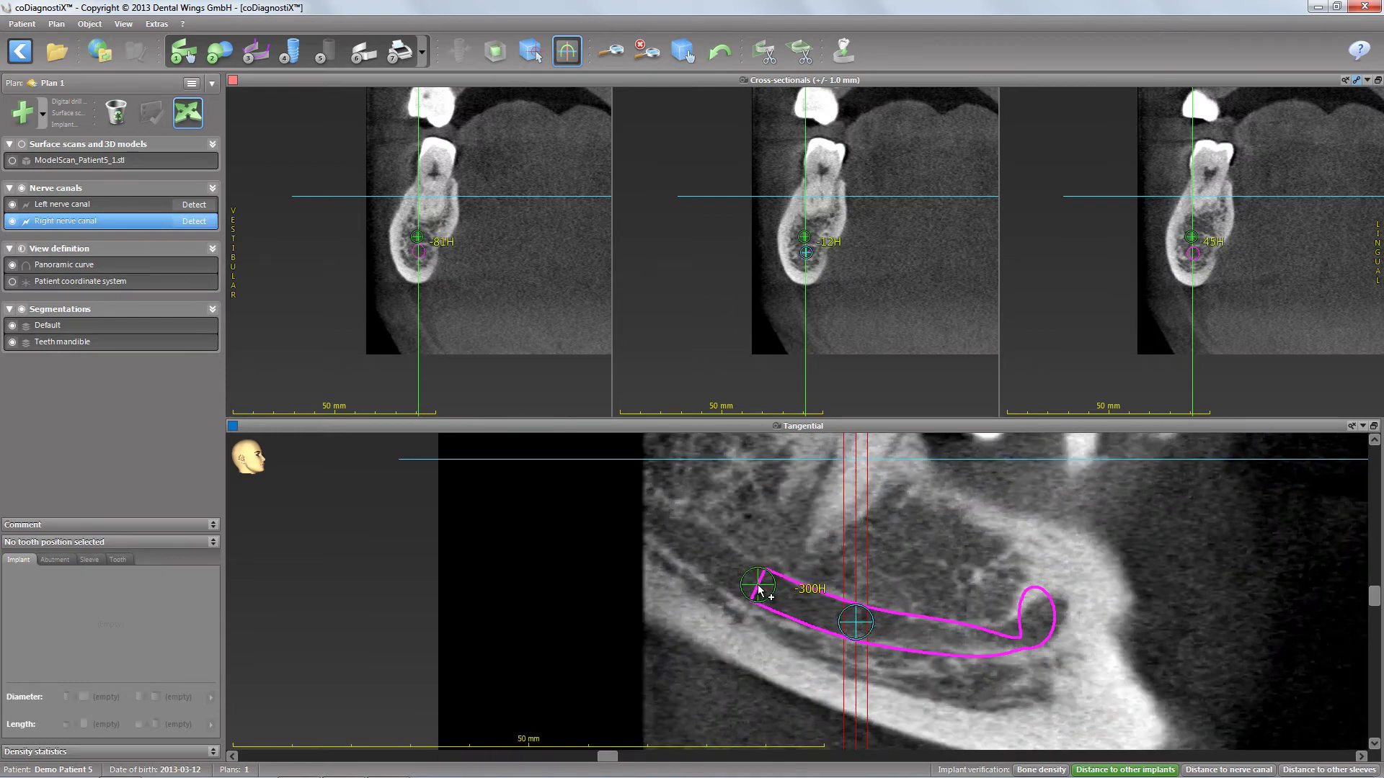
pyautogui.click(759, 585)
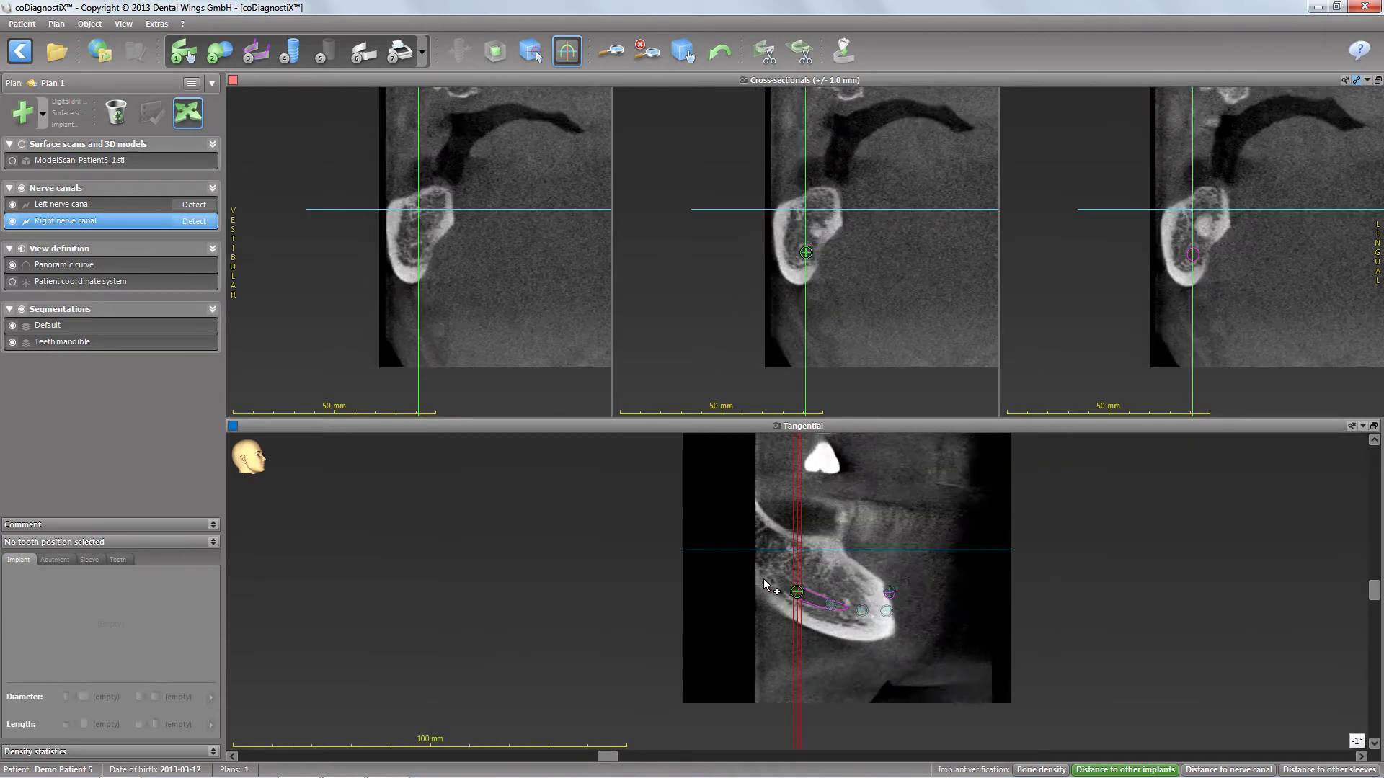
pyautogui.scroll(3, 770, 583)
pyautogui.click(767, 575)
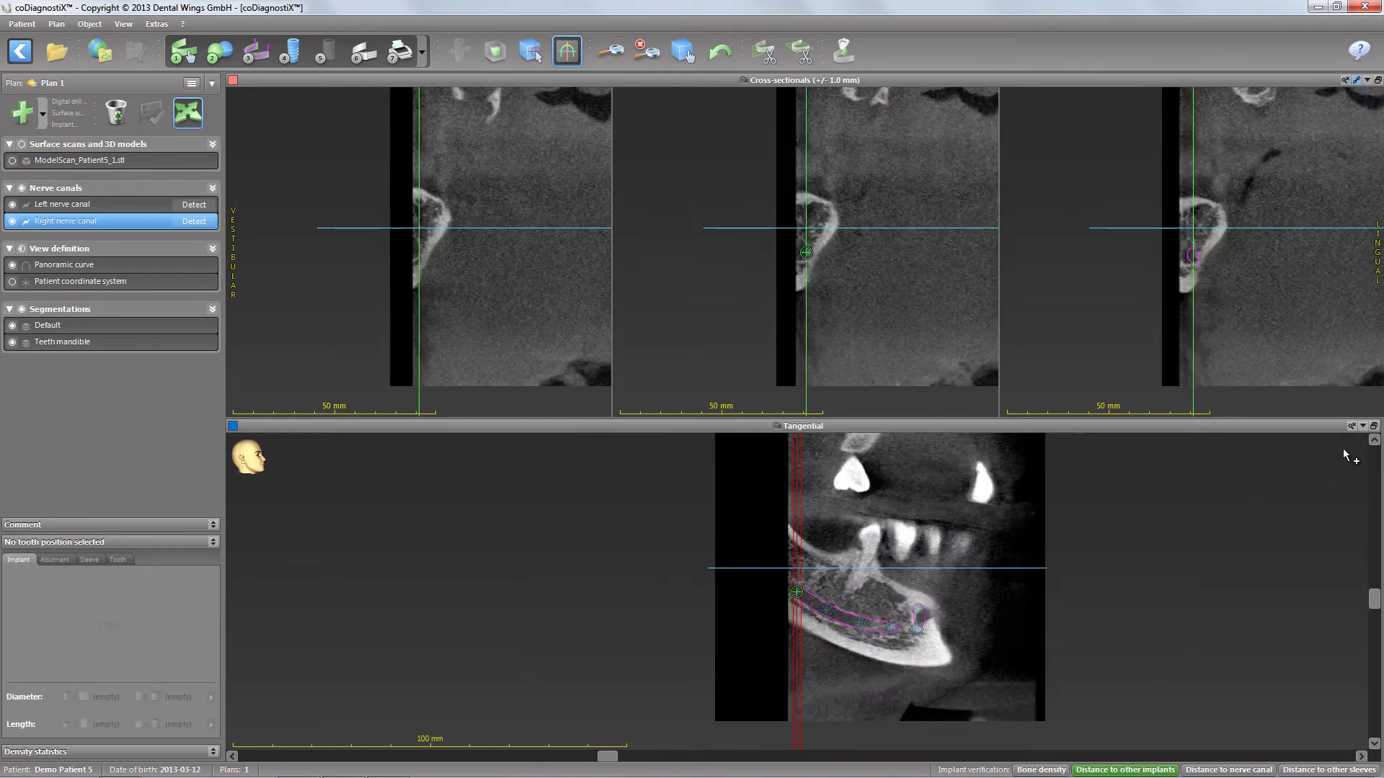
pyautogui.click(1372, 428)
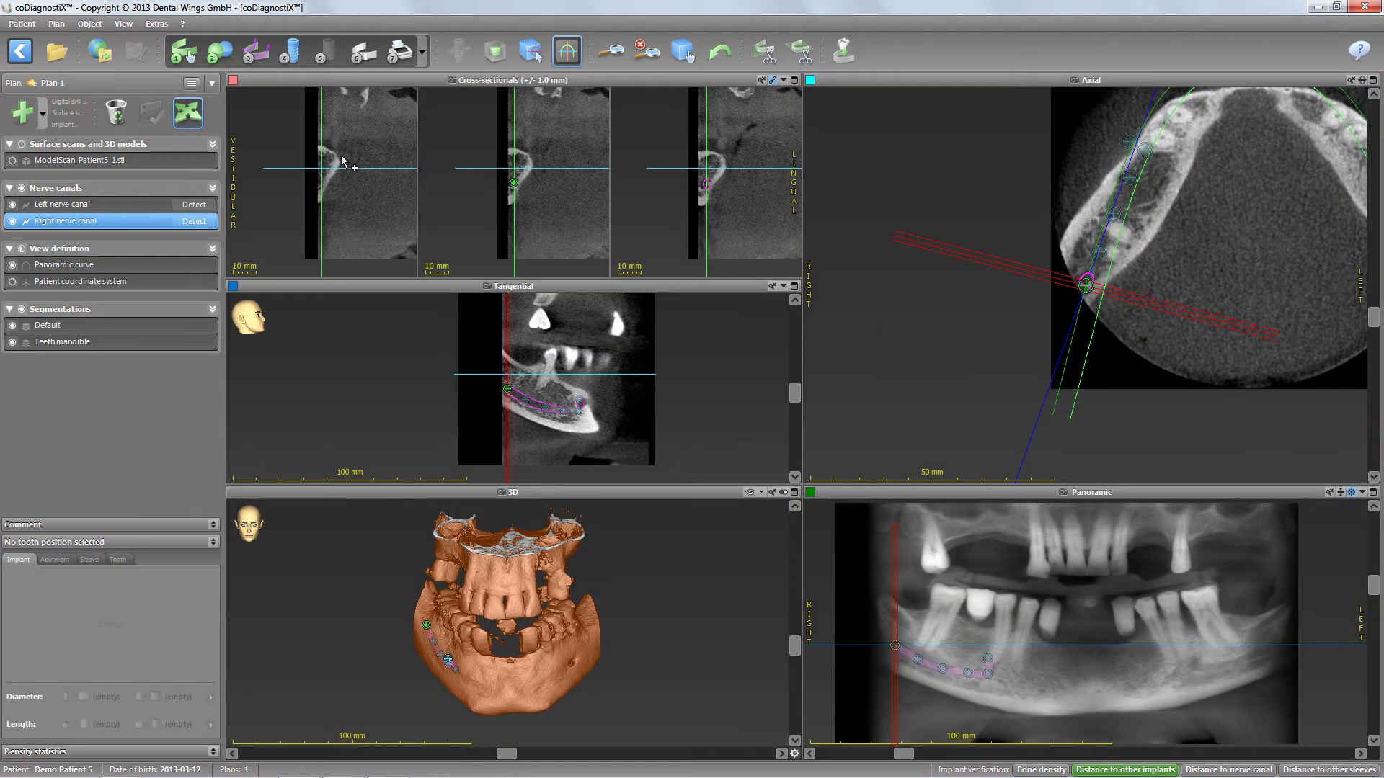
# Step: Finish the nerve canal and place SLActive Bone Level Narrow CrossFit 12 mm, Ø3.3 implants at 32, 42, 45
pyautogui.click(187, 114)
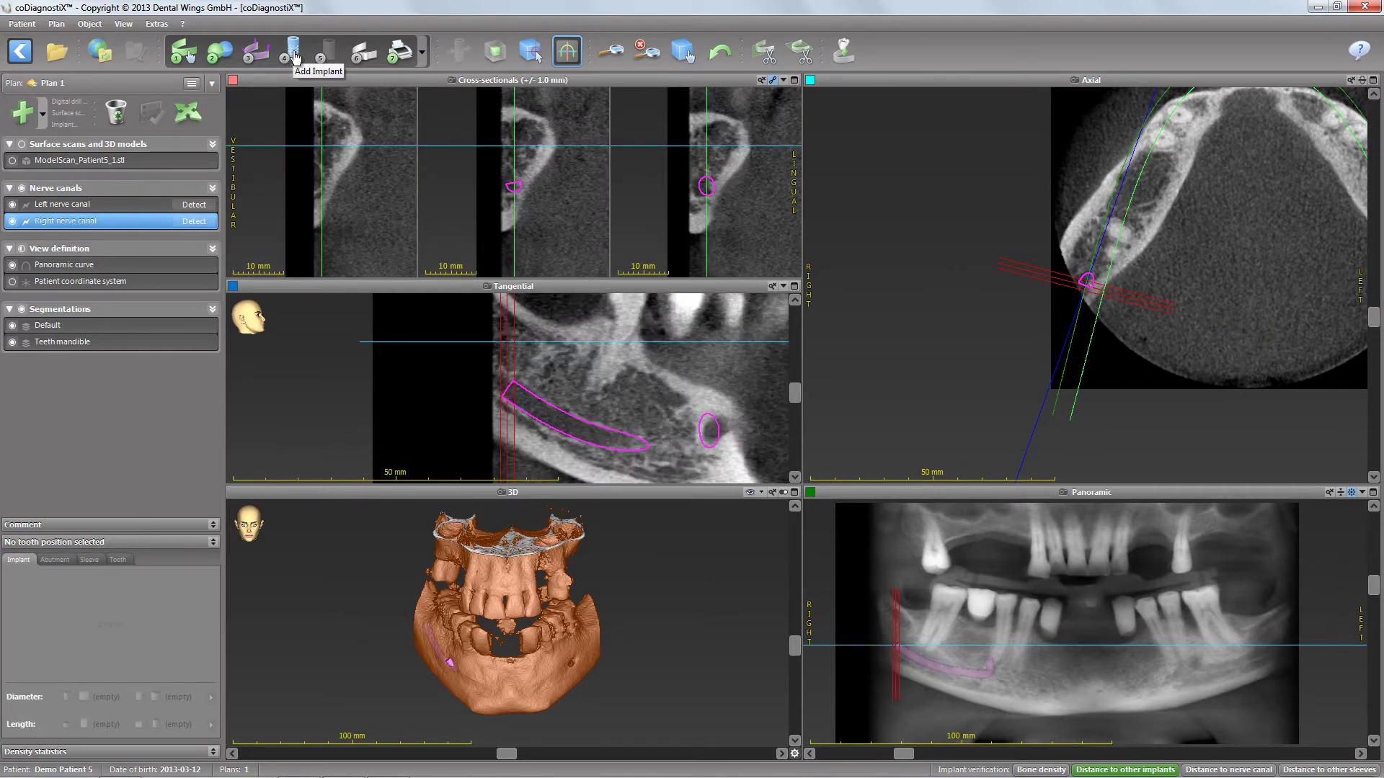
pyautogui.click(294, 51)
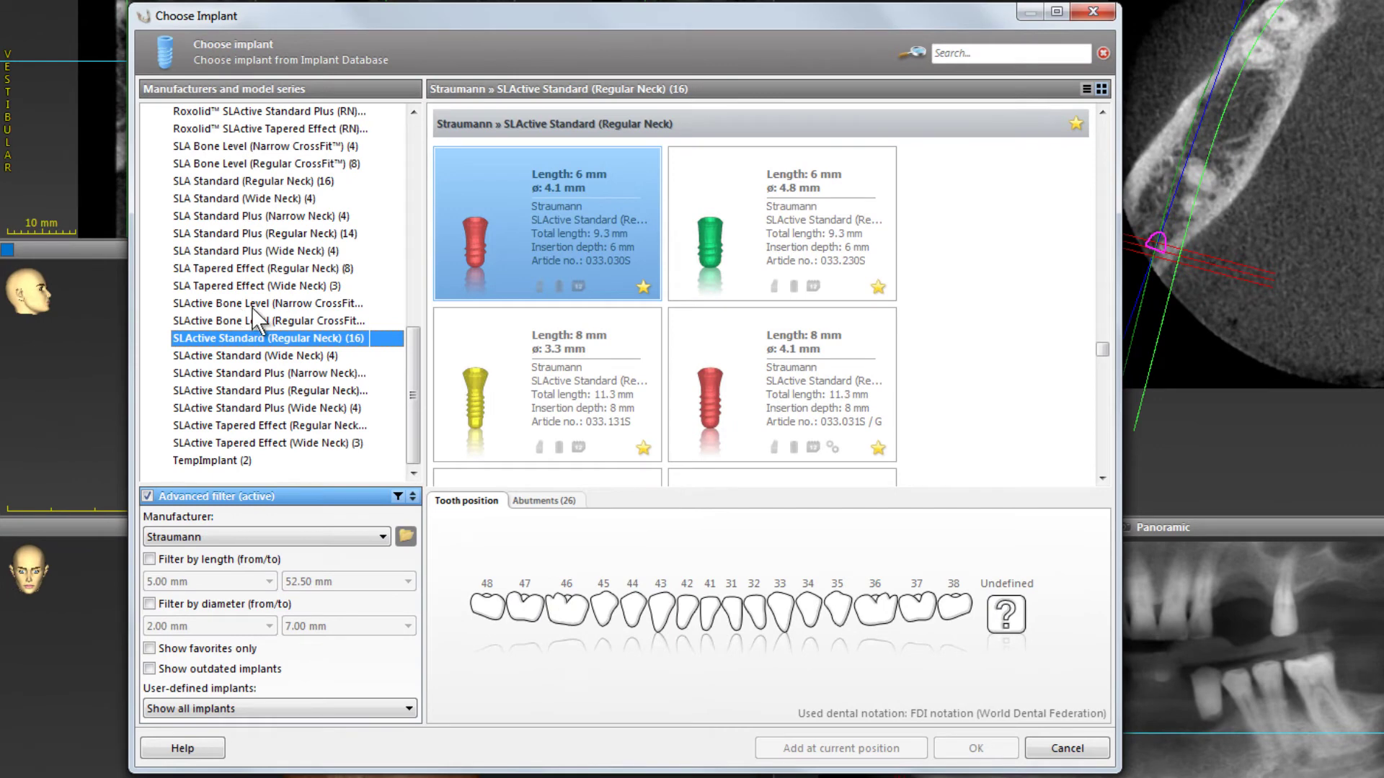
pyautogui.click(253, 304)
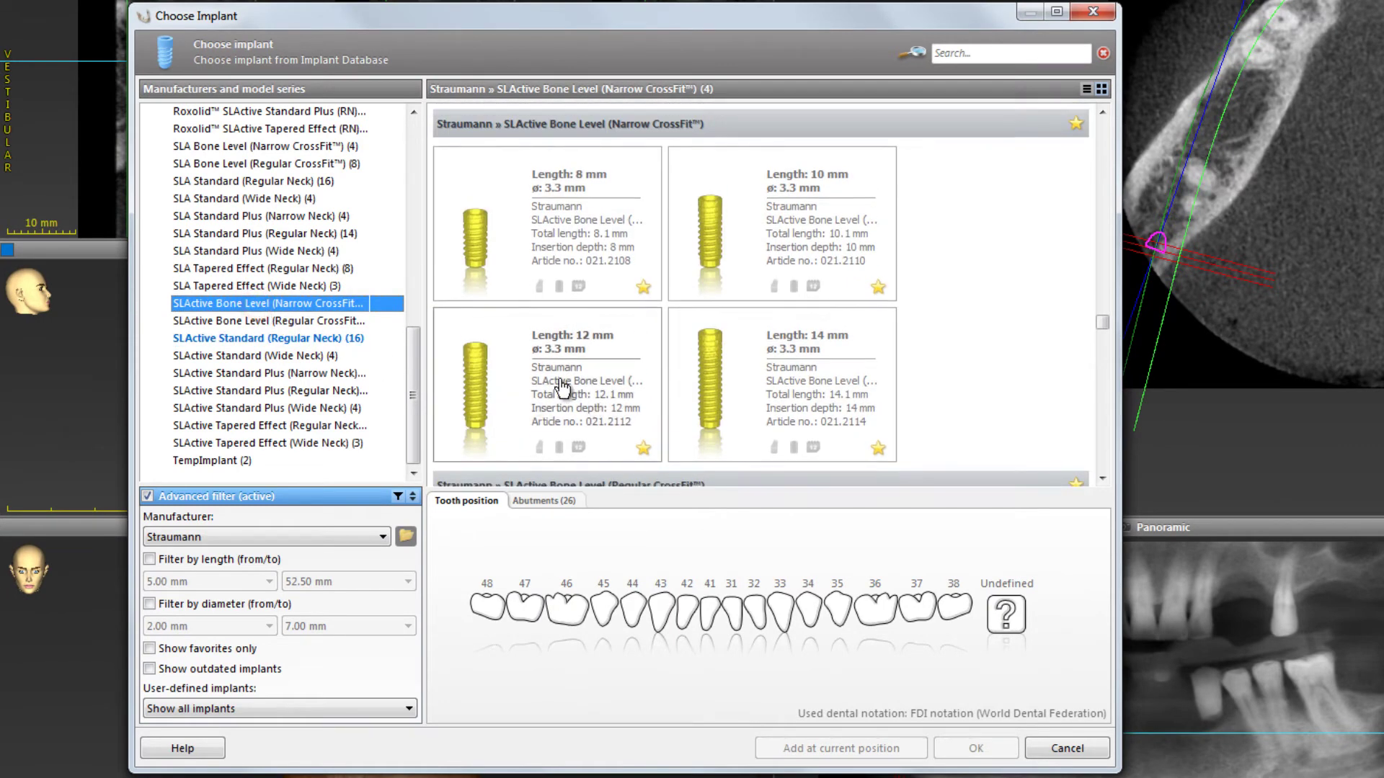
pyautogui.click(562, 389)
pyautogui.click(757, 611)
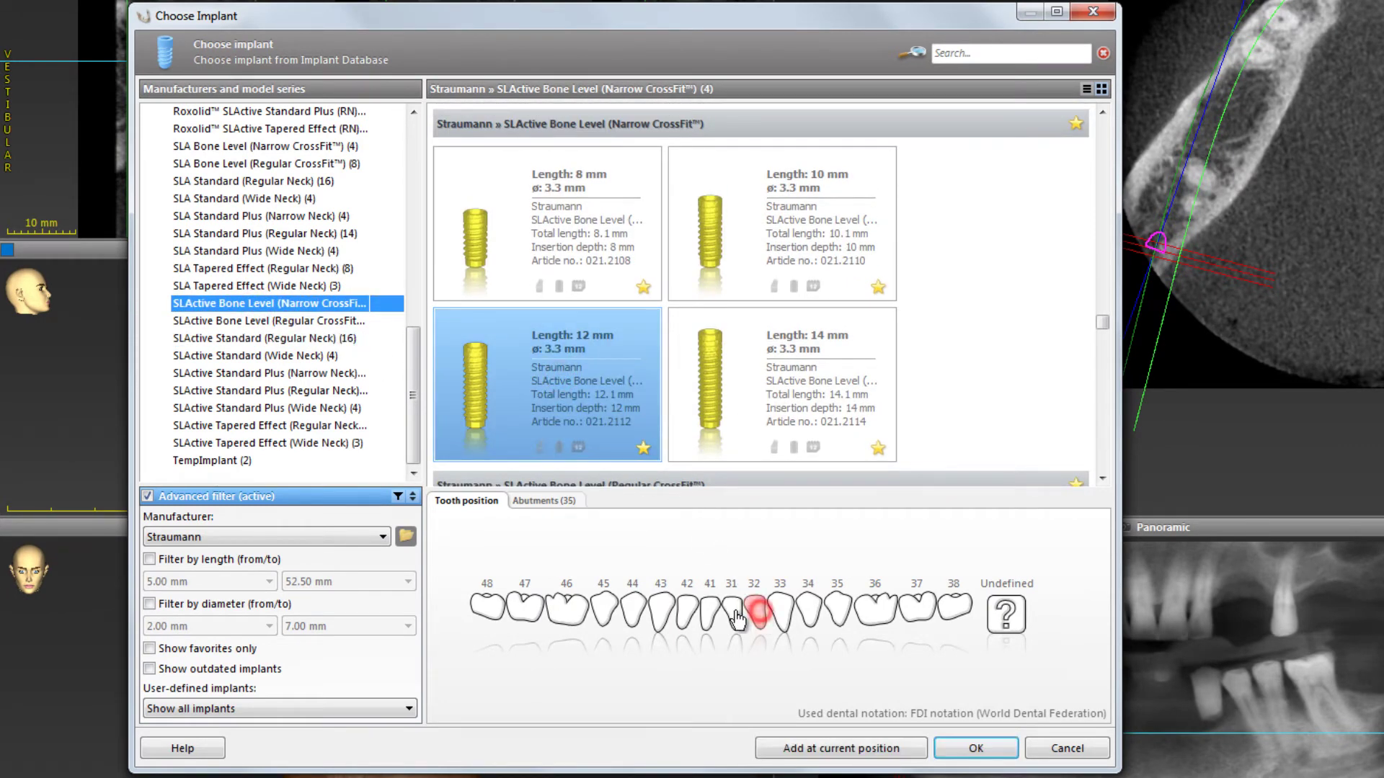
pyautogui.click(687, 611)
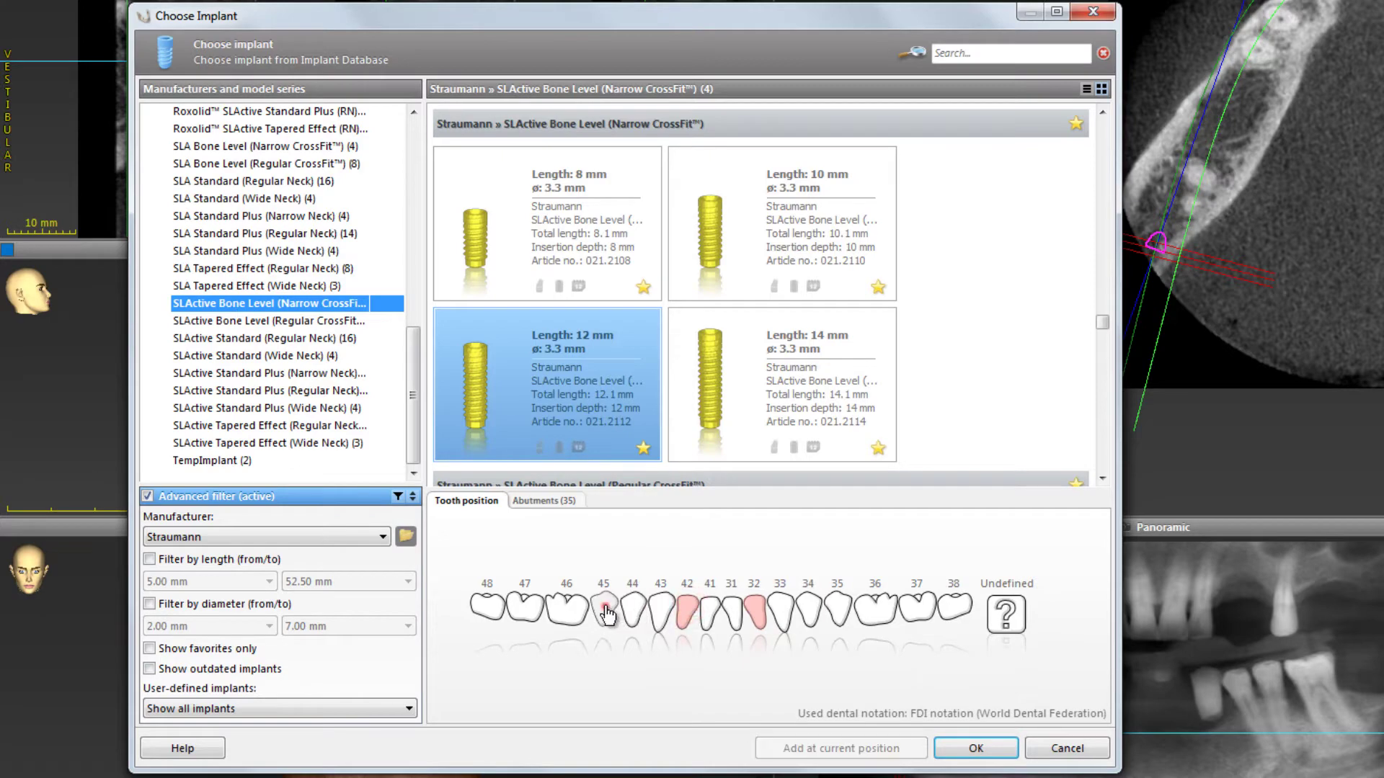
pyautogui.click(976, 748)
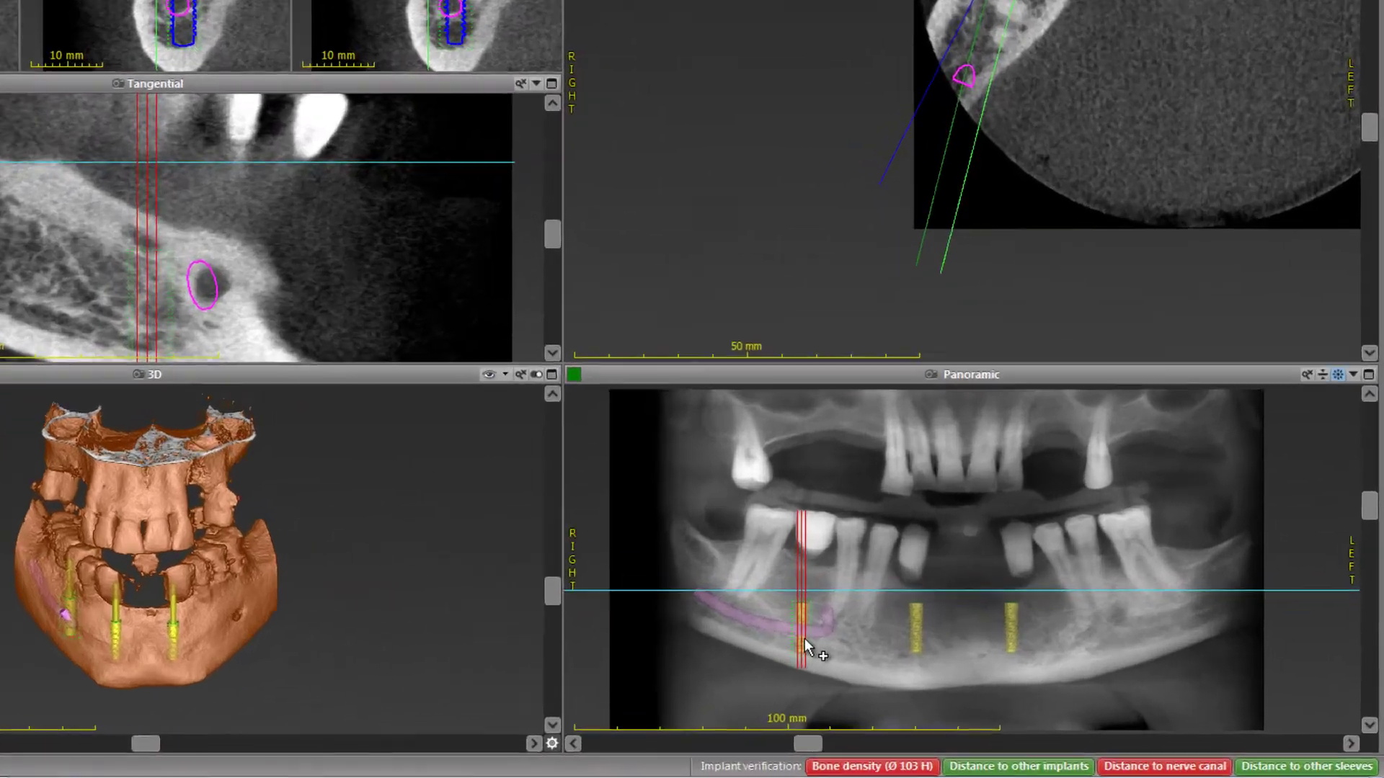
# Step: Raise the tooth 45 implant slightly in the panoramic view, undoing an unwanted tilt
pyautogui.moveTo(966, 672); pyautogui.dragTo(974, 653)
pyautogui.moveTo(410, 485); pyautogui.dragTo(410, 476)
pyautogui.moveTo(403, 537); pyautogui.dragTo(387, 531)
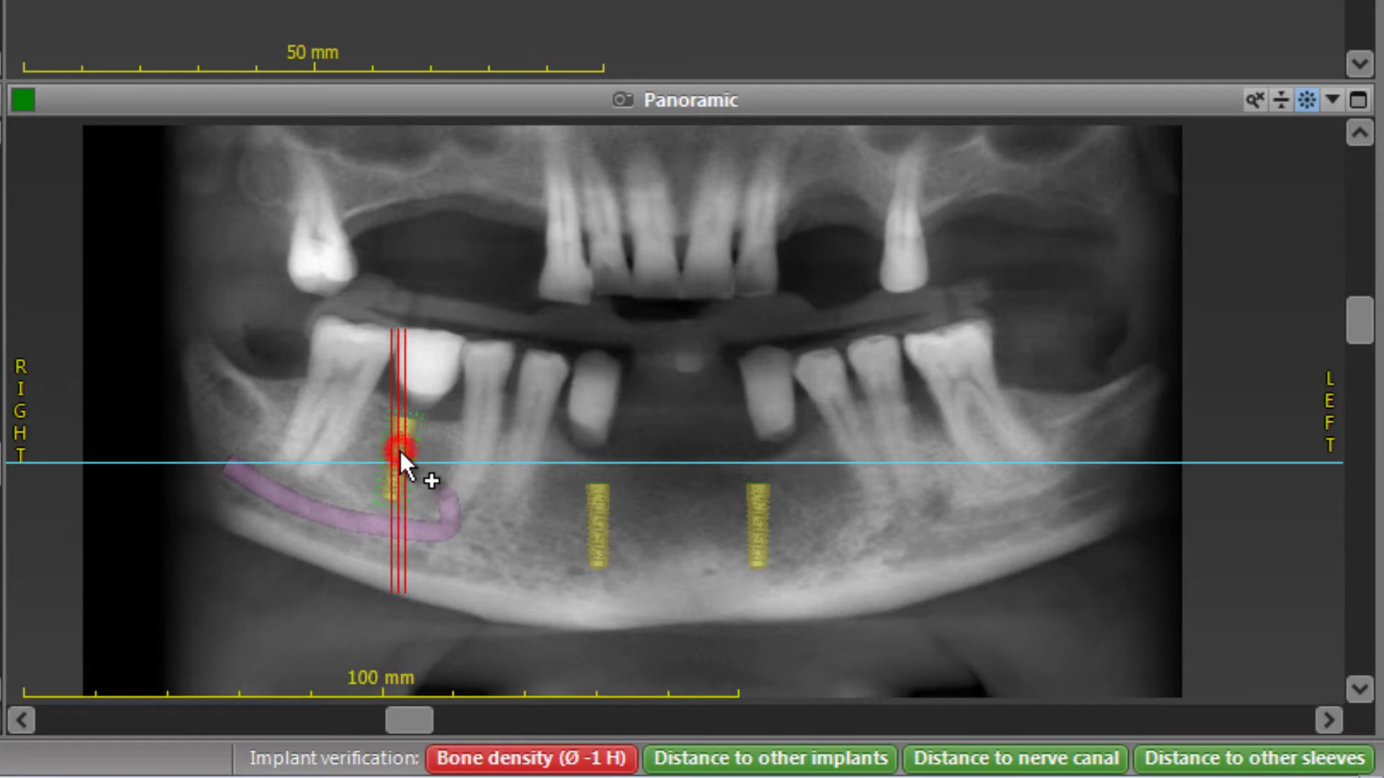
pyautogui.hotkey('ctrl', 'z')
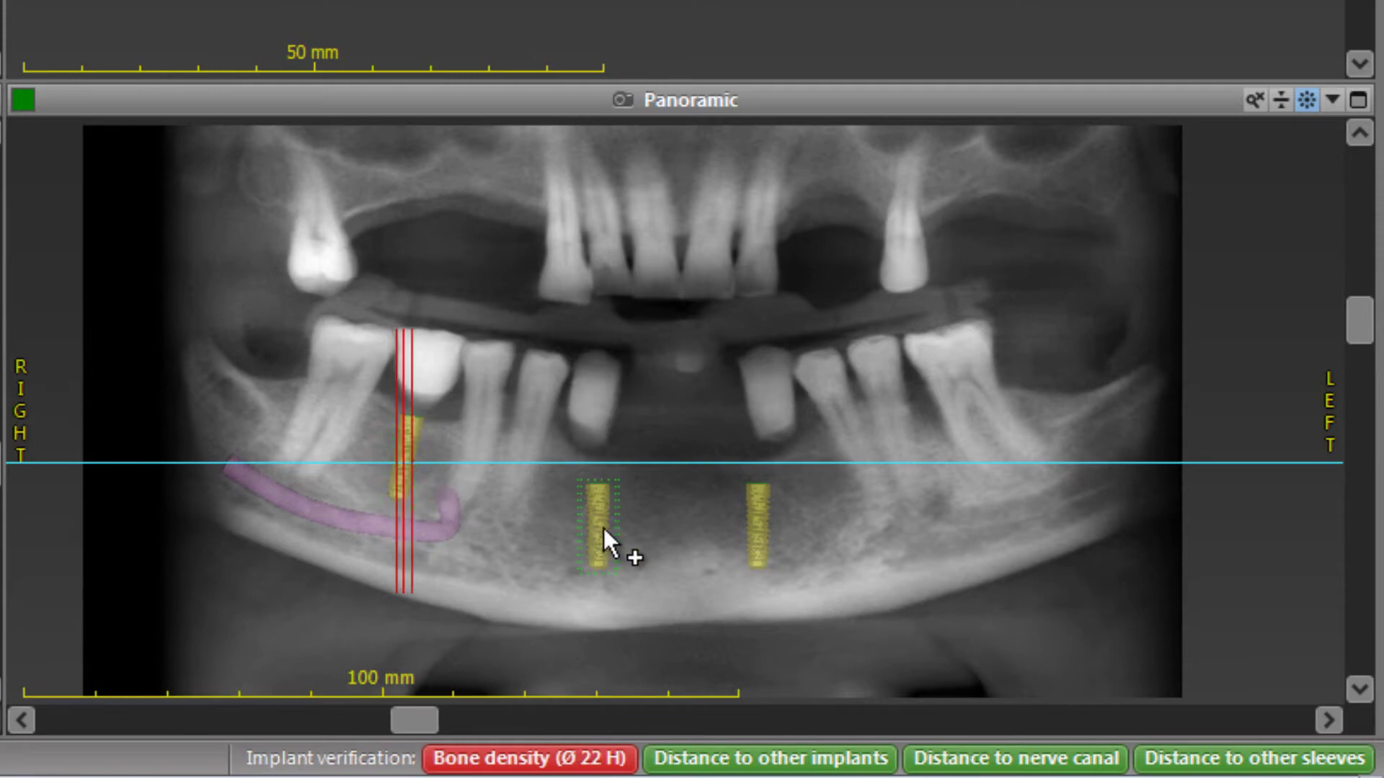
# Step: Tilt the middle implant's apex left and the tooth 32 implant's apex right
pyautogui.moveTo(603, 528); pyautogui.dragTo(594, 503)
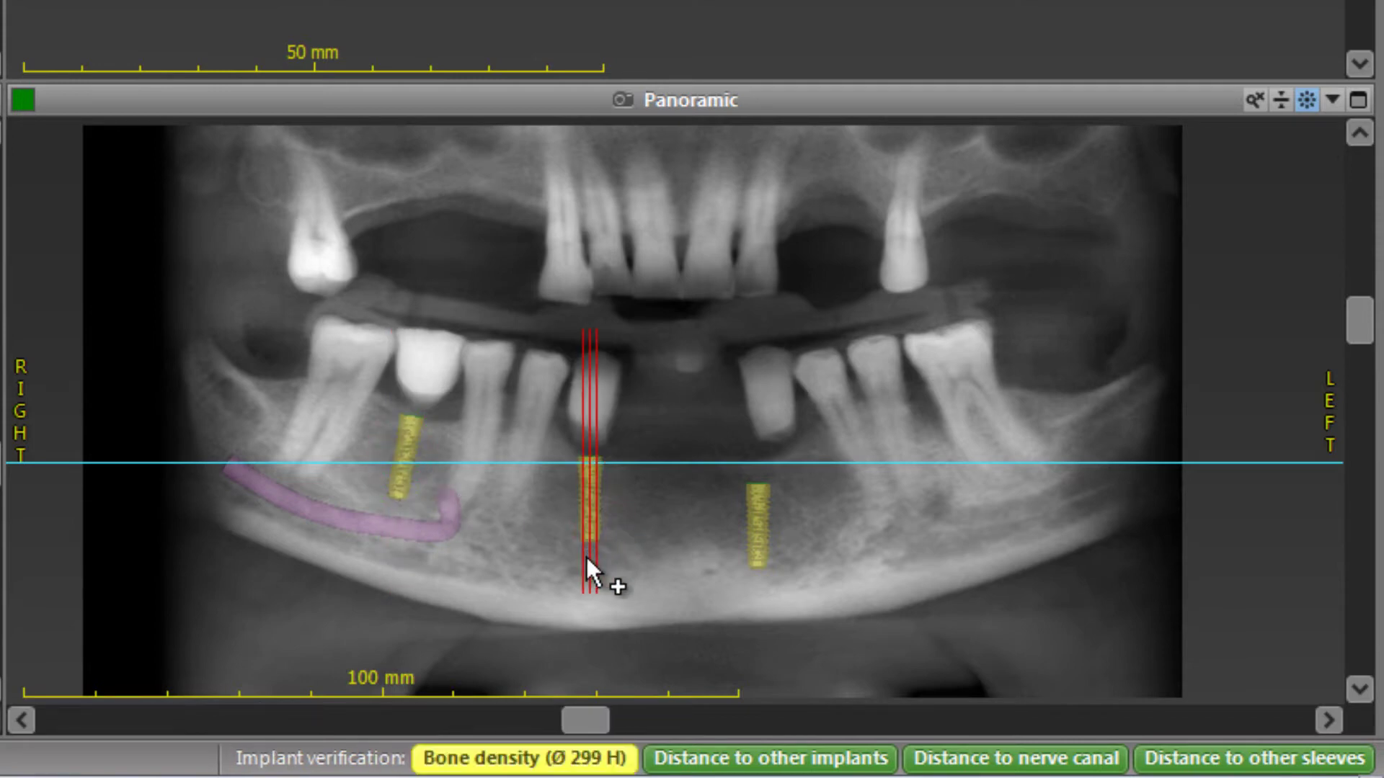
pyautogui.moveTo(586, 556); pyautogui.dragTo(581, 556)
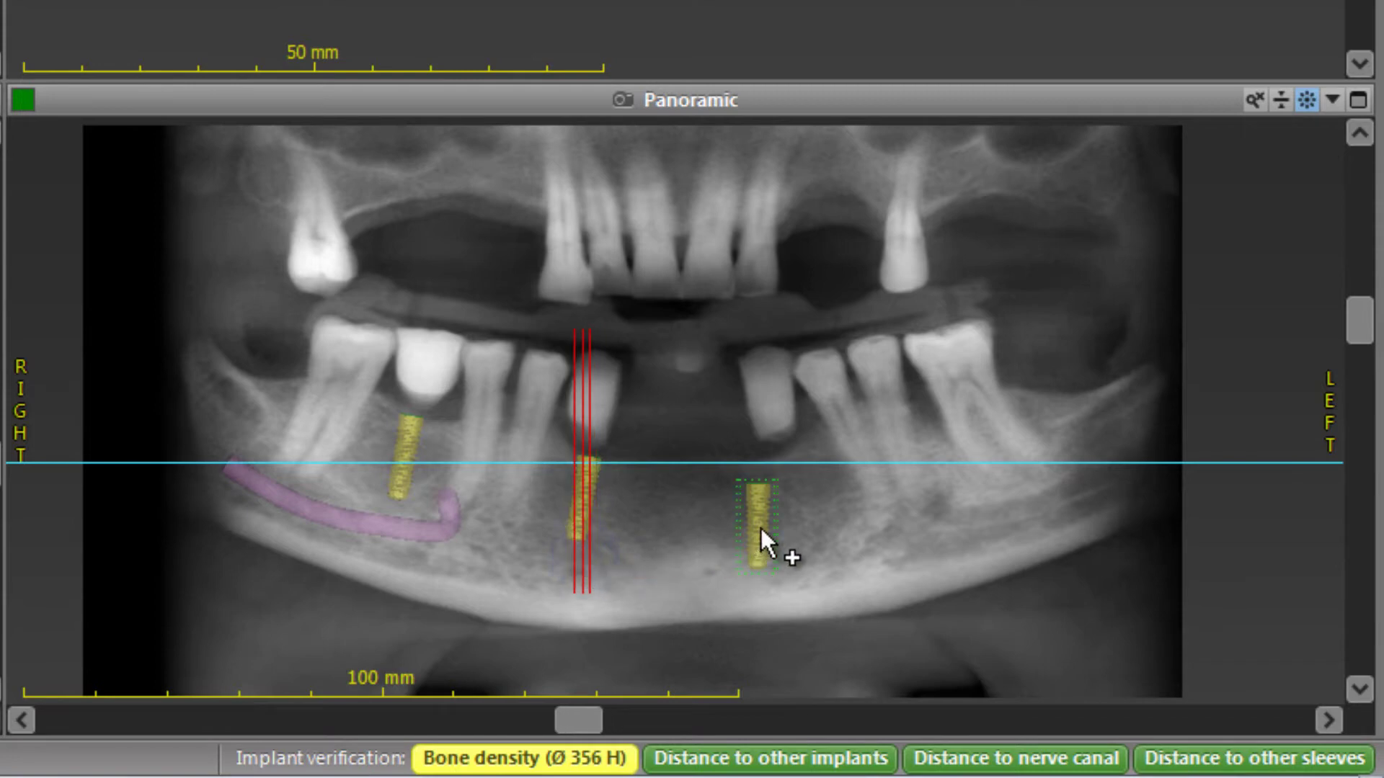
pyautogui.moveTo(763, 540); pyautogui.dragTo(787, 505)
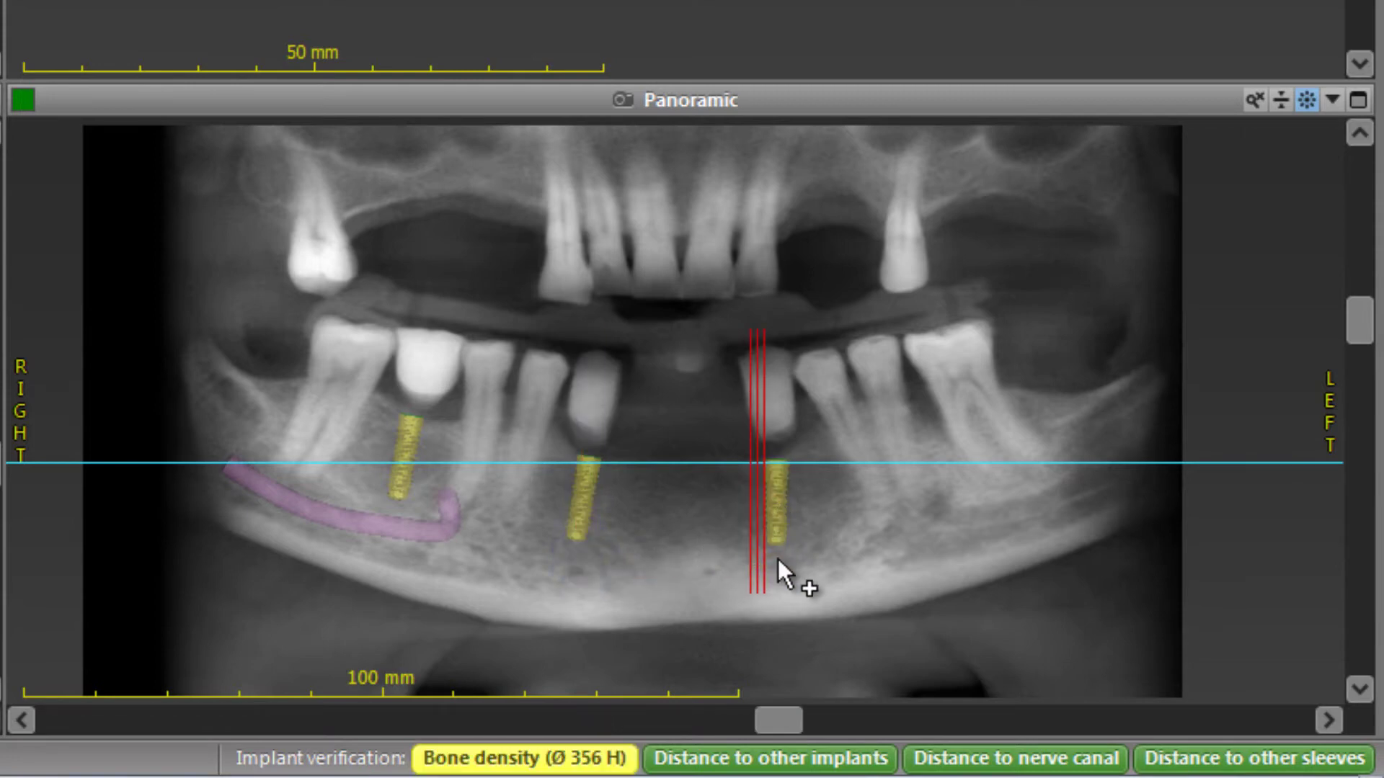
pyautogui.moveTo(777, 559); pyautogui.dragTo(792, 560)
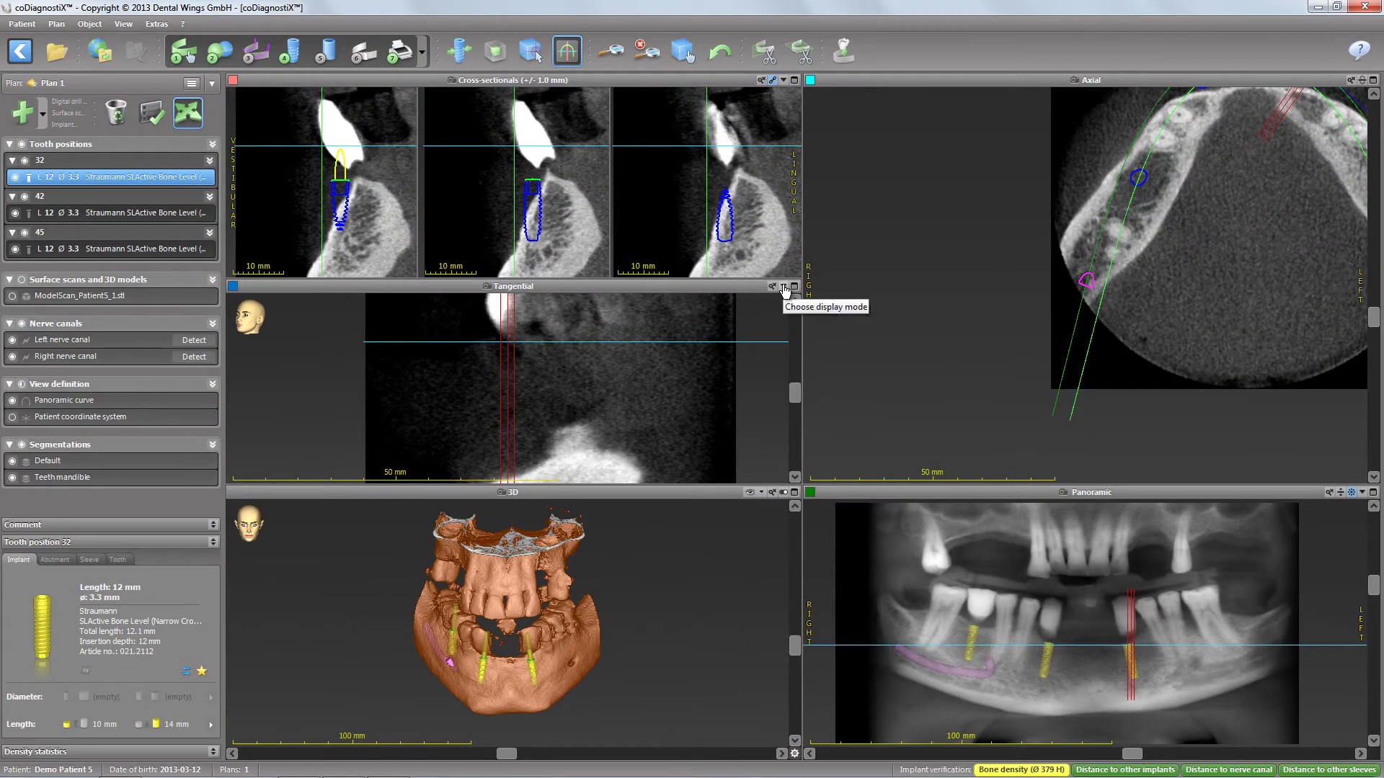
# Step: Show cross-sectional and tangential views aligned to the implant axis with the ModelScan overlaid
pyautogui.click(784, 288)
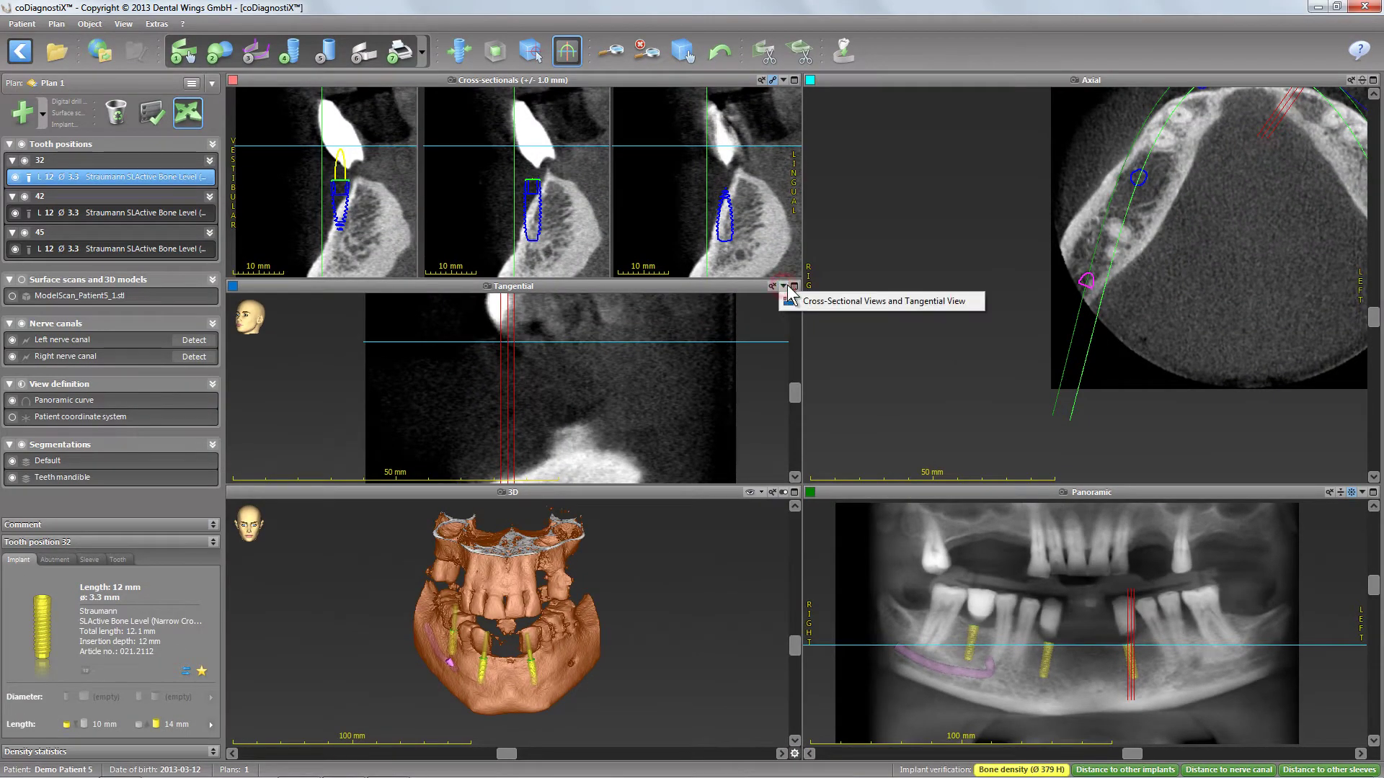
pyautogui.click(838, 303)
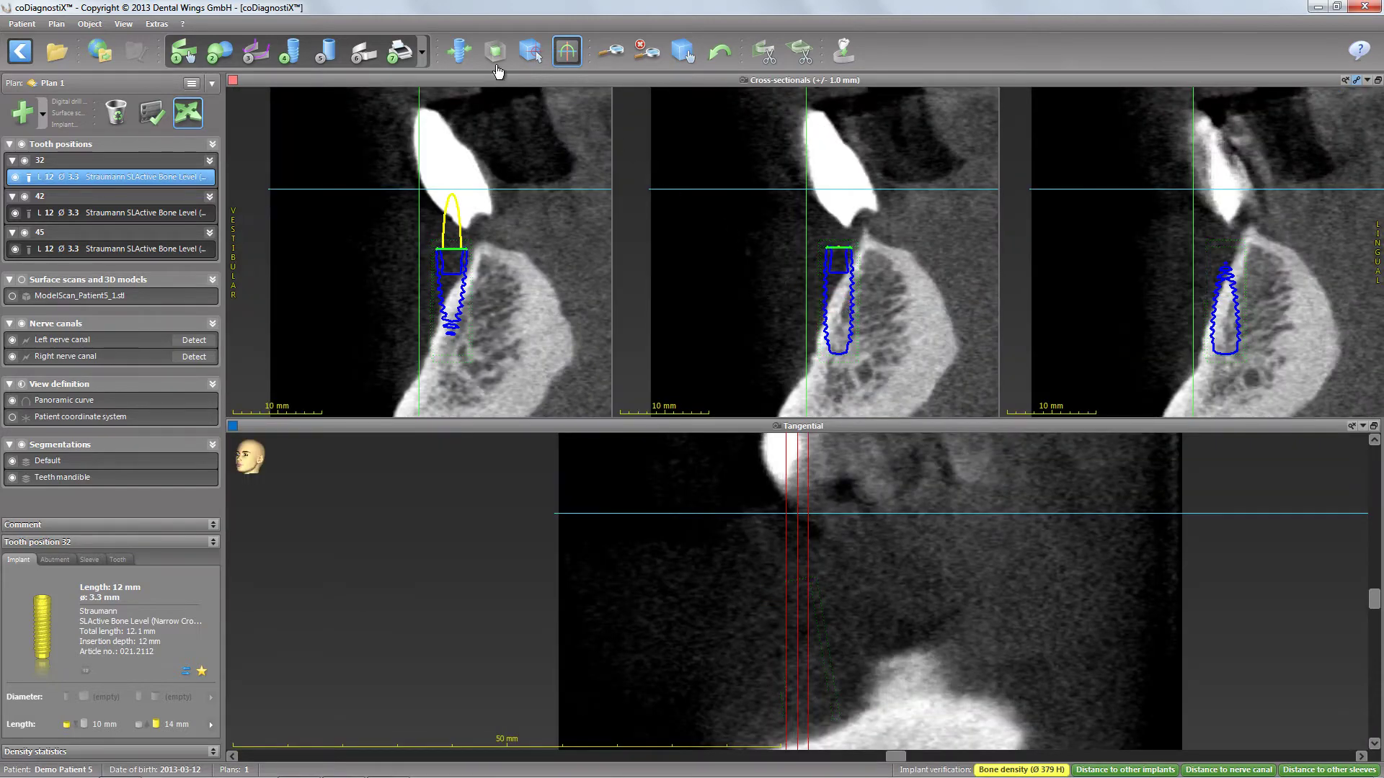
pyautogui.click(459, 50)
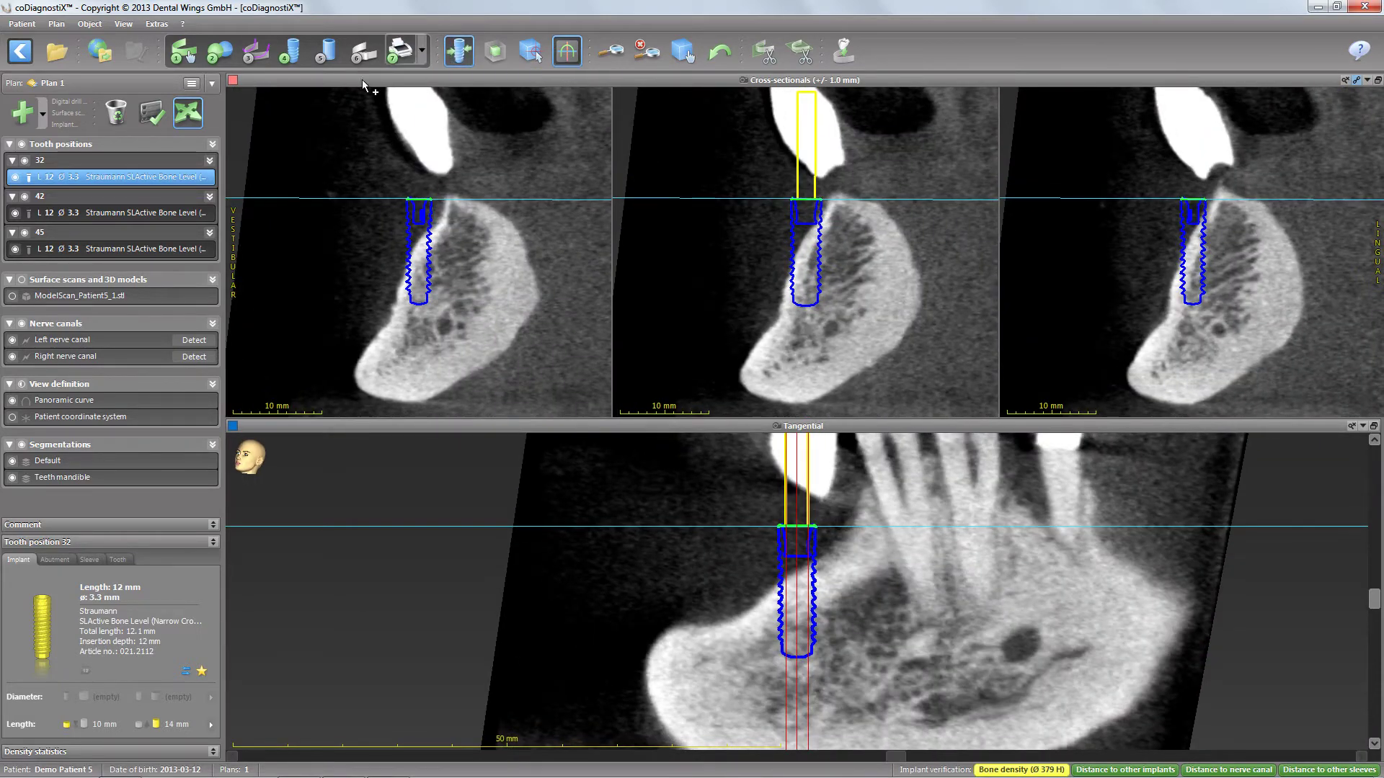
pyautogui.click(13, 296)
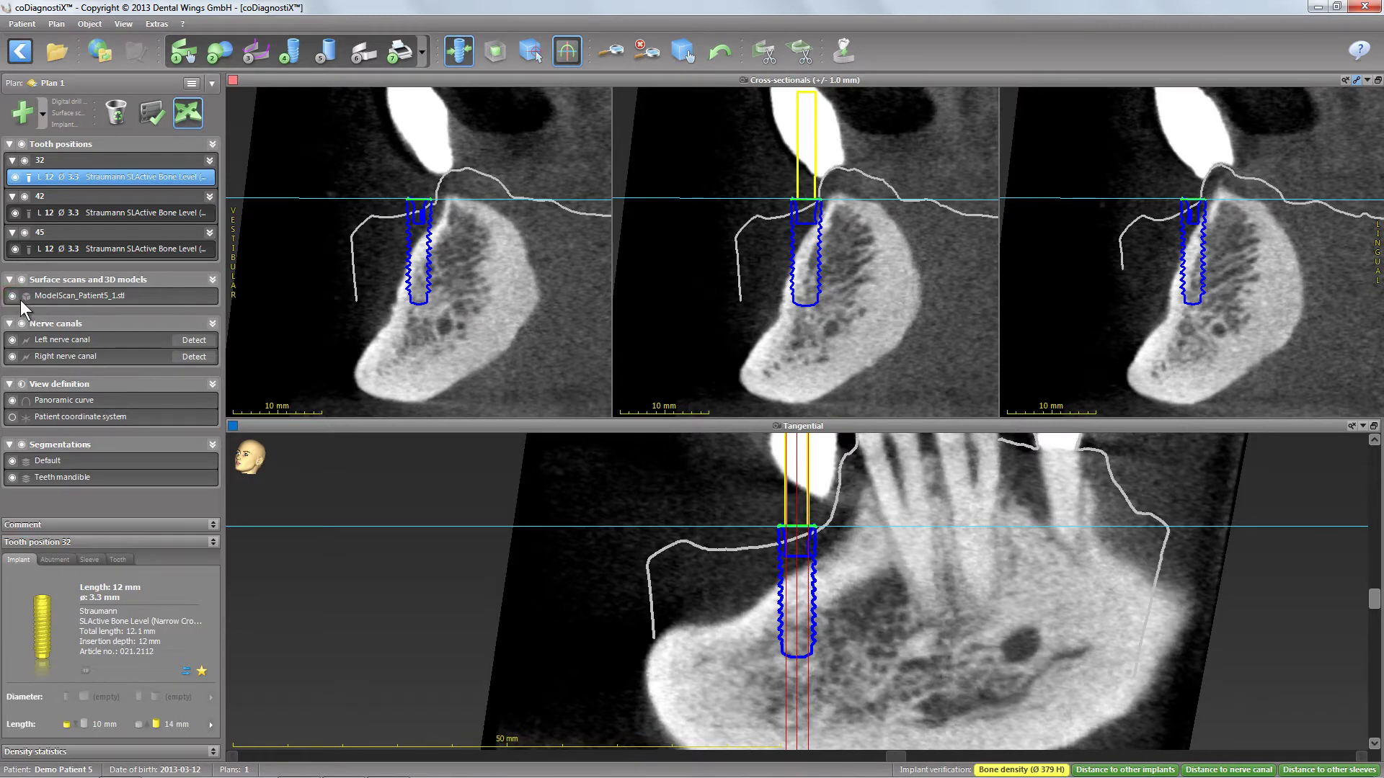
# Step: Tilt implant 32 to follow the jawbone slope and shift it 0.9 mm and 0.6 mm
pyautogui.moveTo(799, 252); pyautogui.dragTo(823, 315)
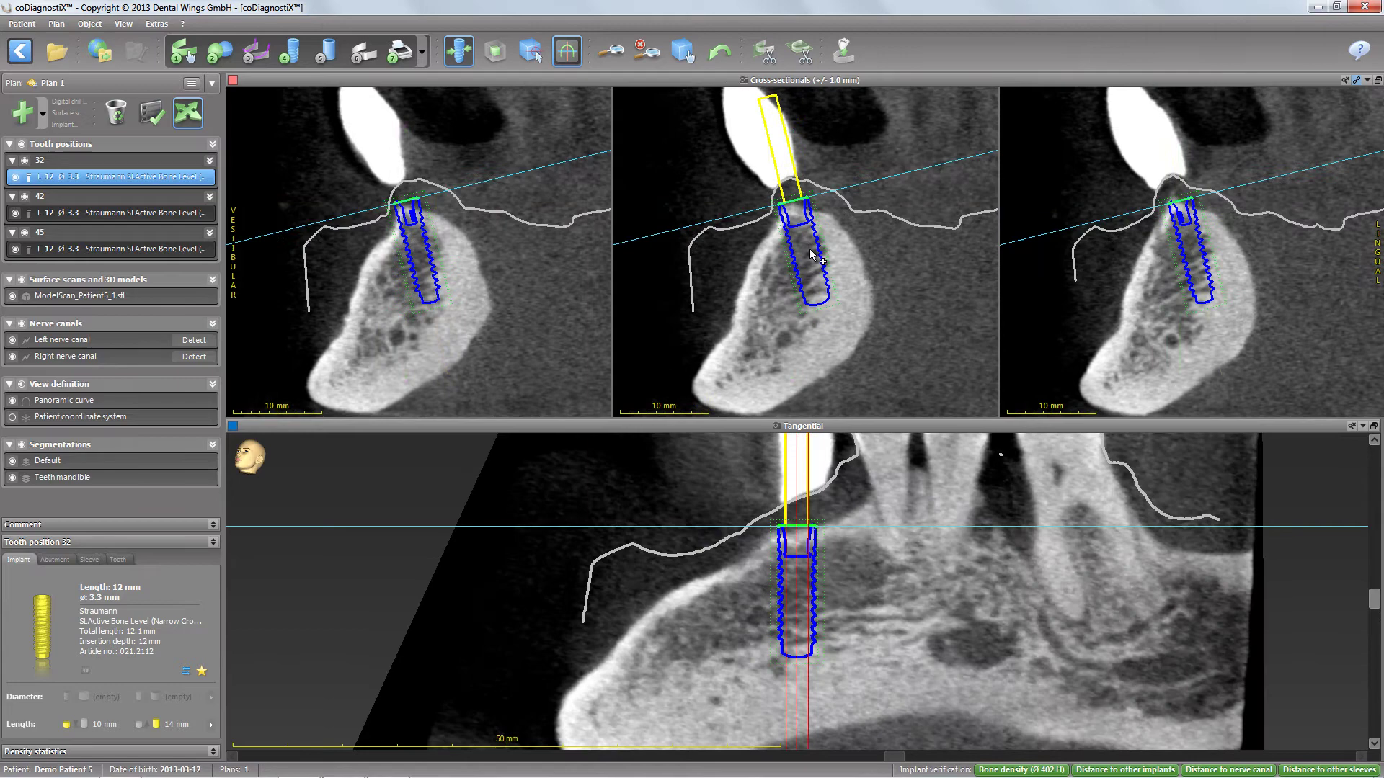
pyautogui.moveTo(805, 244); pyautogui.dragTo(809, 262)
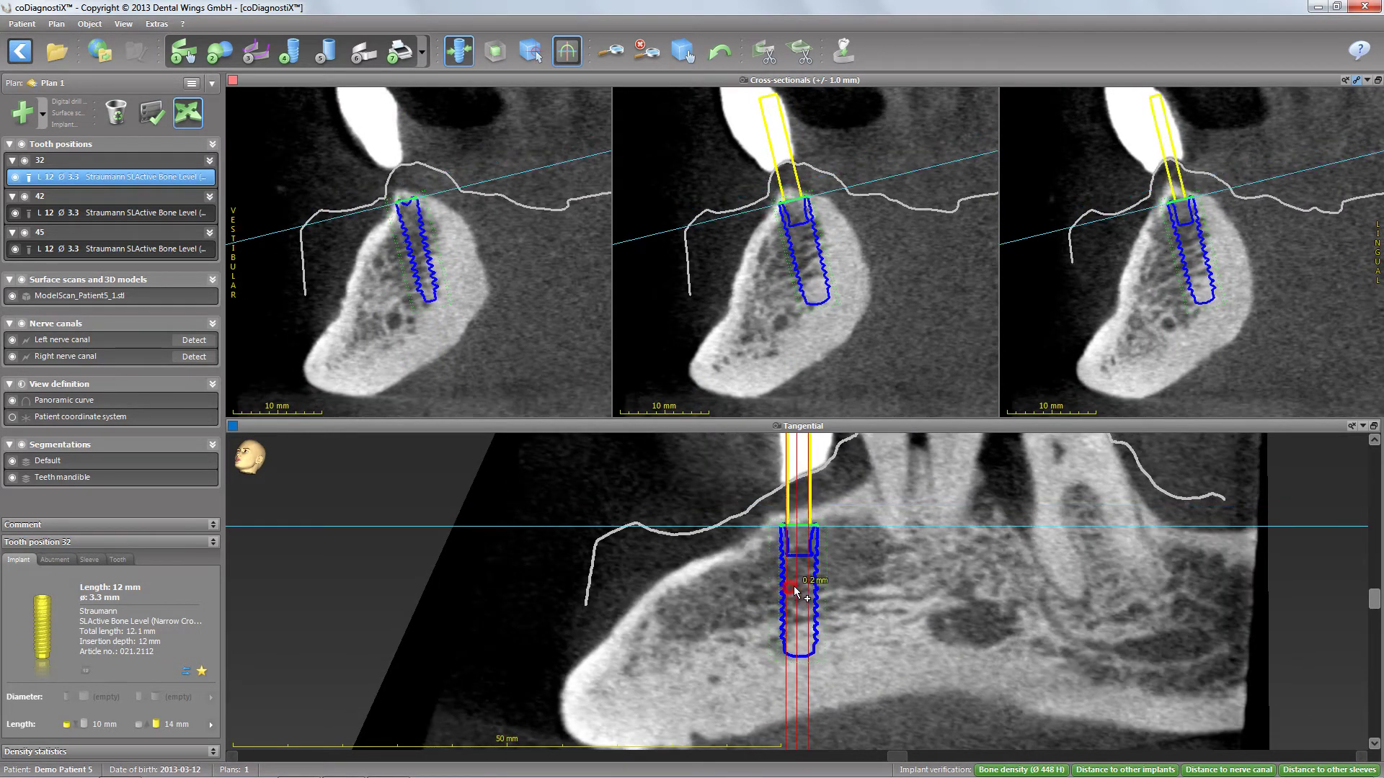
pyautogui.moveTo(797, 580); pyautogui.dragTo(801, 639)
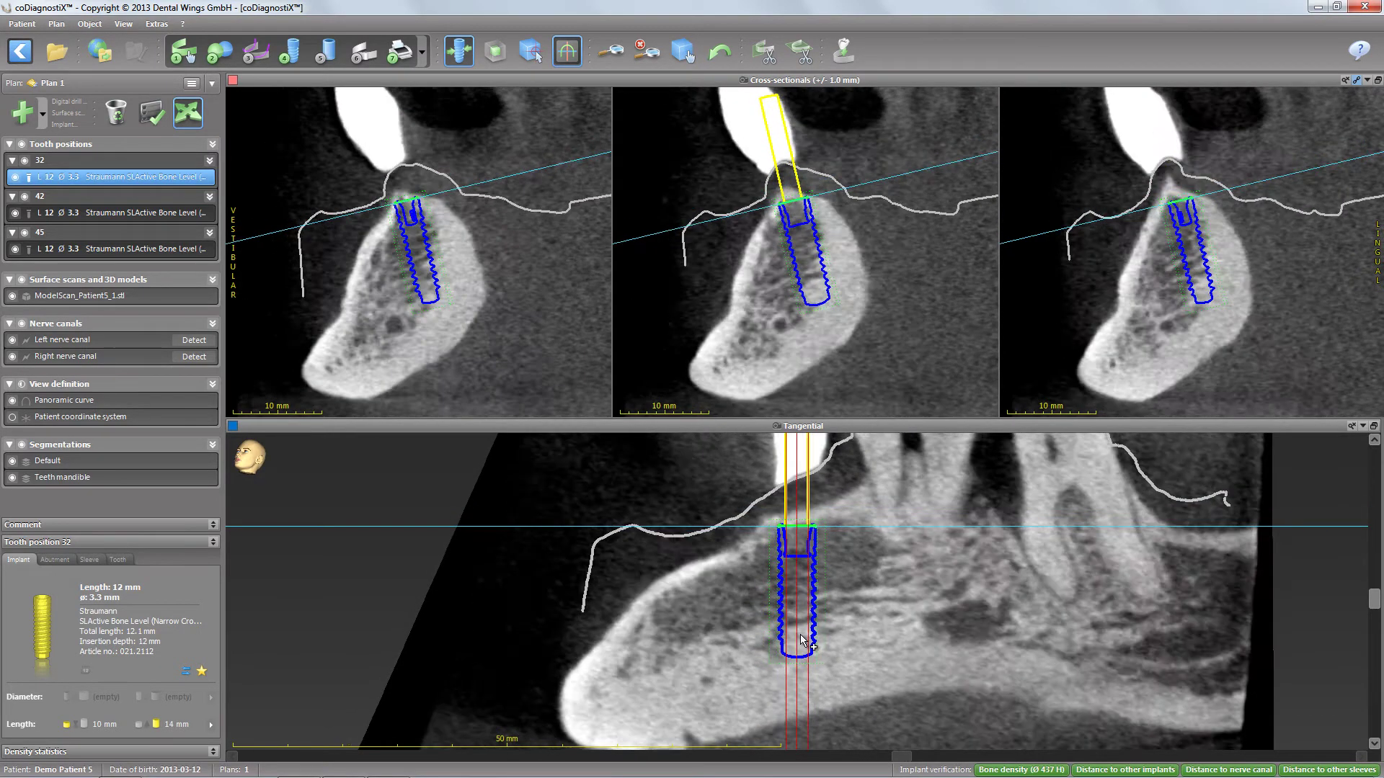
pyautogui.moveTo(795, 592); pyautogui.dragTo(805, 591)
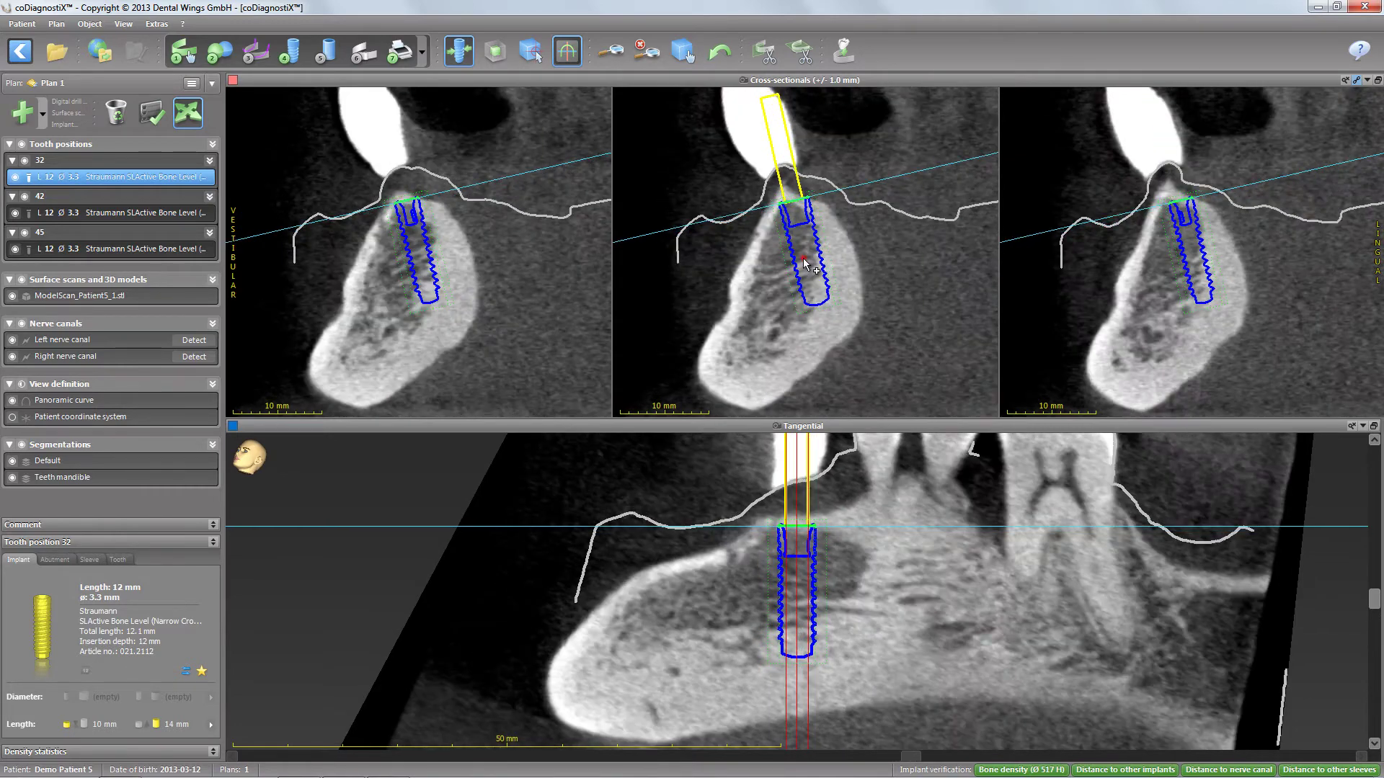
pyautogui.moveTo(806, 263); pyautogui.dragTo(800, 264)
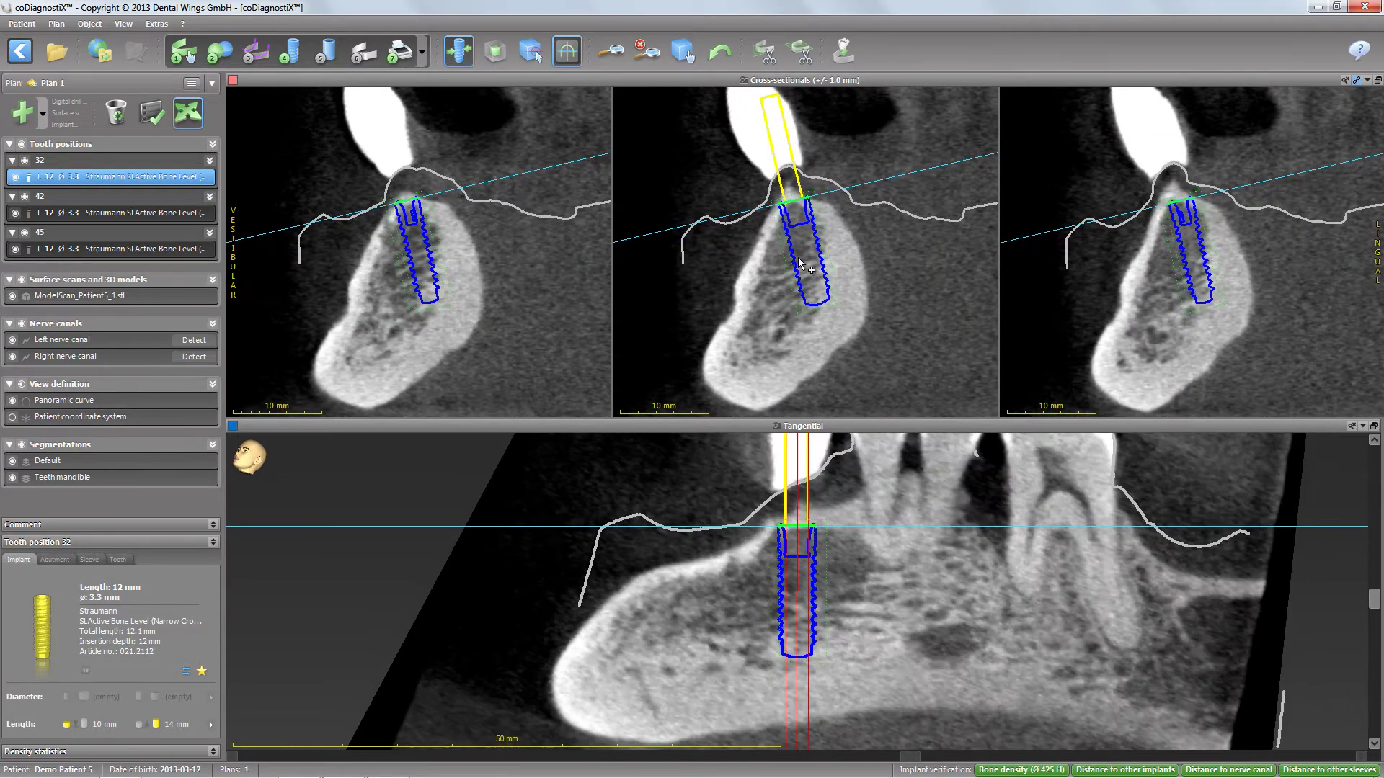
pyautogui.click(151, 214)
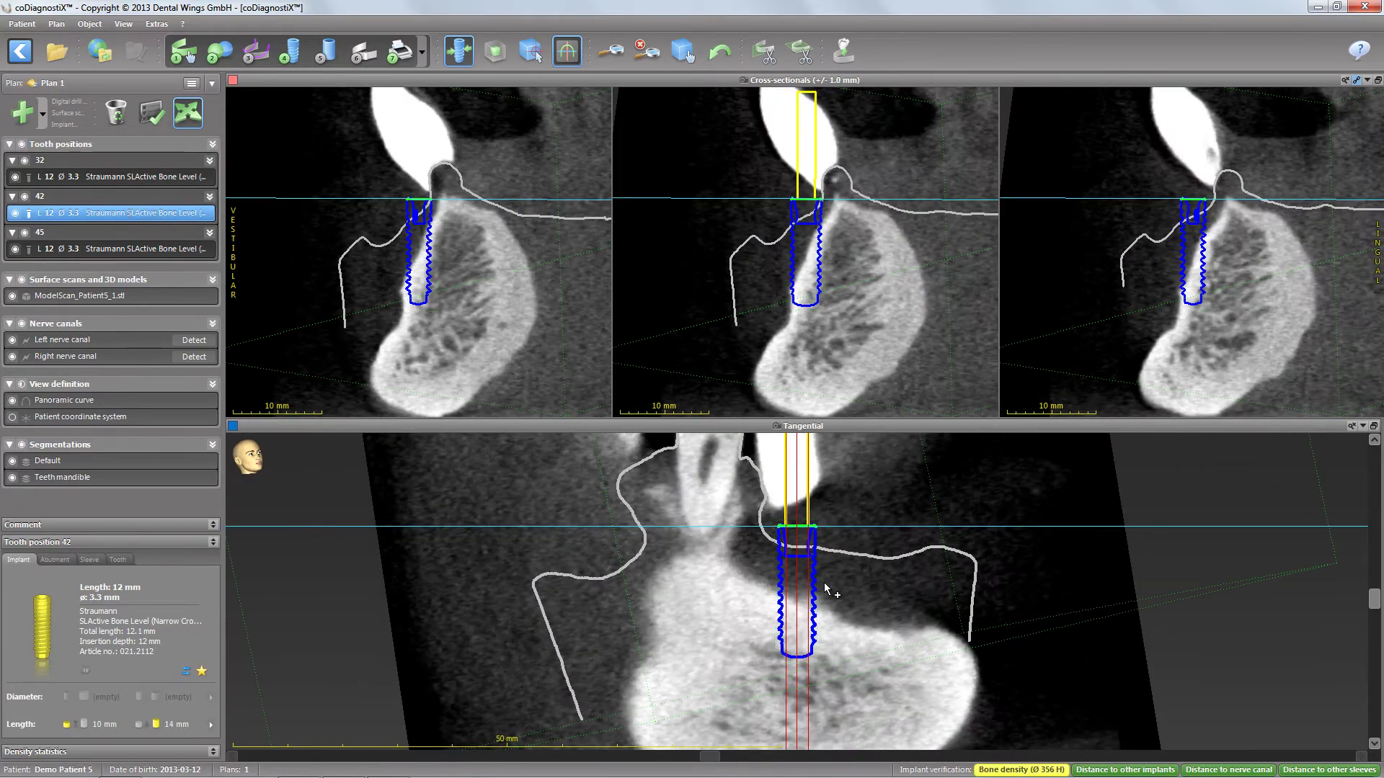
# Step: Move the tooth 42 implant 3.6 mm and tilt it in the cross-section and tangential slice
pyautogui.moveTo(810, 266); pyautogui.dragTo(845, 261)
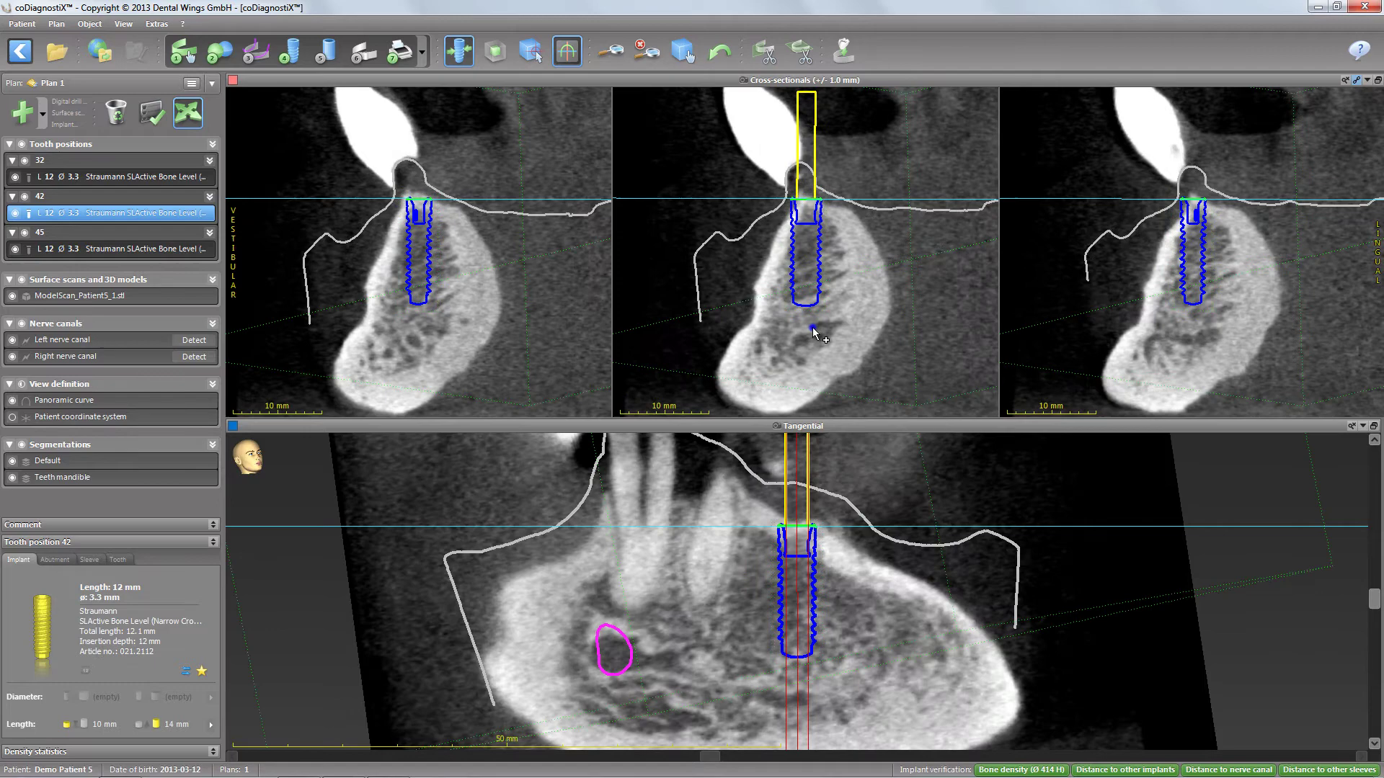
pyautogui.moveTo(853, 313); pyautogui.dragTo(807, 270)
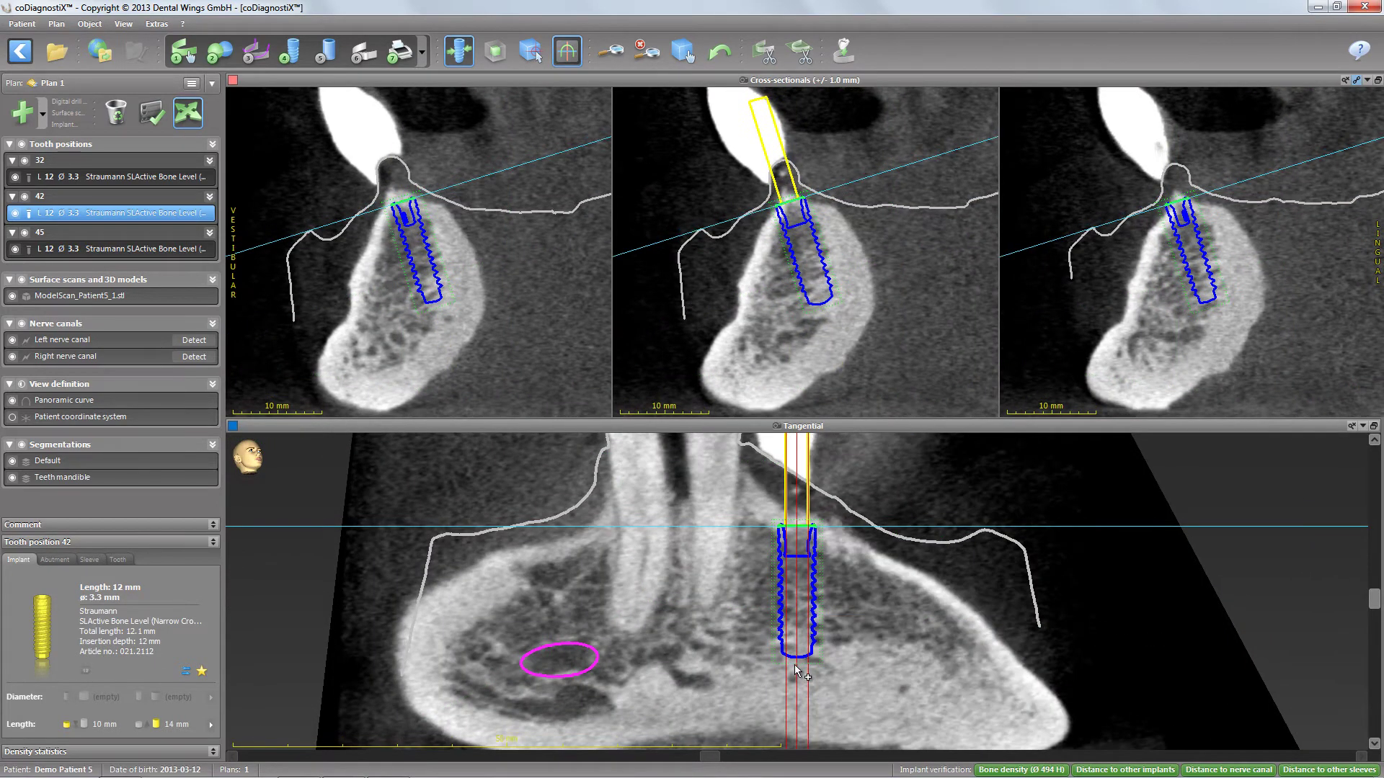
pyautogui.moveTo(801, 665); pyautogui.dragTo(796, 668)
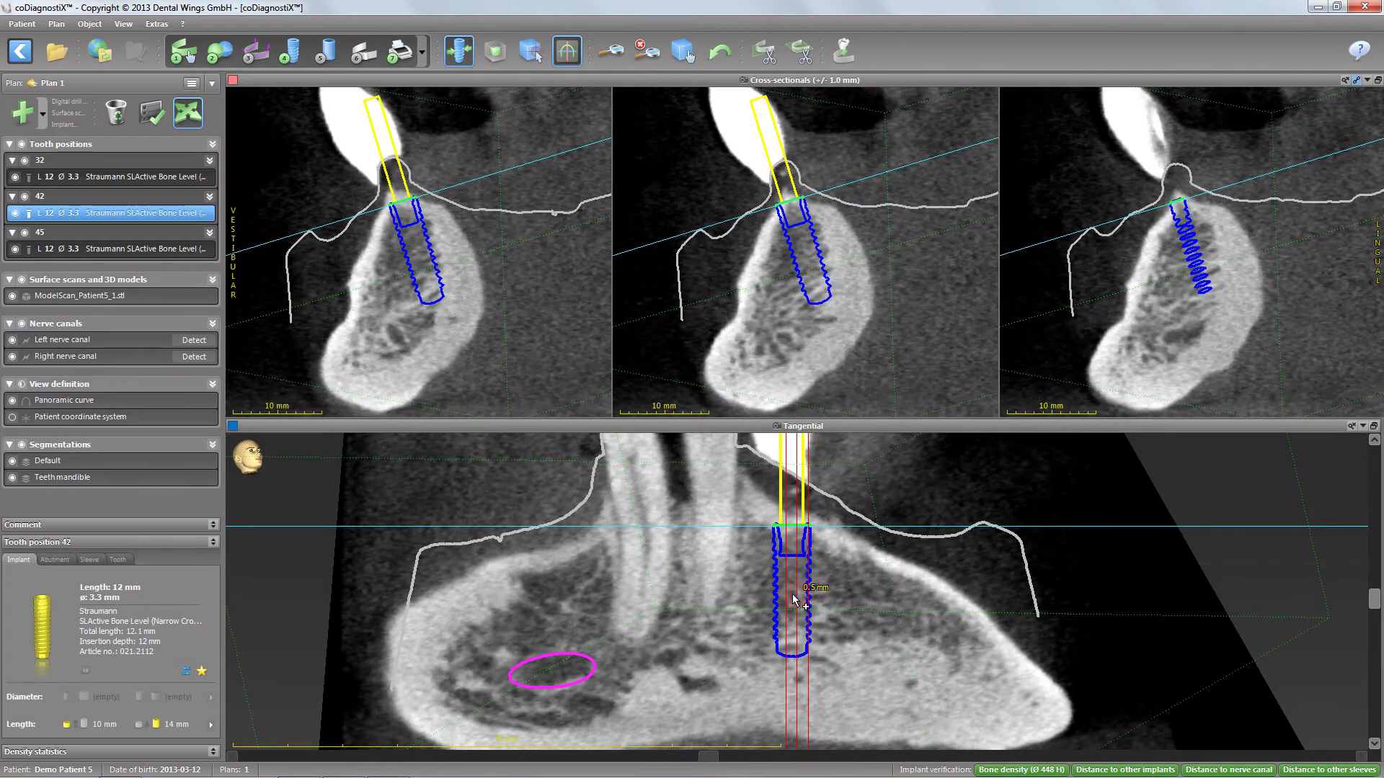
pyautogui.click(118, 249)
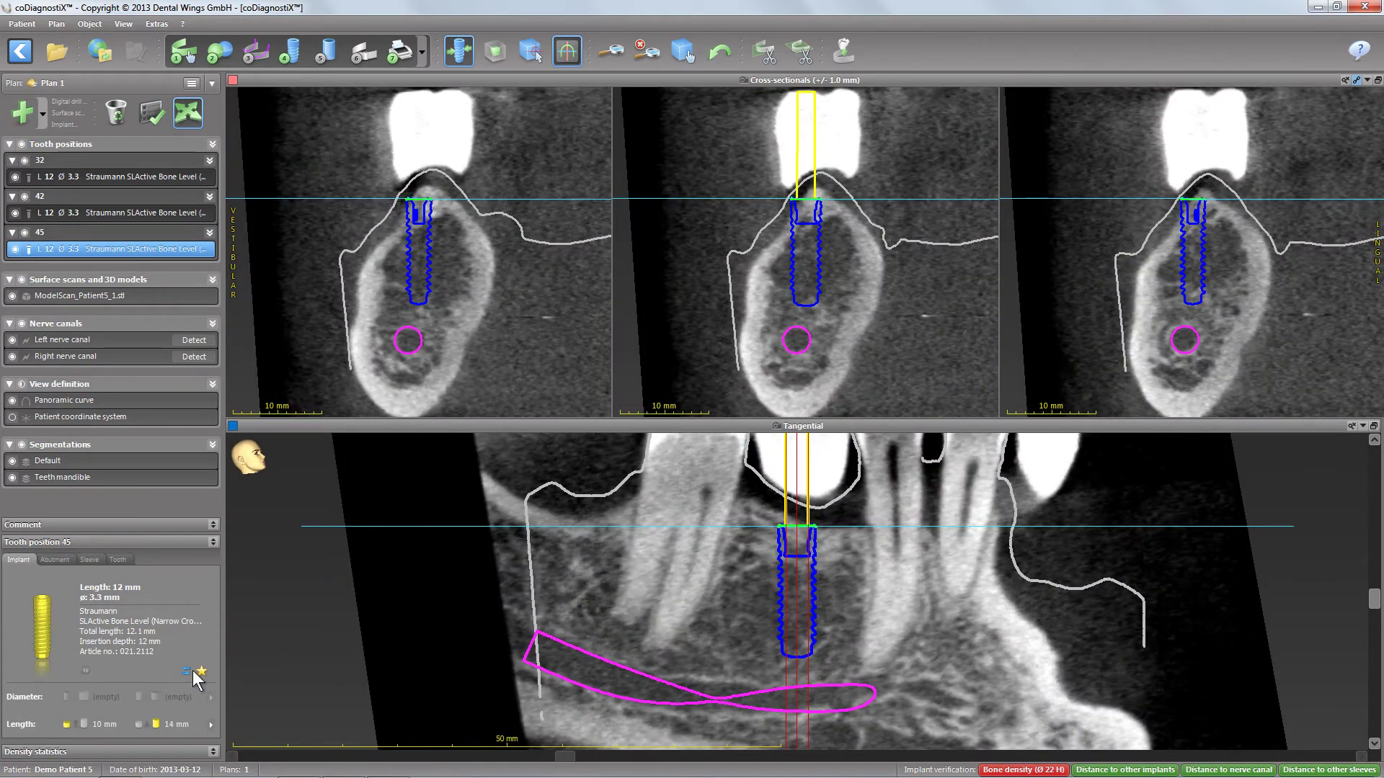
# Step: Swap the tooth 45 implant for an SLActive Standard (Regular Neck) 8 mm, ø4.1 mm implant
pyautogui.click(187, 672)
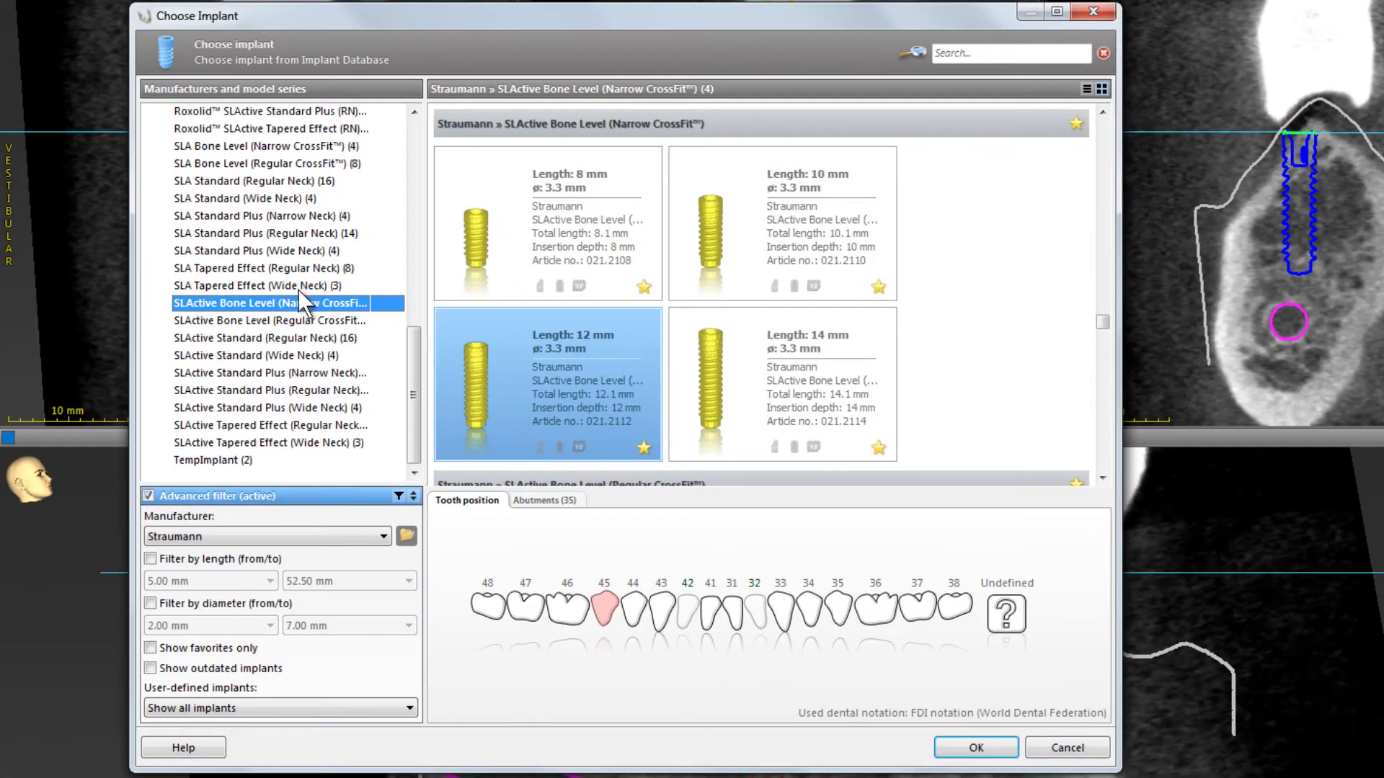
pyautogui.click(292, 339)
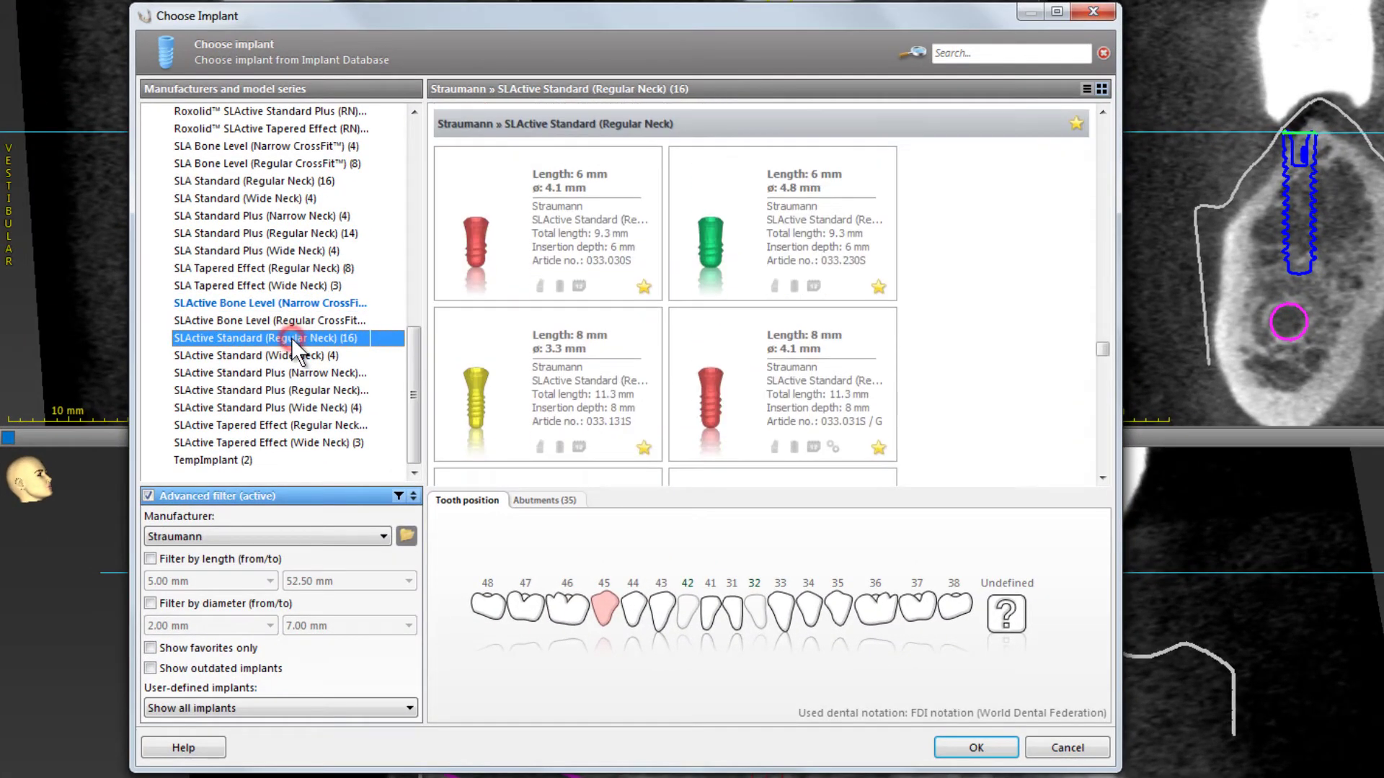
pyautogui.click(776, 387)
pyautogui.click(974, 750)
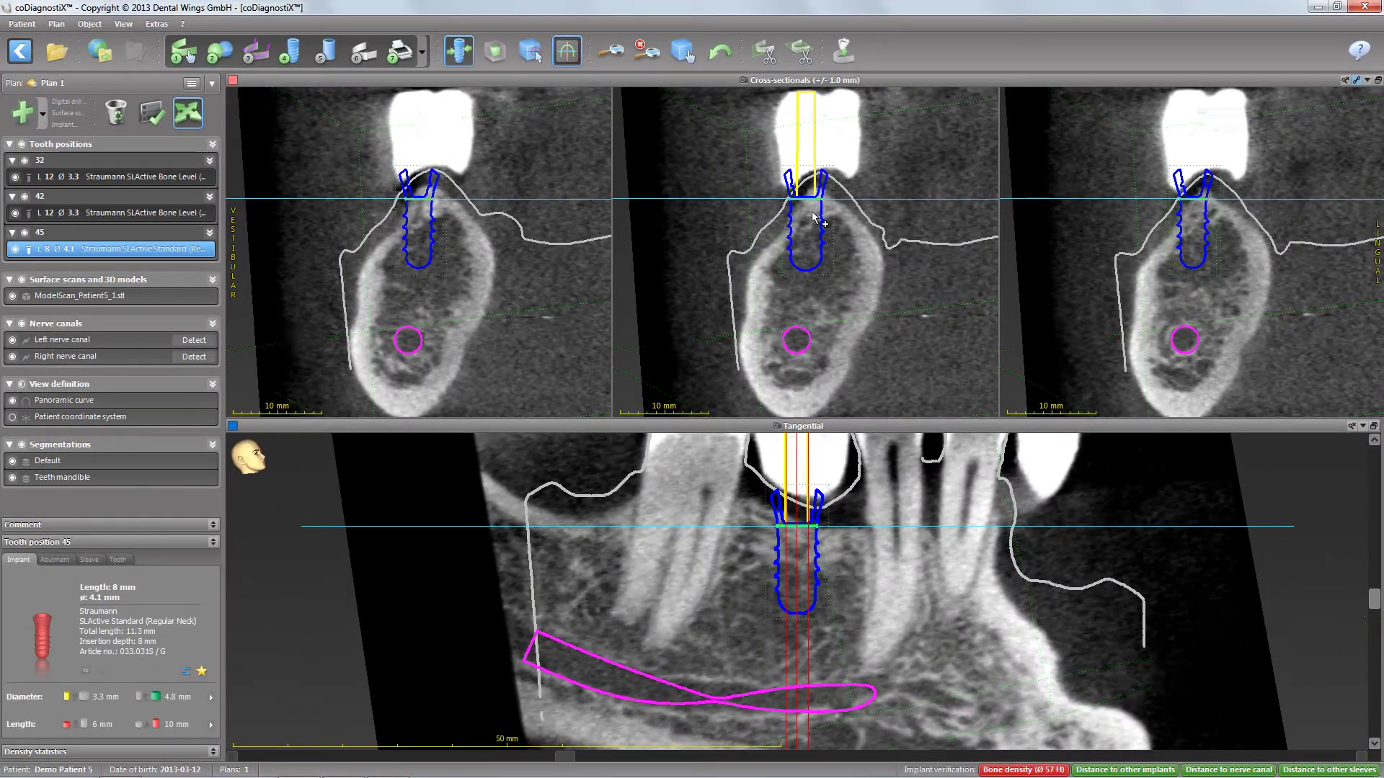
# Step: Sink the implant 2.3 mm deeper, tilt its apex, and lengthen it to 10 mm
pyautogui.moveTo(812, 211); pyautogui.dragTo(828, 232)
pyautogui.moveTo(799, 667); pyautogui.dragTo(778, 598)
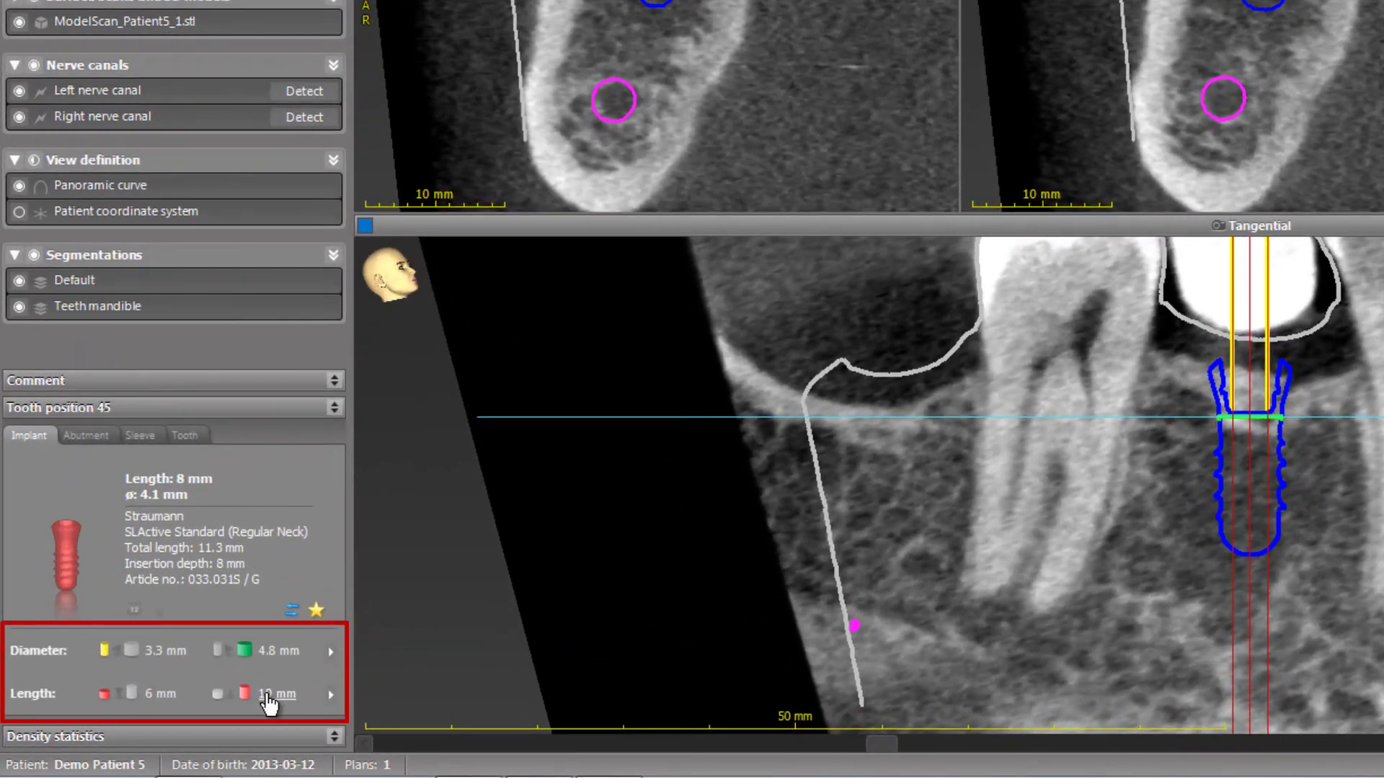
pyautogui.click(268, 702)
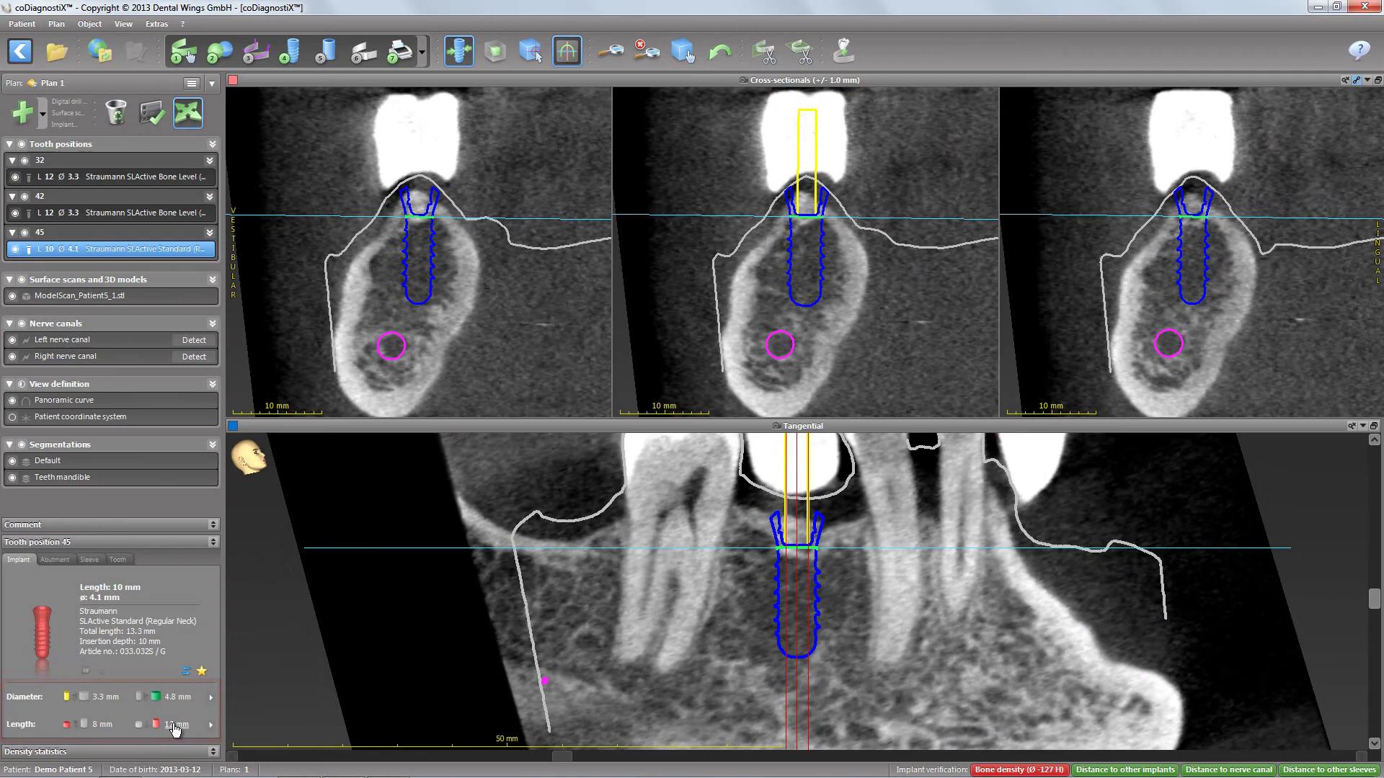
# Step: Restore the four-view layout and fit all implants with Straumann Guided Surgery sleeves
pyautogui.click(1374, 427)
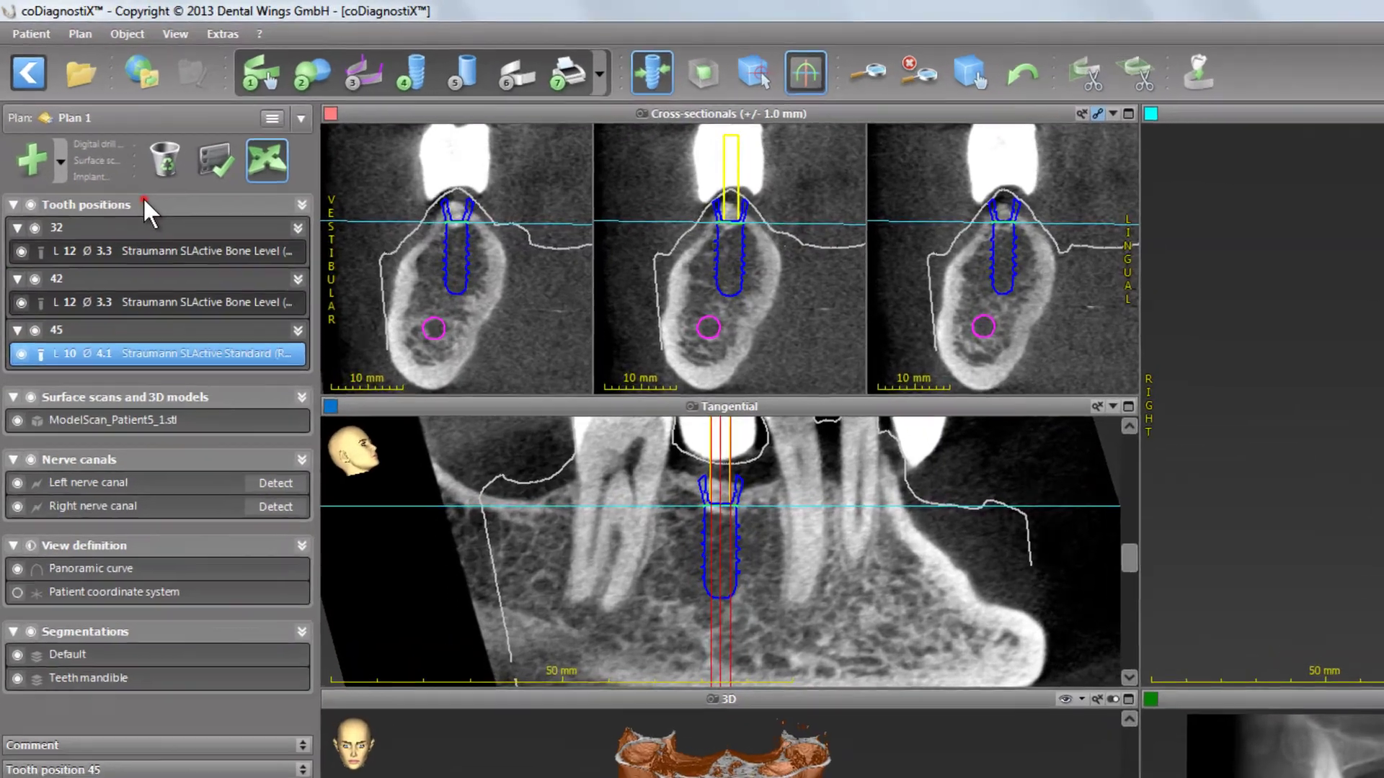
pyautogui.click(101, 144)
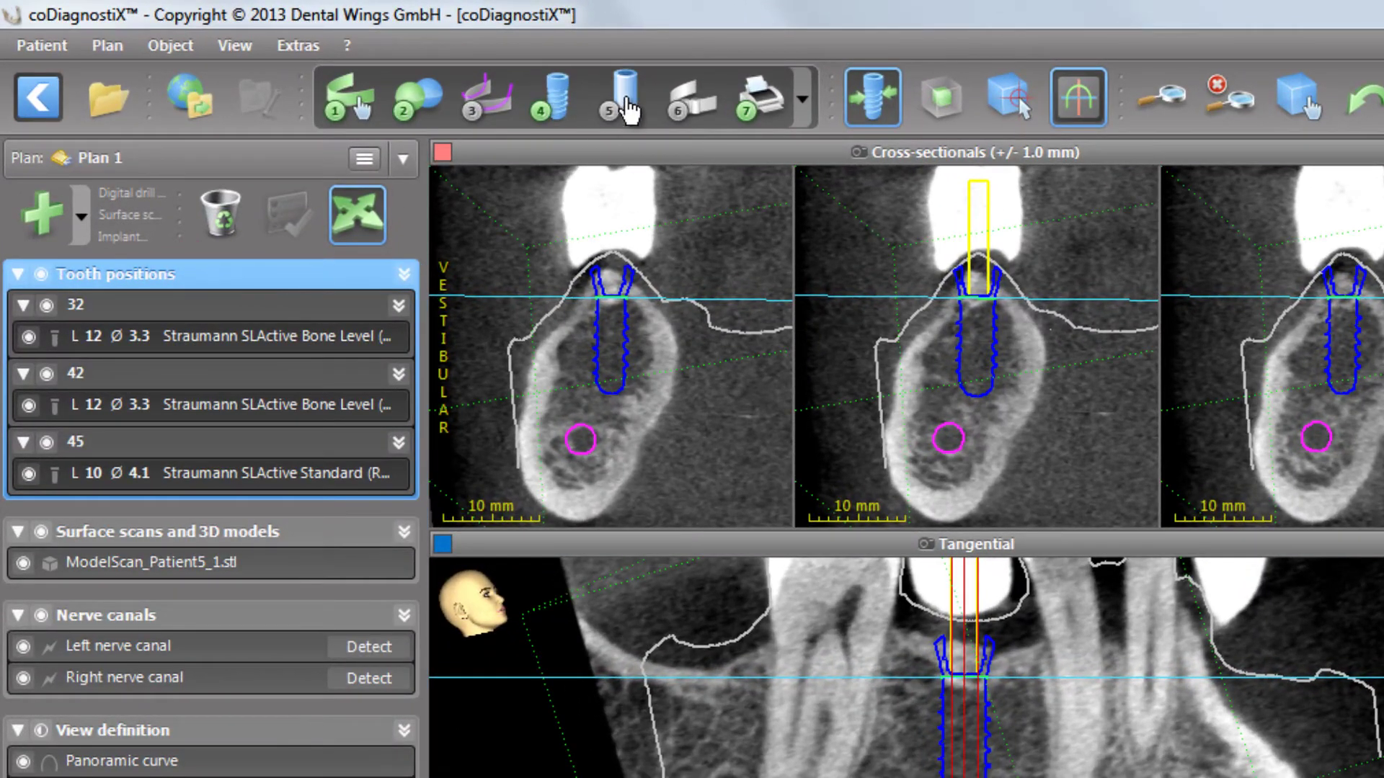
pyautogui.click(624, 99)
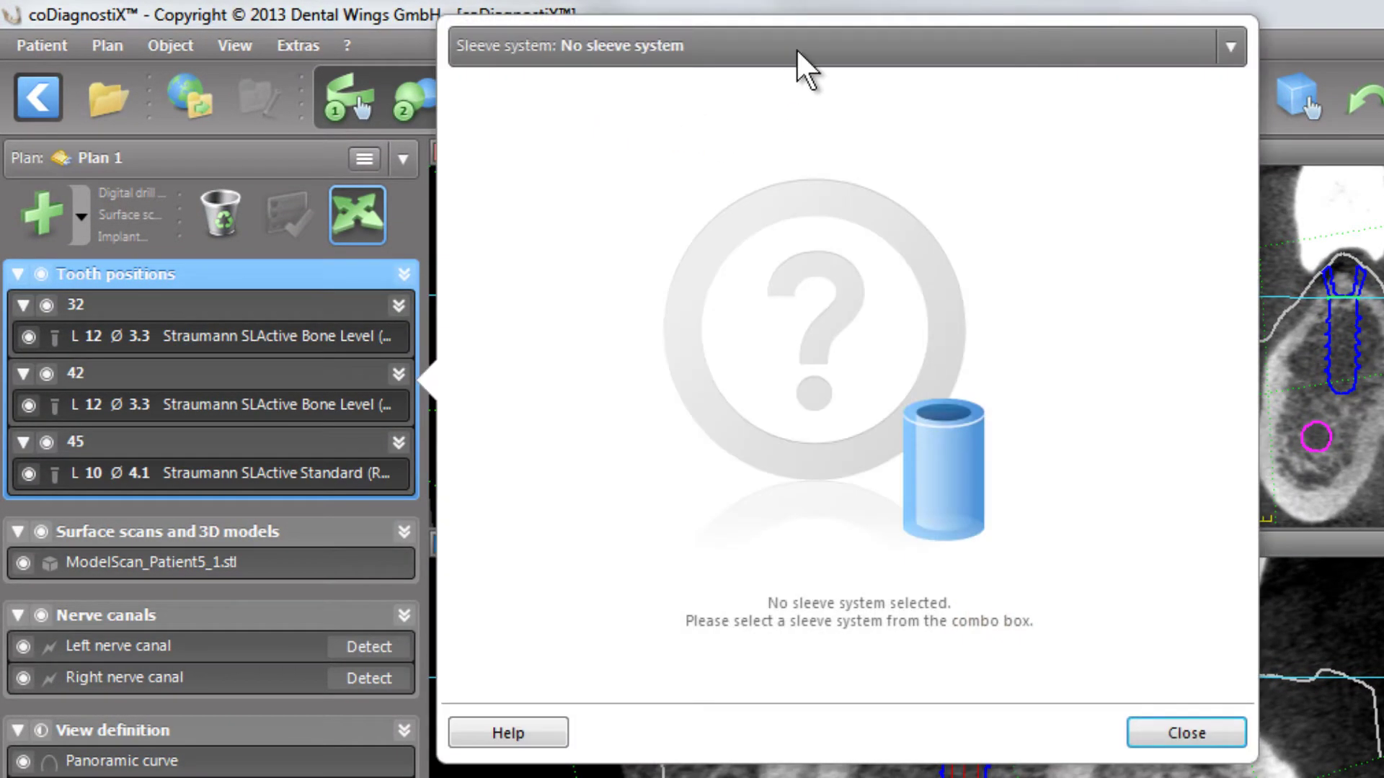
pyautogui.click(795, 47)
pyautogui.click(799, 150)
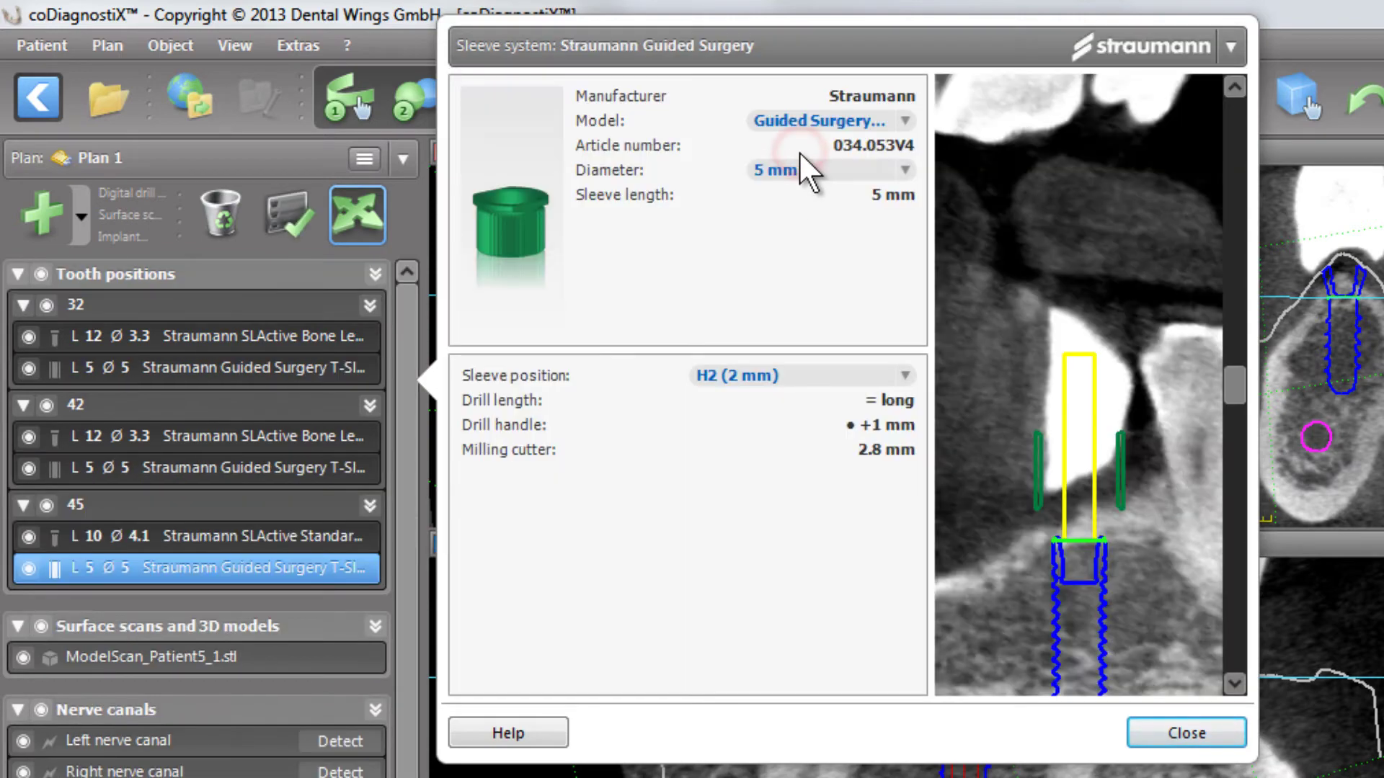
pyautogui.click(1169, 733)
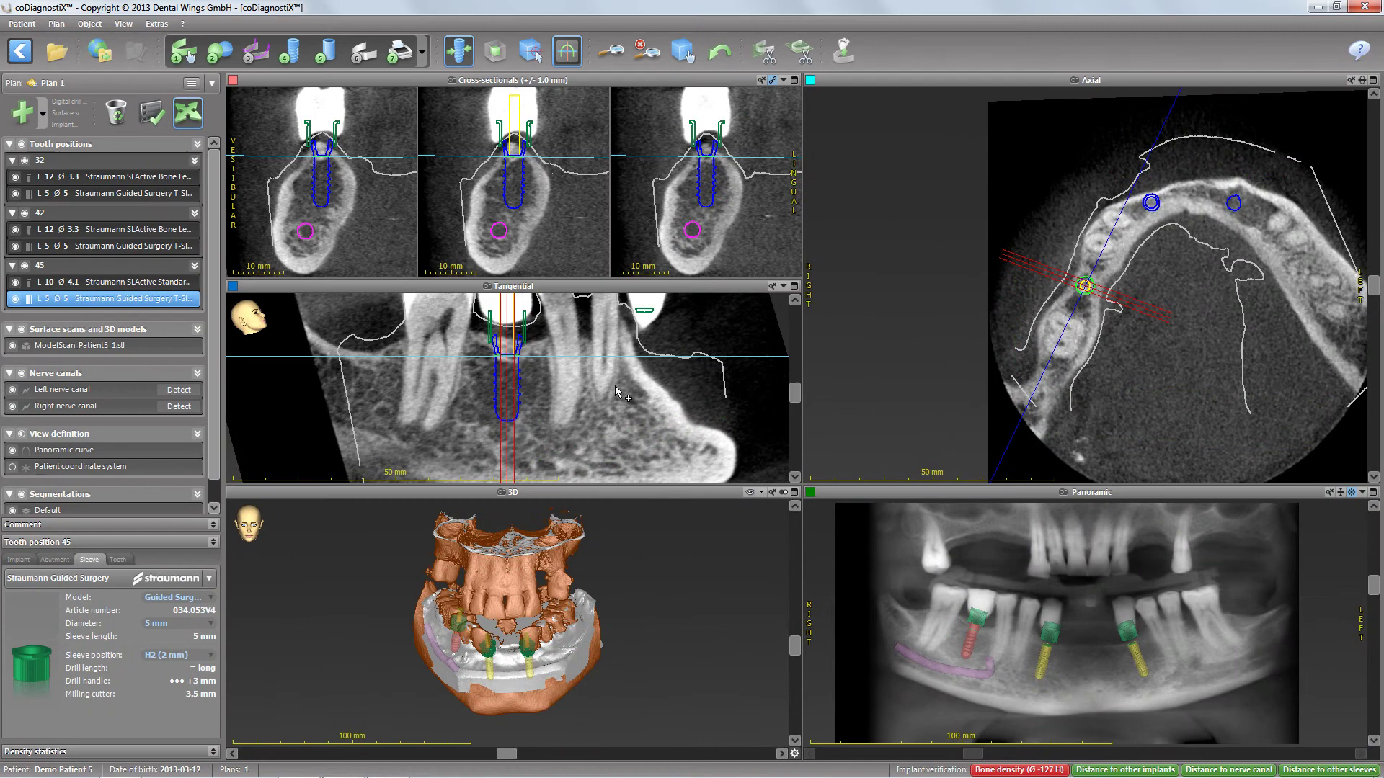
# Step: In the tangential view, drag the sleeves of implants 42 and 32 up to H6 (6 mm)
pyautogui.click(782, 287)
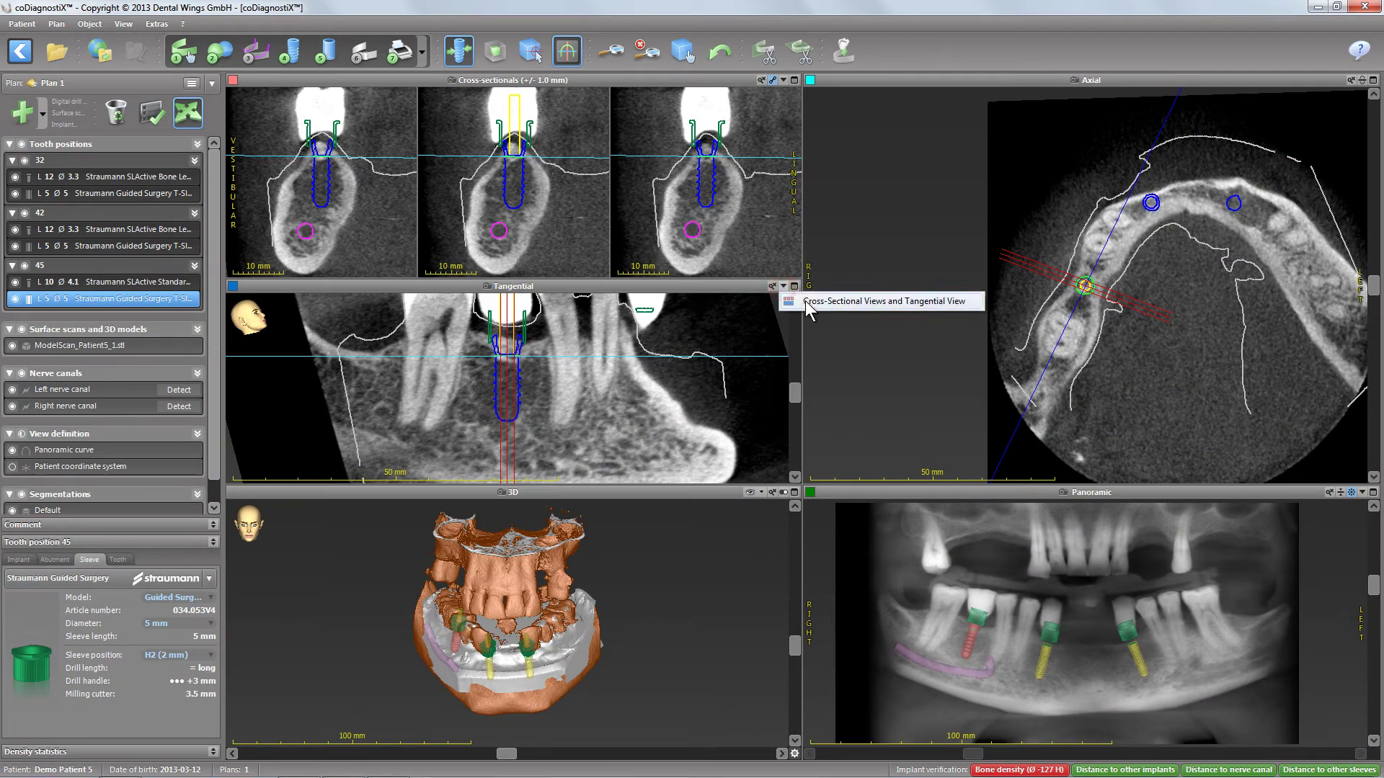
pyautogui.click(807, 302)
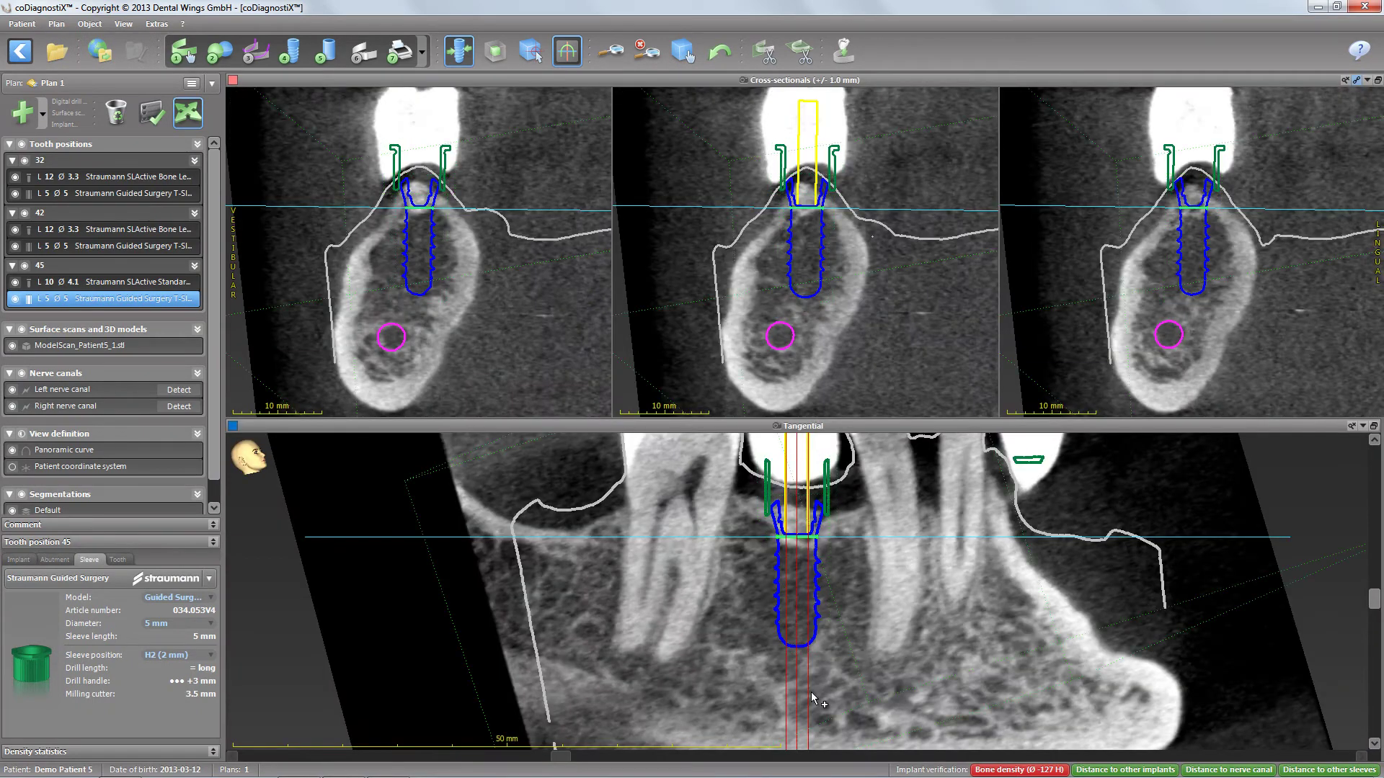
pyautogui.scroll(-2, 808, 618)
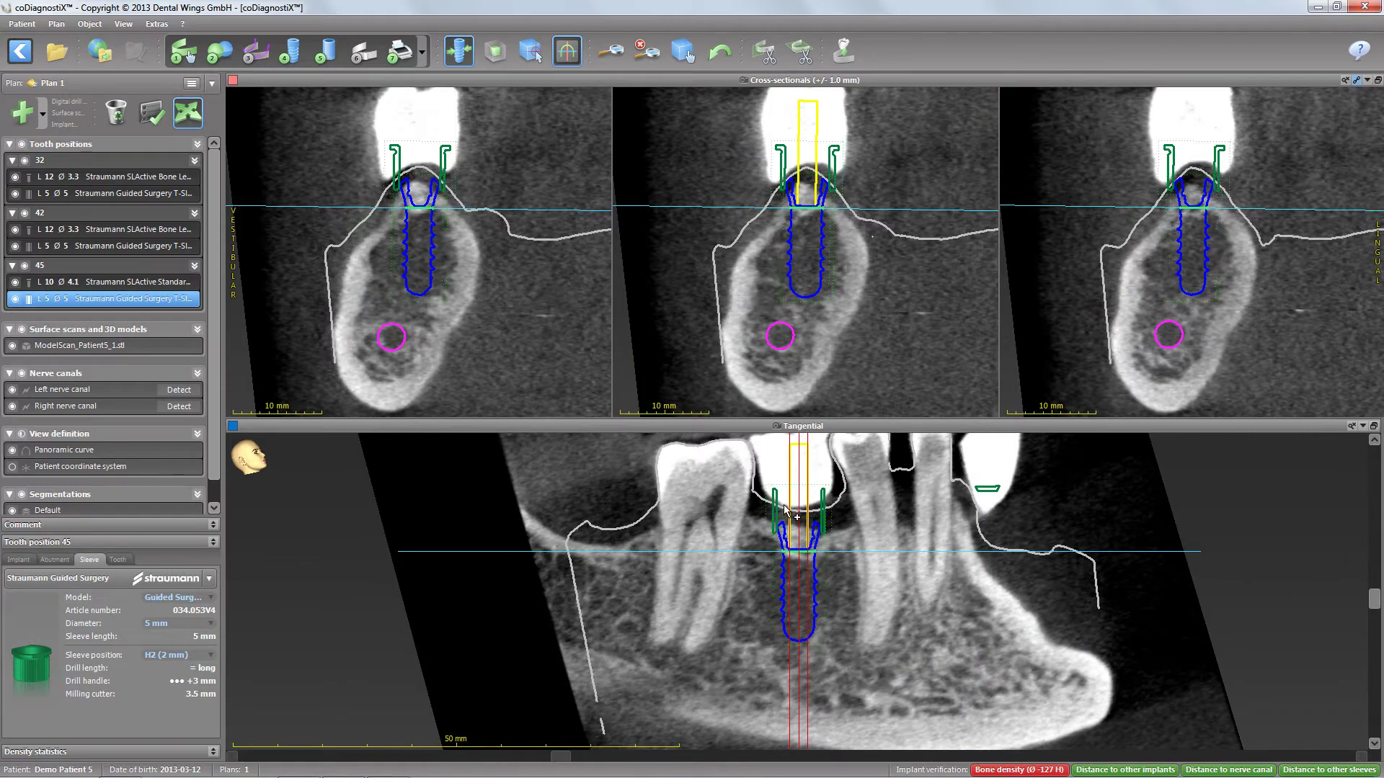
pyautogui.moveTo(798, 513); pyautogui.dragTo(799, 482)
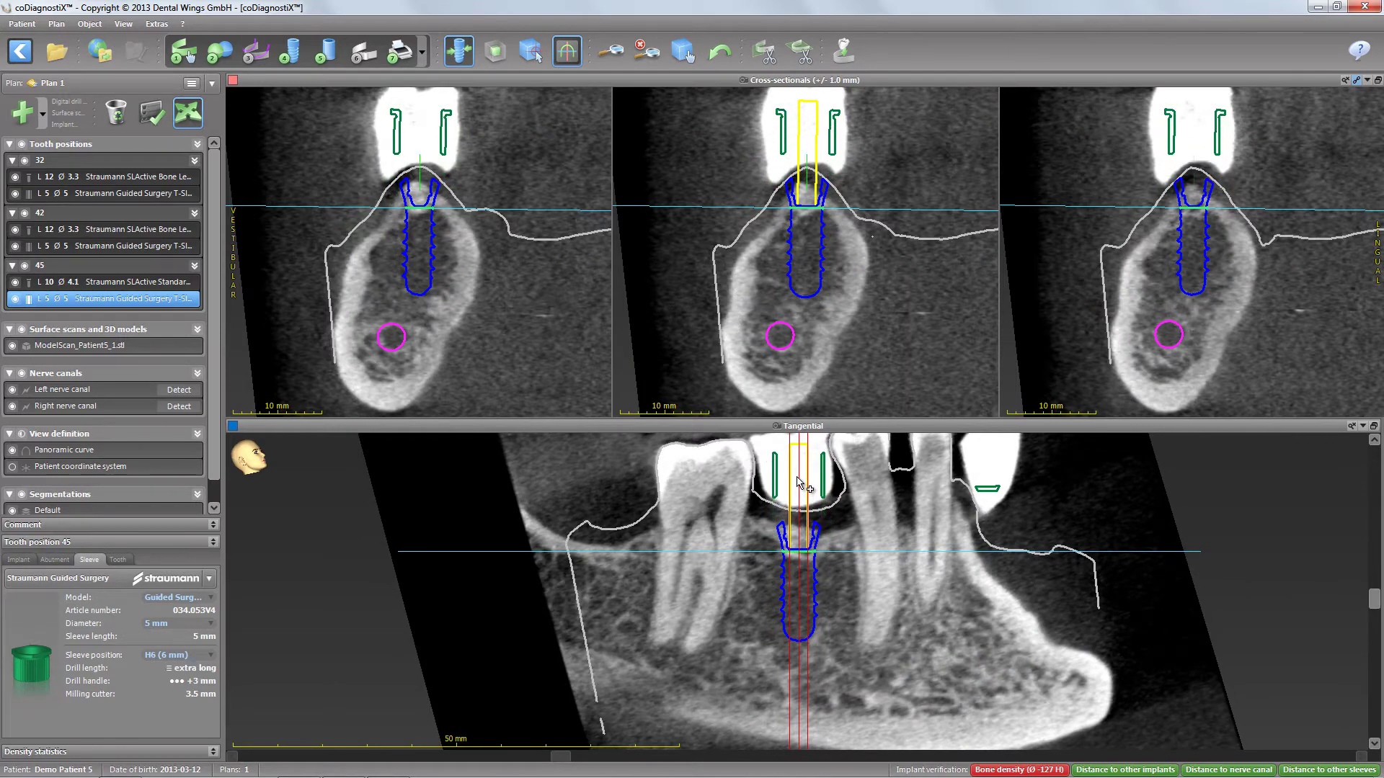
pyautogui.click(118, 245)
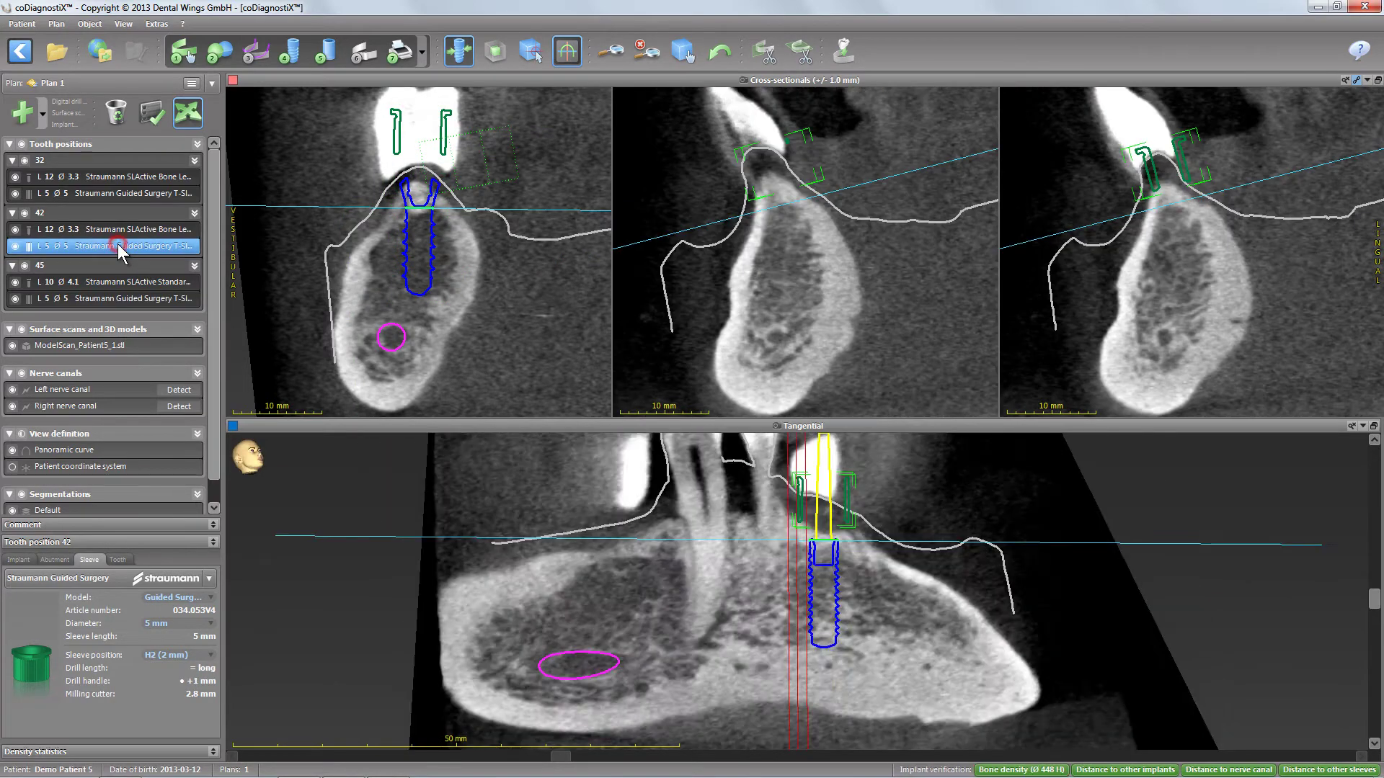
pyautogui.moveTo(802, 506); pyautogui.dragTo(801, 470)
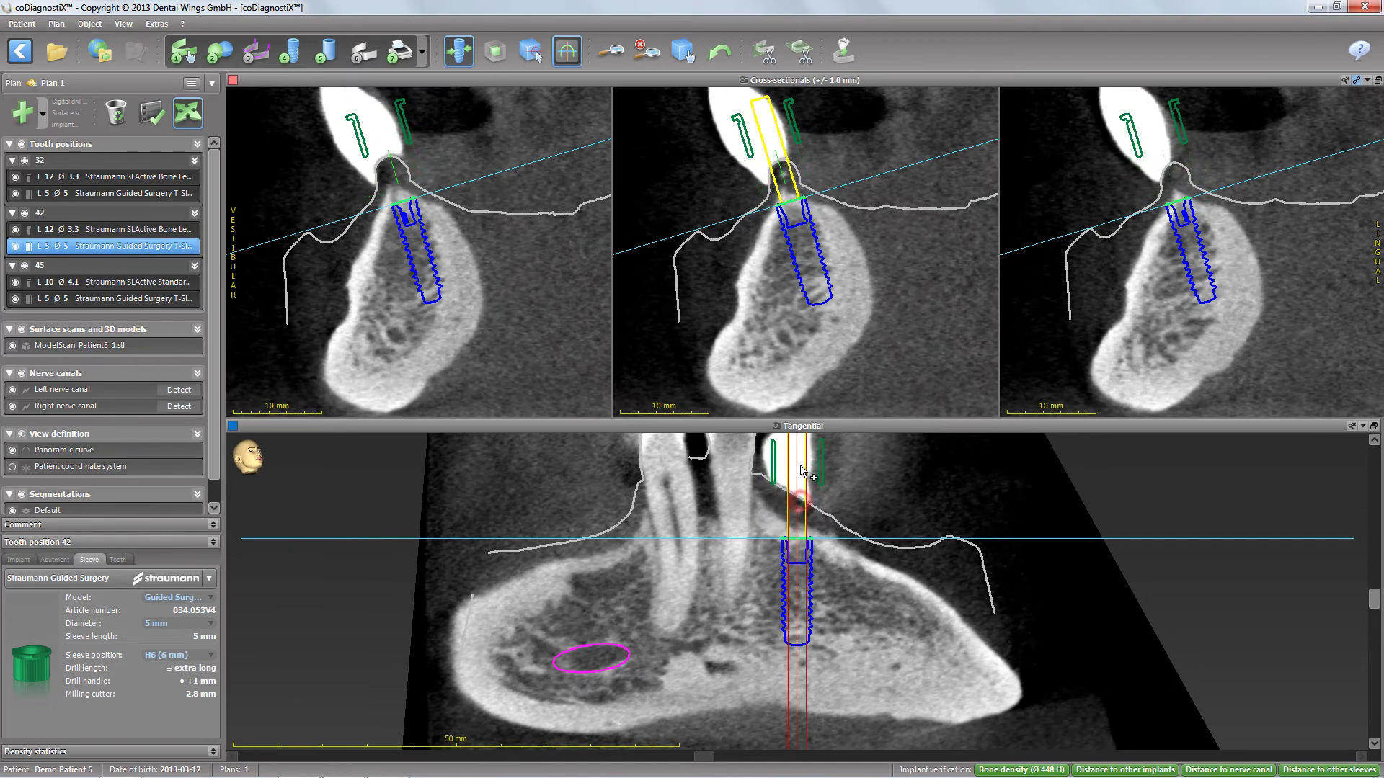
pyautogui.click(92, 191)
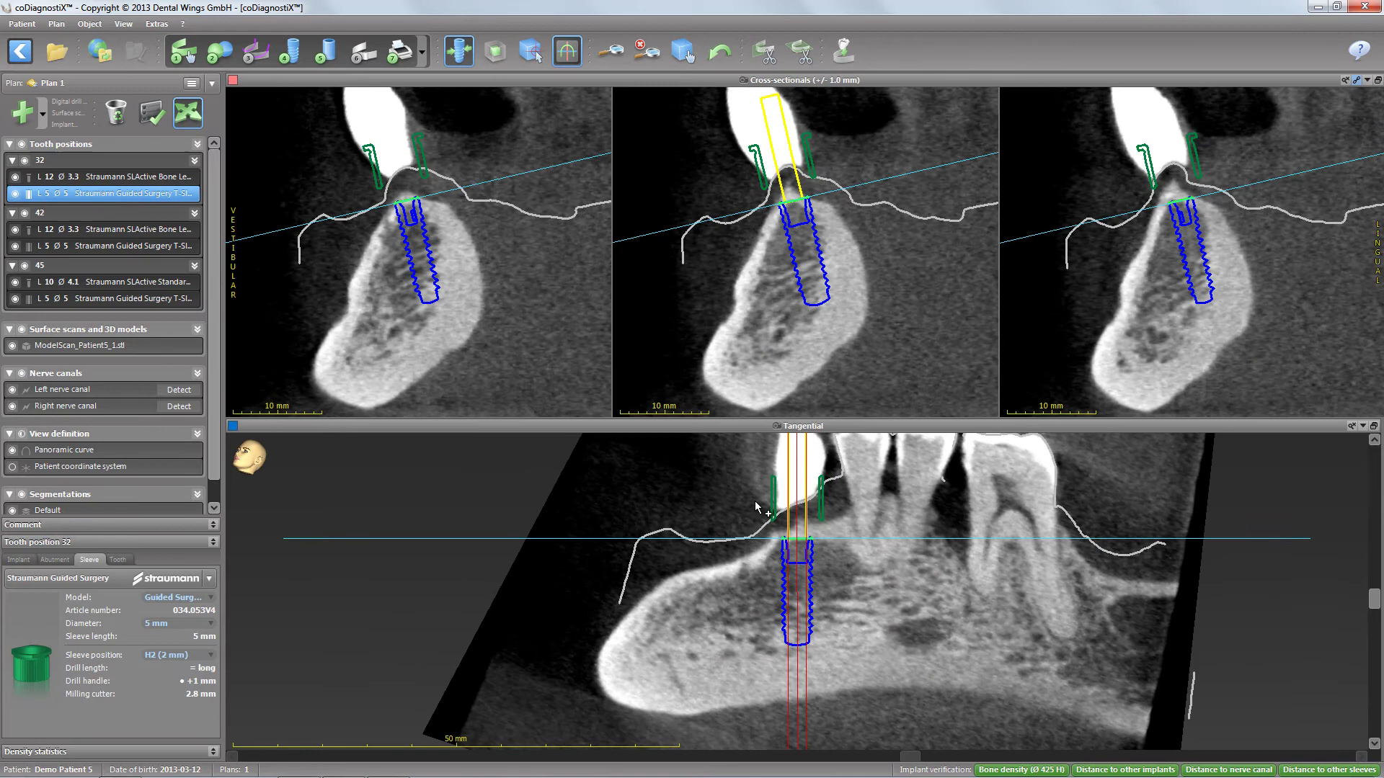
pyautogui.moveTo(796, 504); pyautogui.dragTo(798, 473)
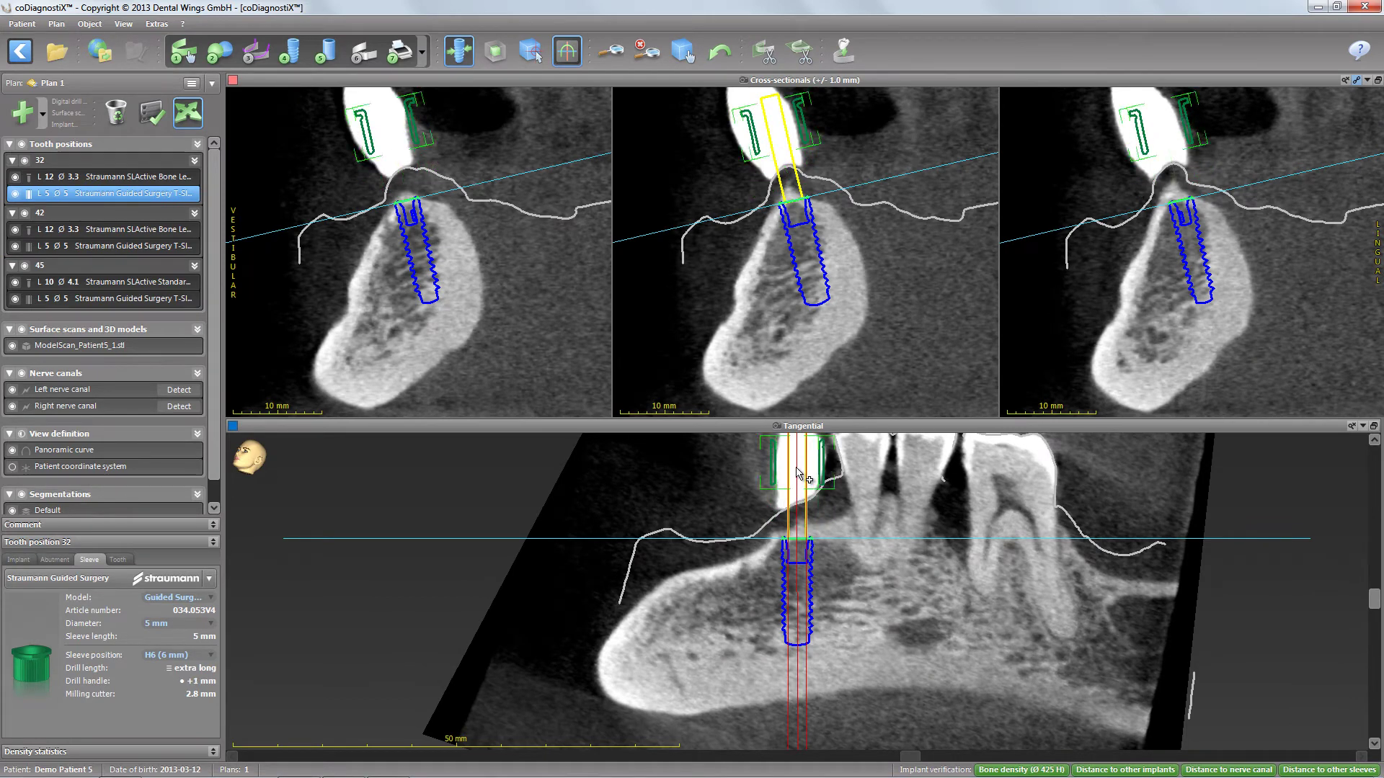
pyautogui.click(1374, 427)
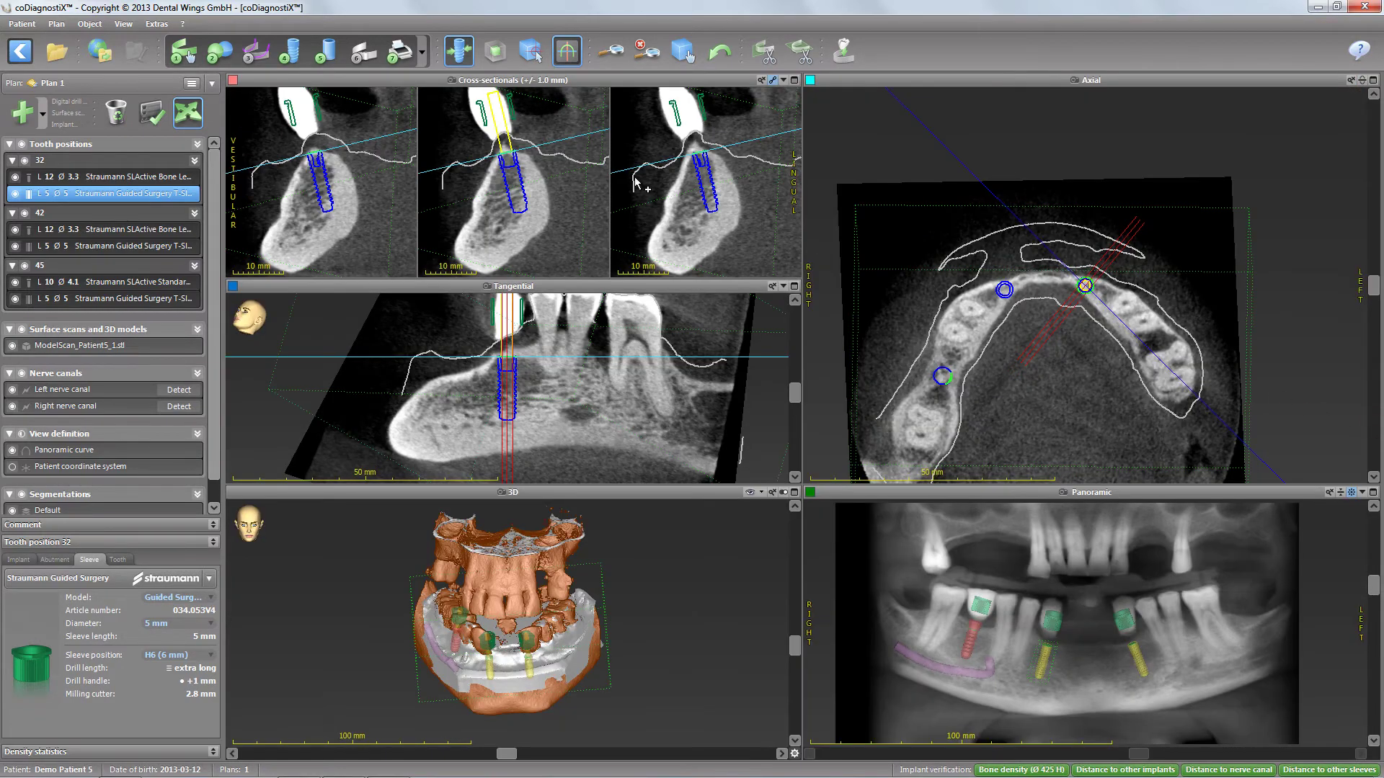
# Step: Create a new drill guide on ModelScan_Patient5_1.stl and tilt the view for insertion direction
pyautogui.click(365, 53)
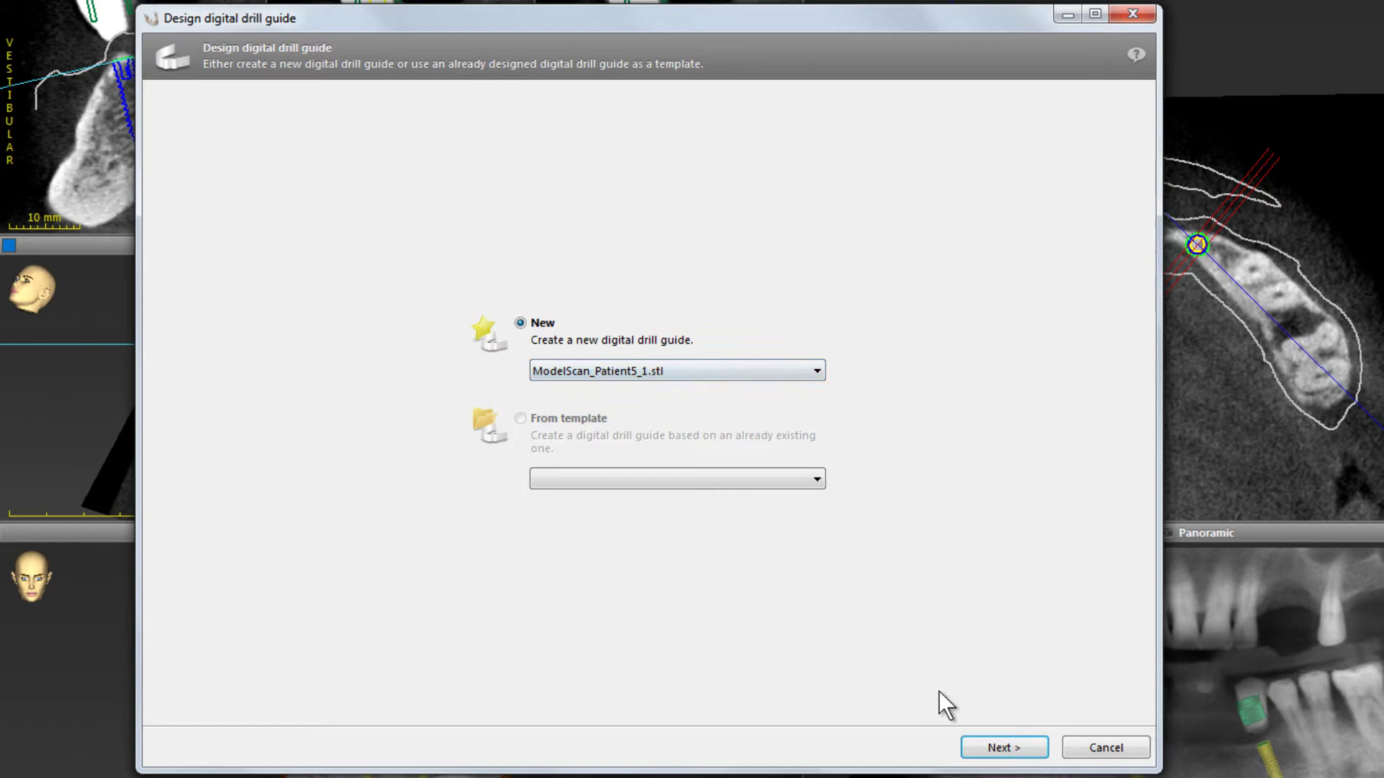
pyautogui.click(1002, 753)
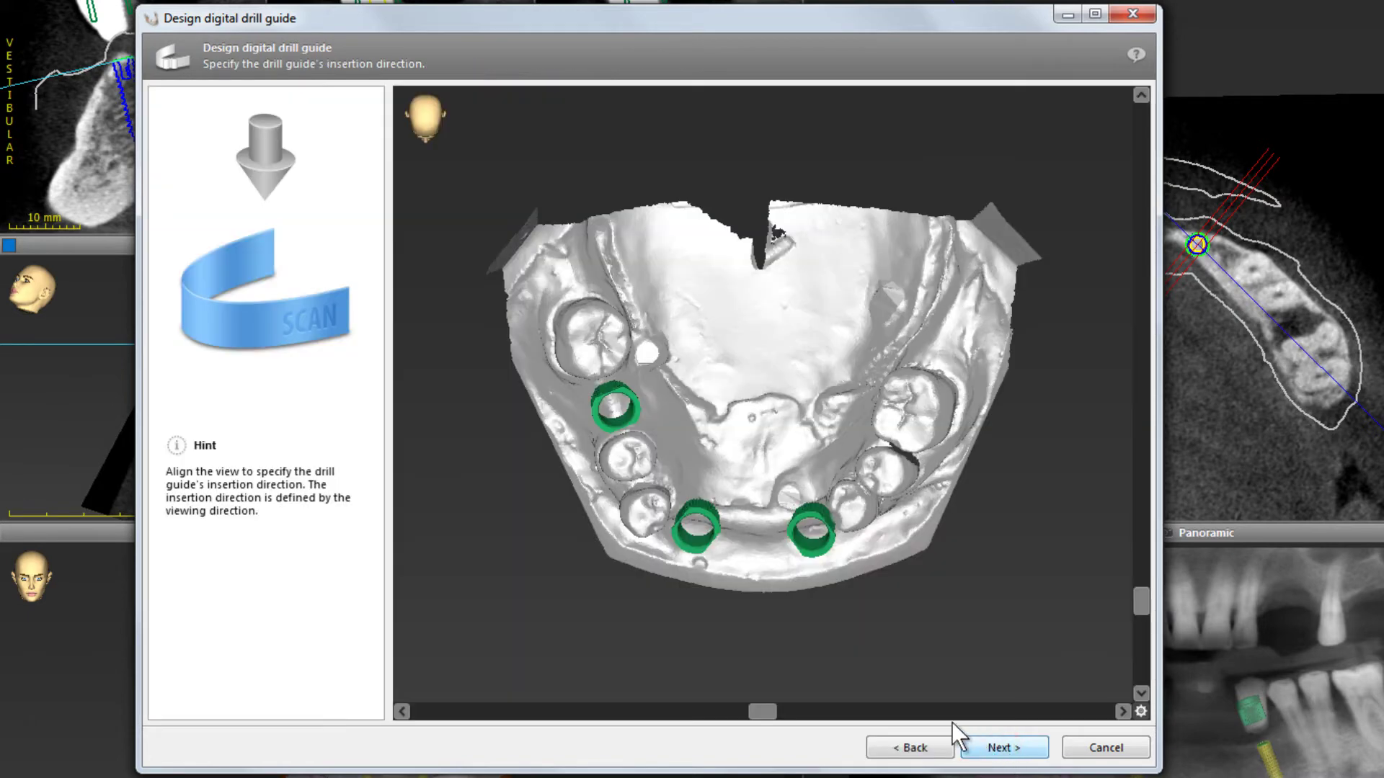
pyautogui.scroll(3, 726, 585)
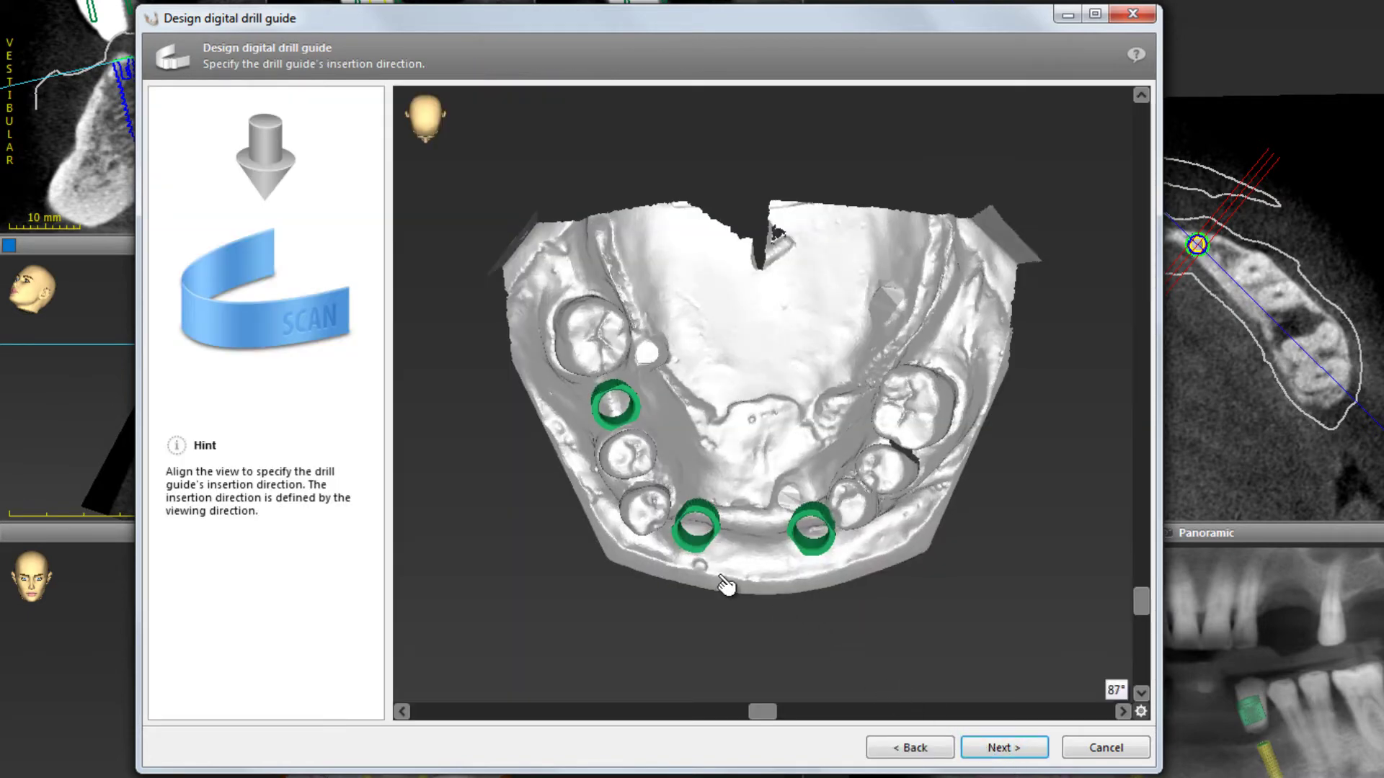
pyautogui.scroll(3, 726, 585)
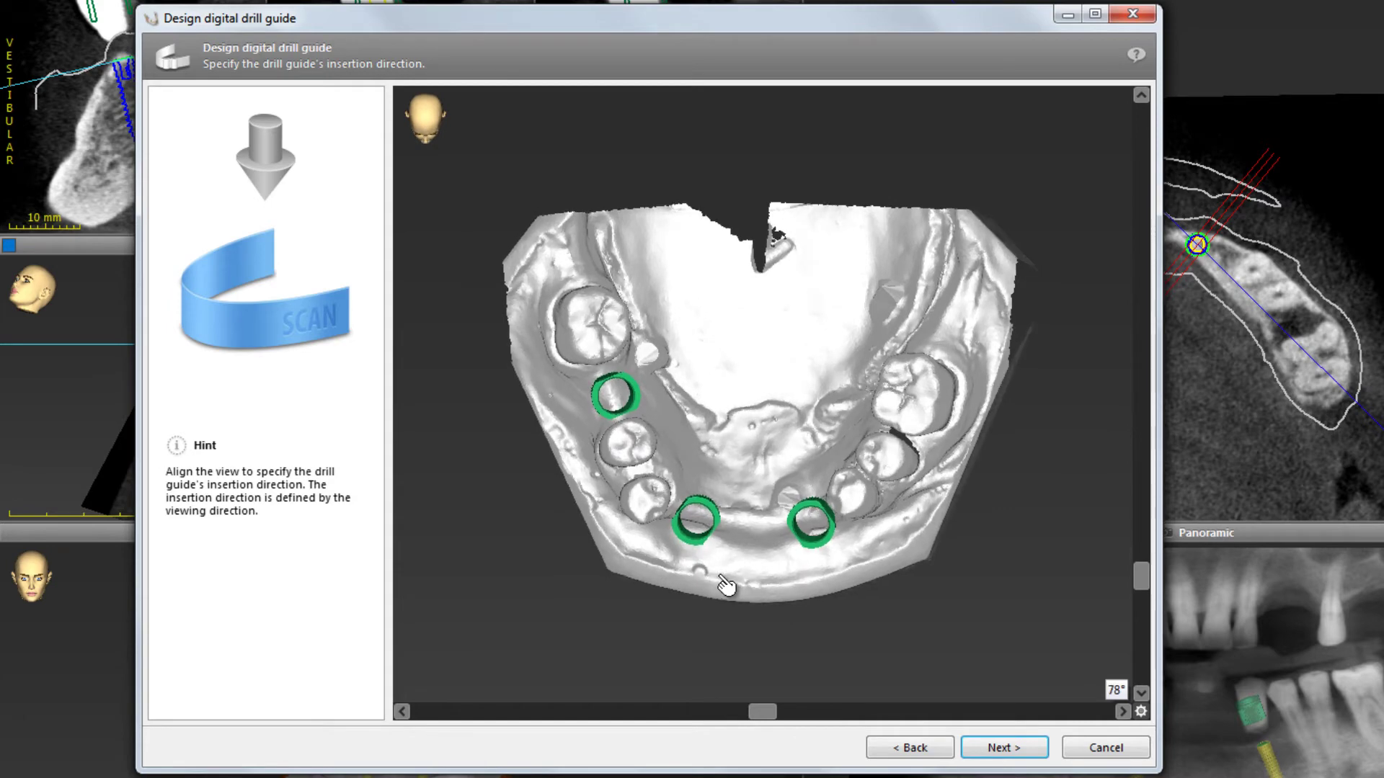
# Step: Mark teeth 46, 44, 43, 33, 34 and 35 as contact surfaces in the dental chart
pyautogui.click(1003, 745)
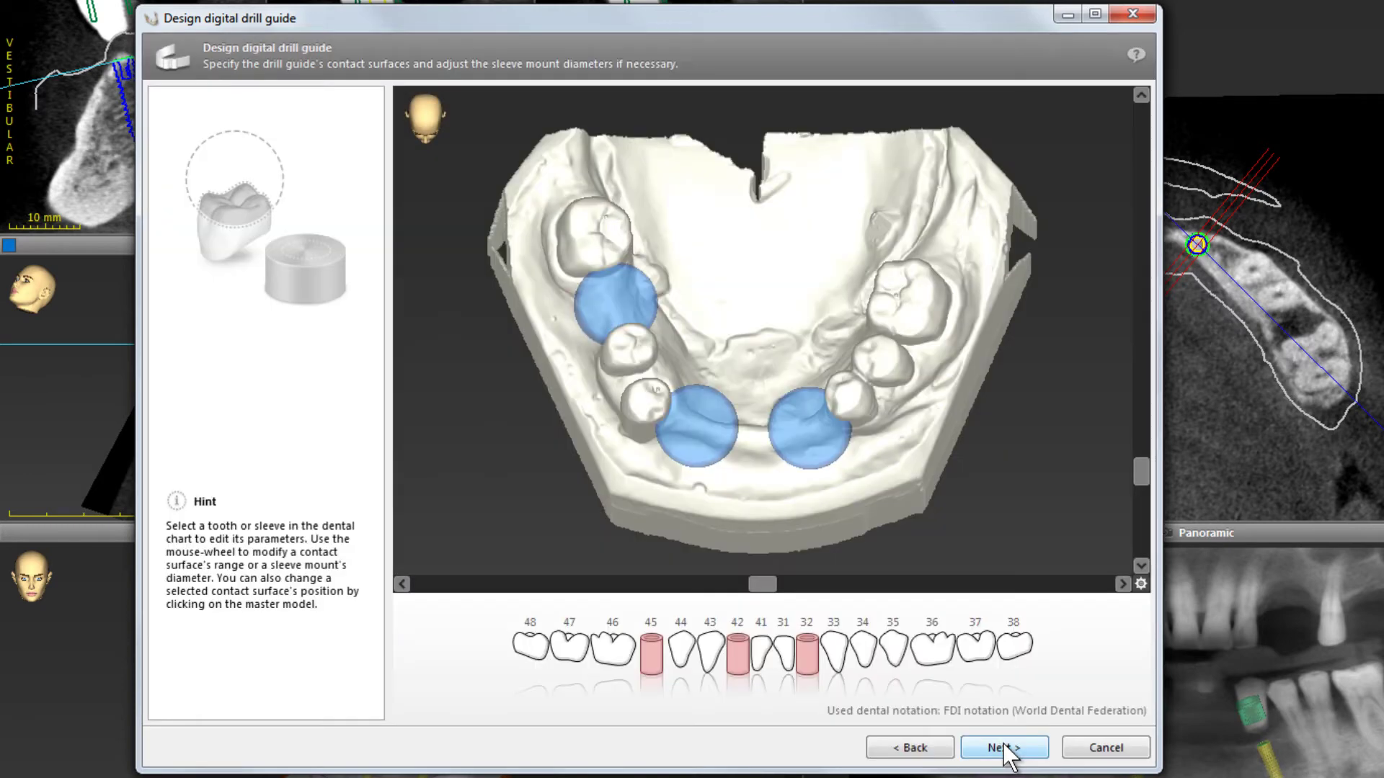
pyautogui.click(614, 649)
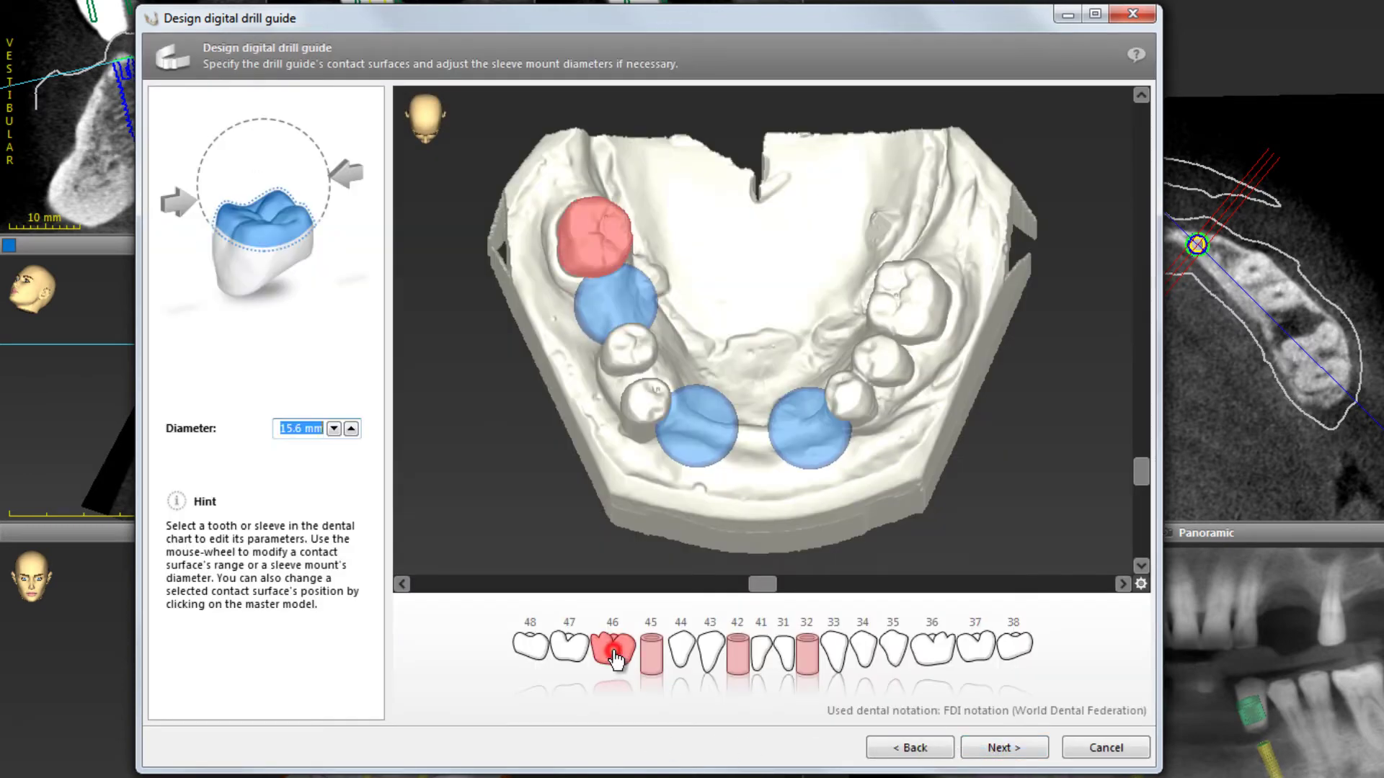
pyautogui.click(681, 649)
pyautogui.click(711, 650)
pyautogui.click(834, 650)
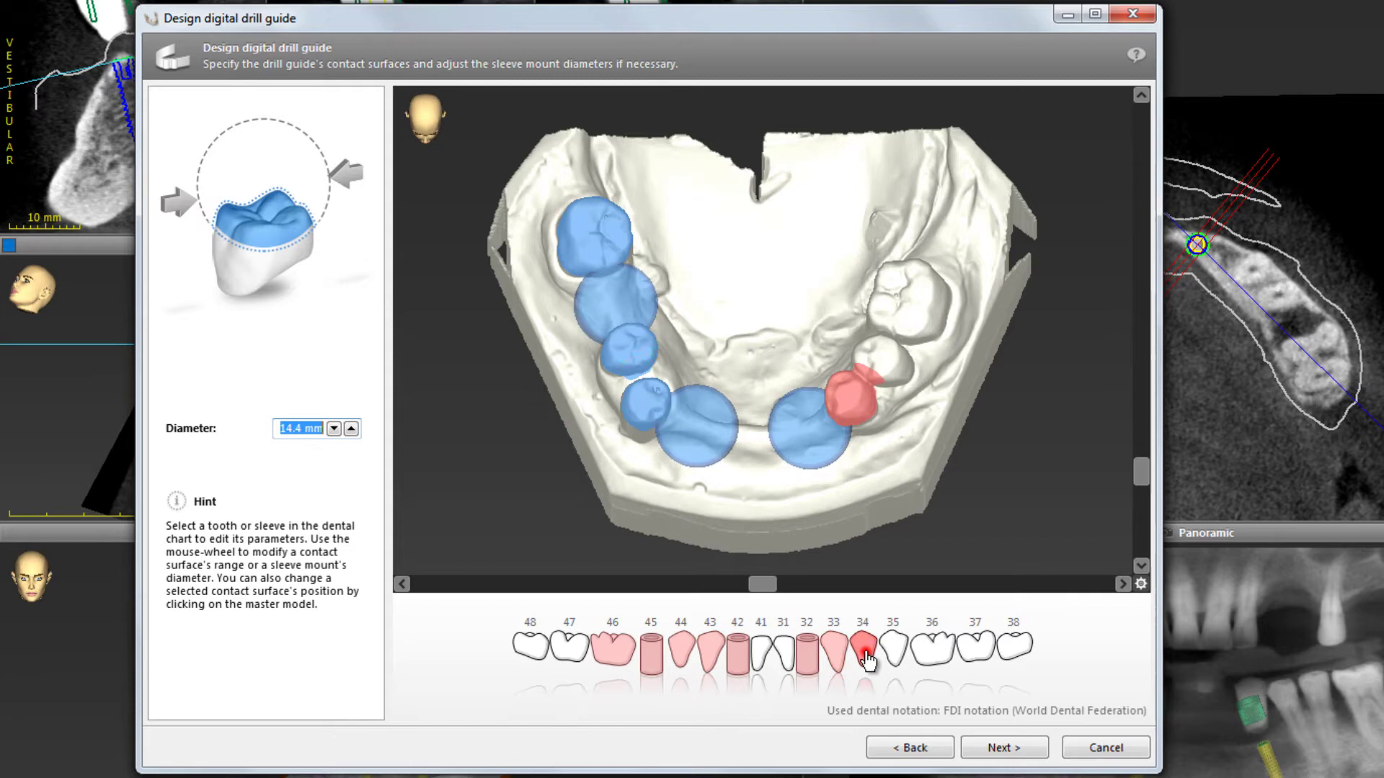
pyautogui.click(864, 649)
pyautogui.click(897, 649)
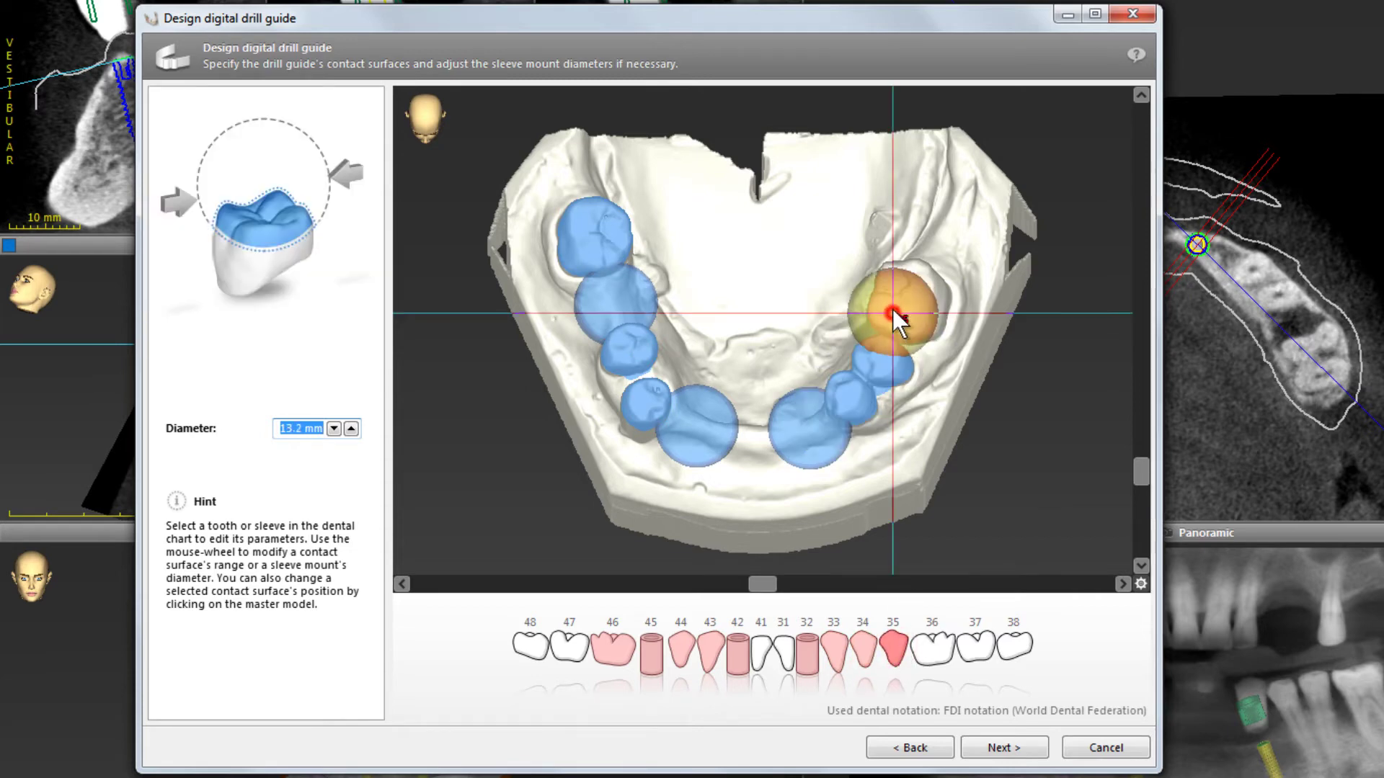
# Step: Adjust the contact surfaces of teeth 33, 43, 44 and 46 on the model from an oblique view
pyautogui.click(837, 404)
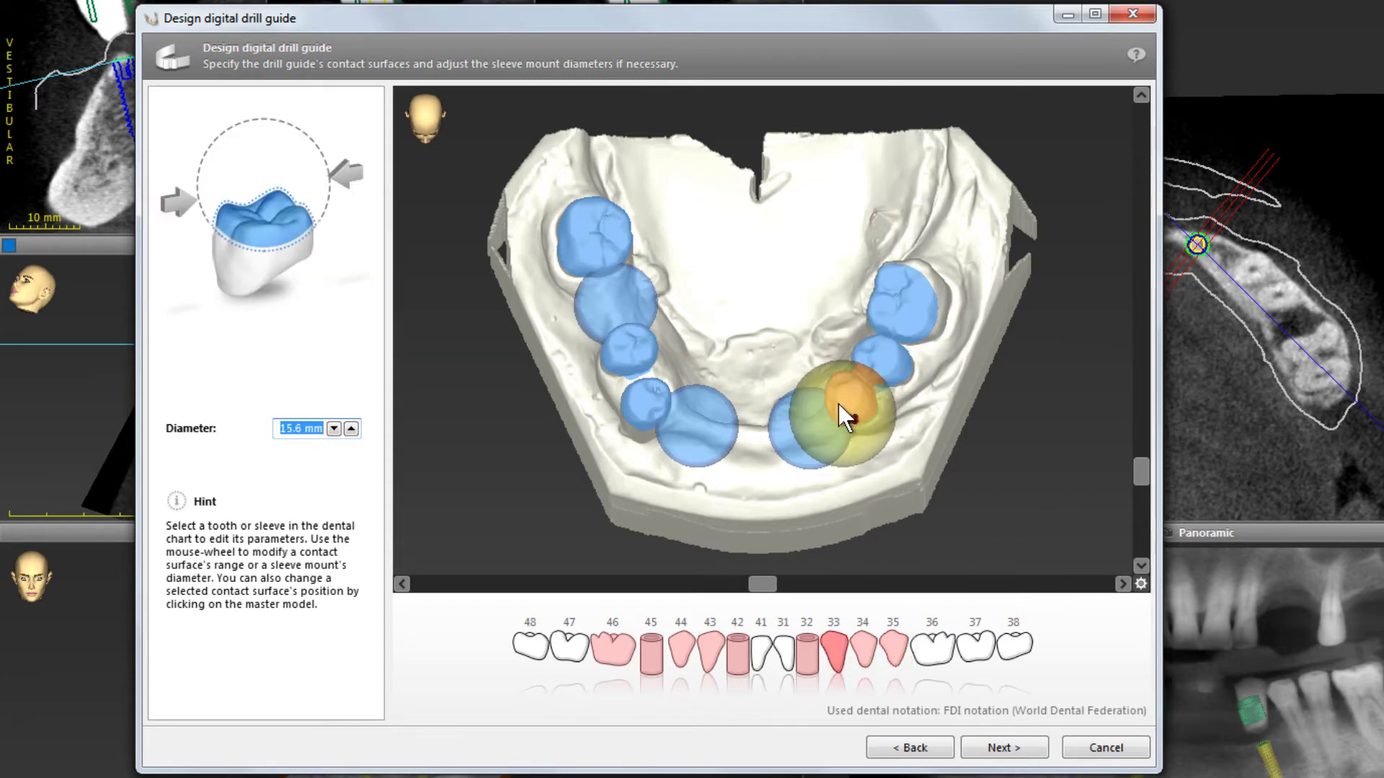
pyautogui.click(645, 408)
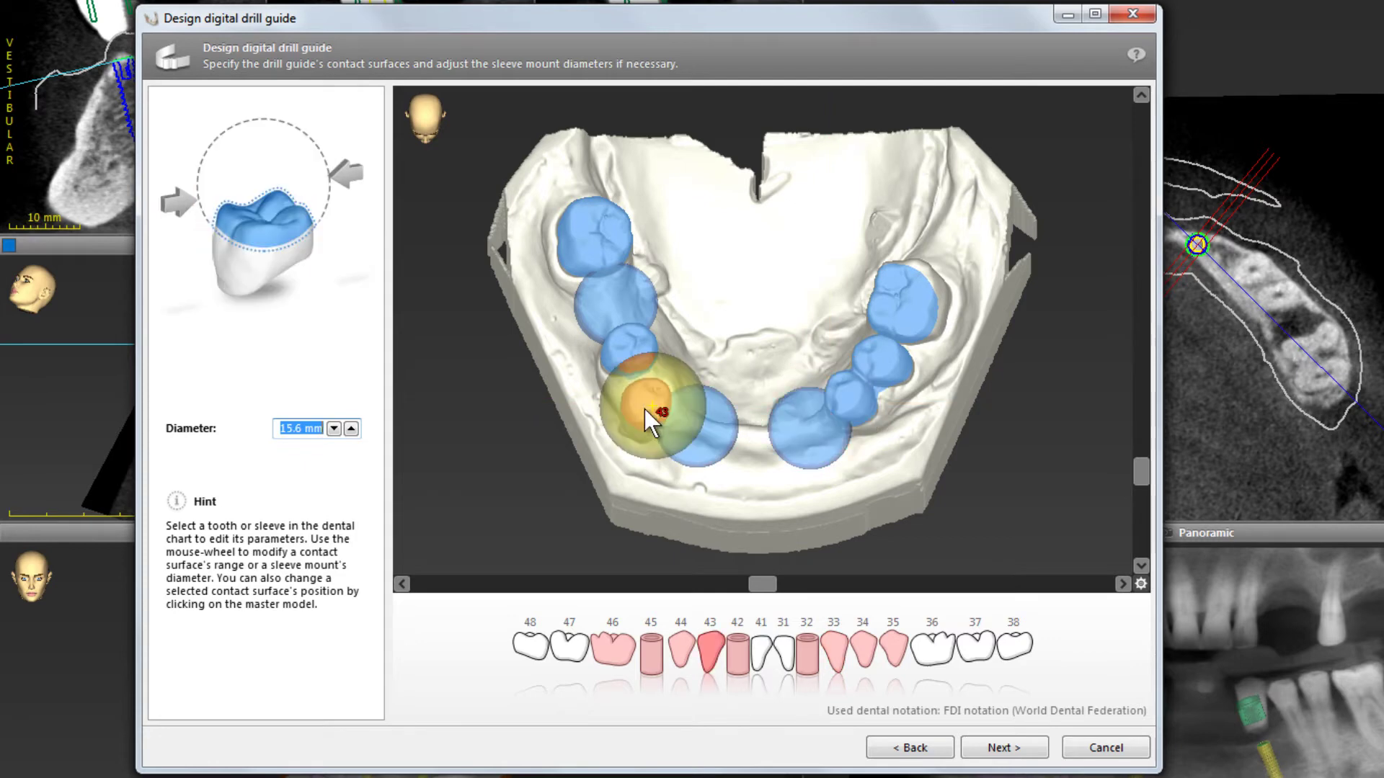
pyautogui.click(632, 348)
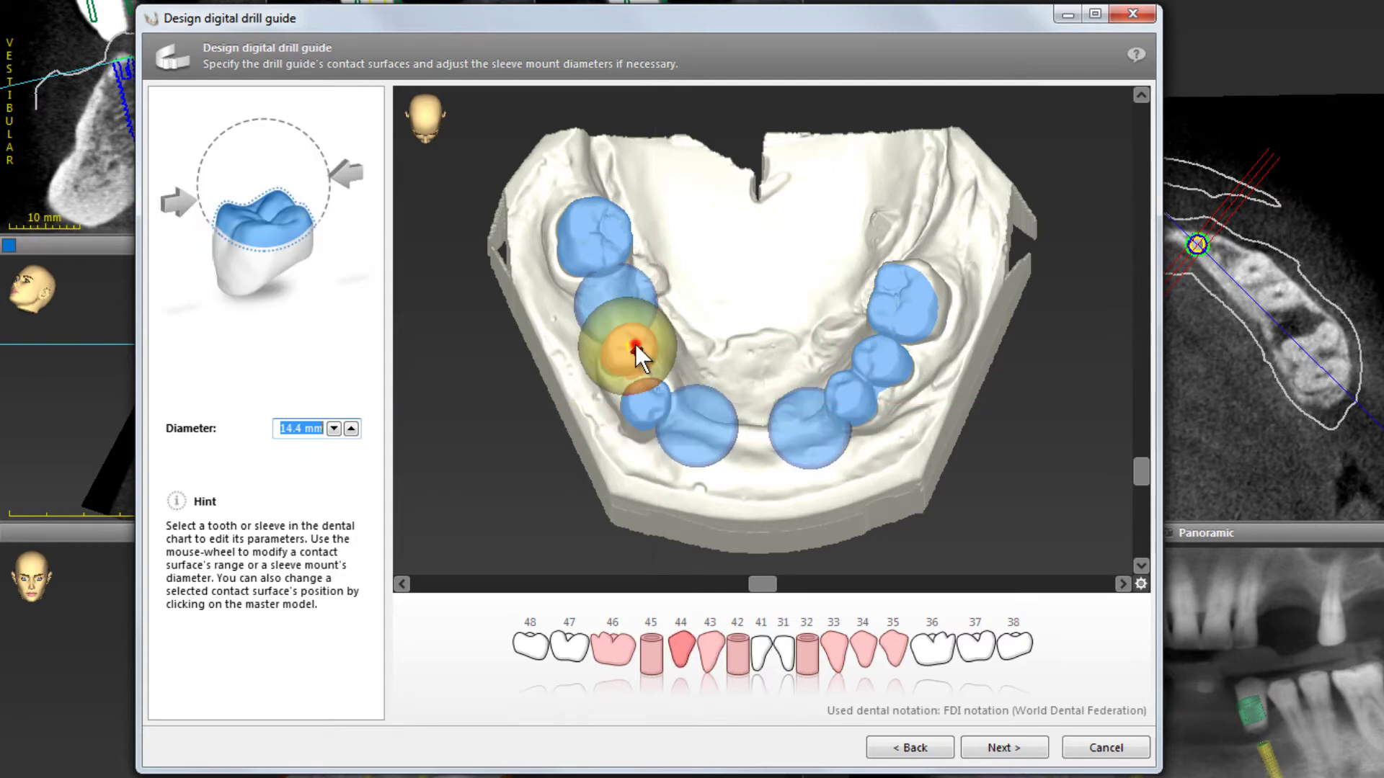
pyautogui.click(612, 278)
pyautogui.click(593, 241)
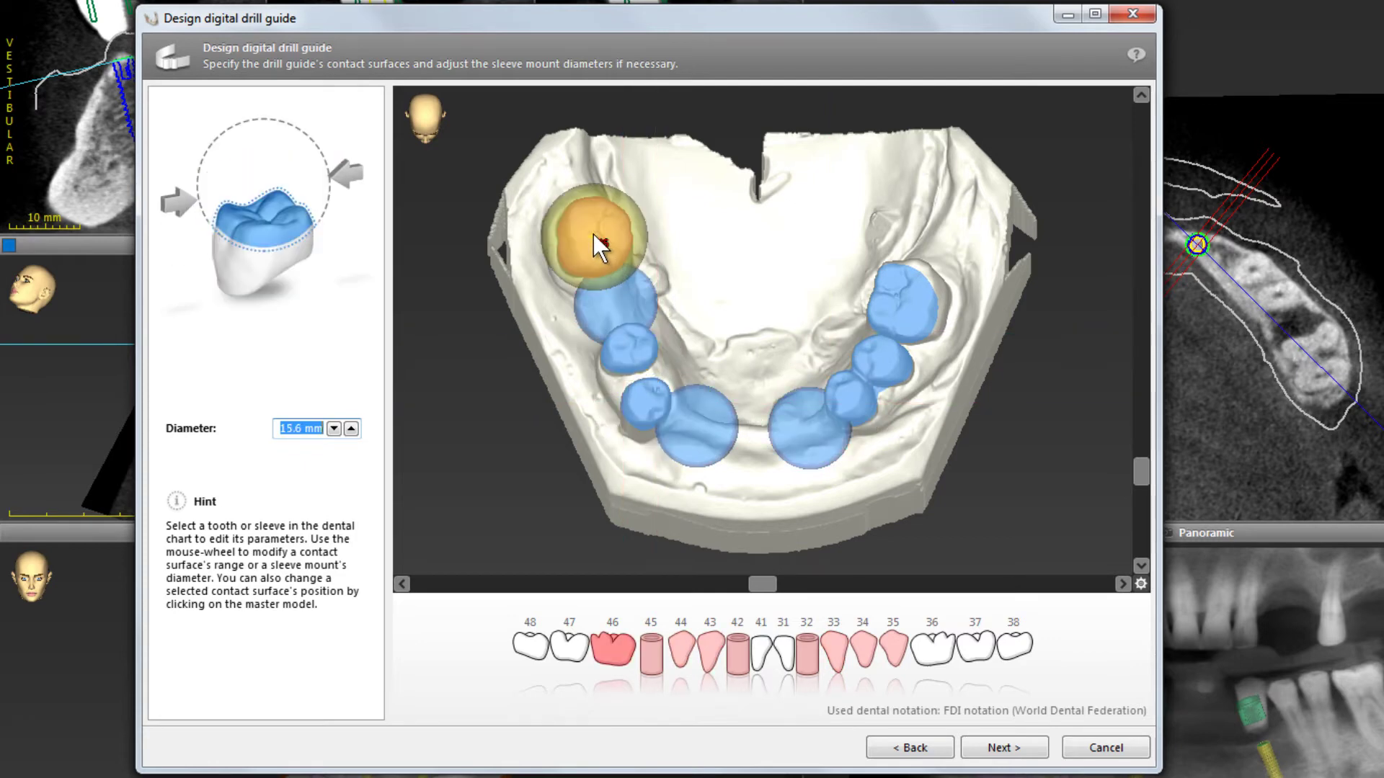
pyautogui.moveTo(633, 348); pyautogui.dragTo(626, 301)
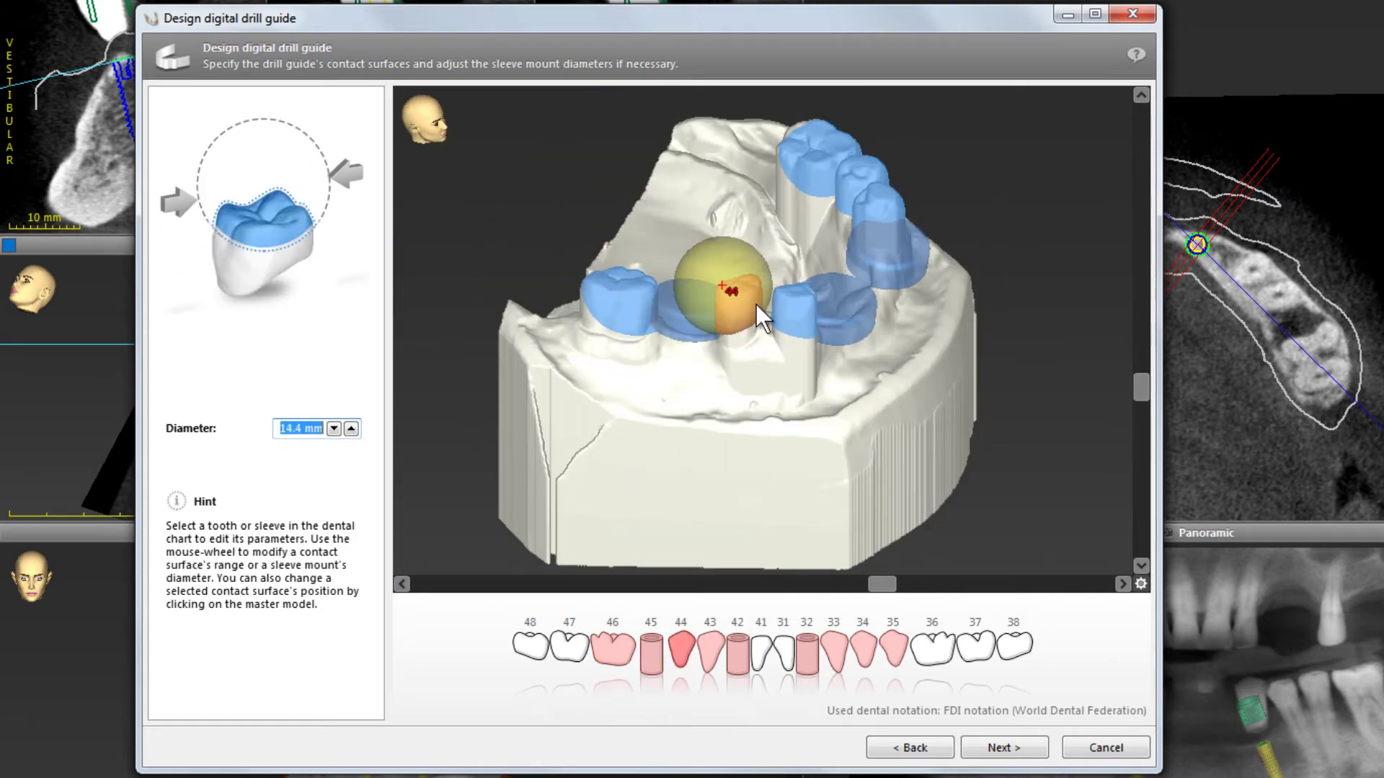
pyautogui.scroll(5, 741, 293)
pyautogui.click(793, 304)
pyautogui.moveTo(811, 347); pyautogui.dragTo(716, 361)
# Step: Refine the contact surfaces on teeth 43, 34, 35 and 33 from a top view
pyautogui.click(686, 240)
pyautogui.scroll(2, 686, 240)
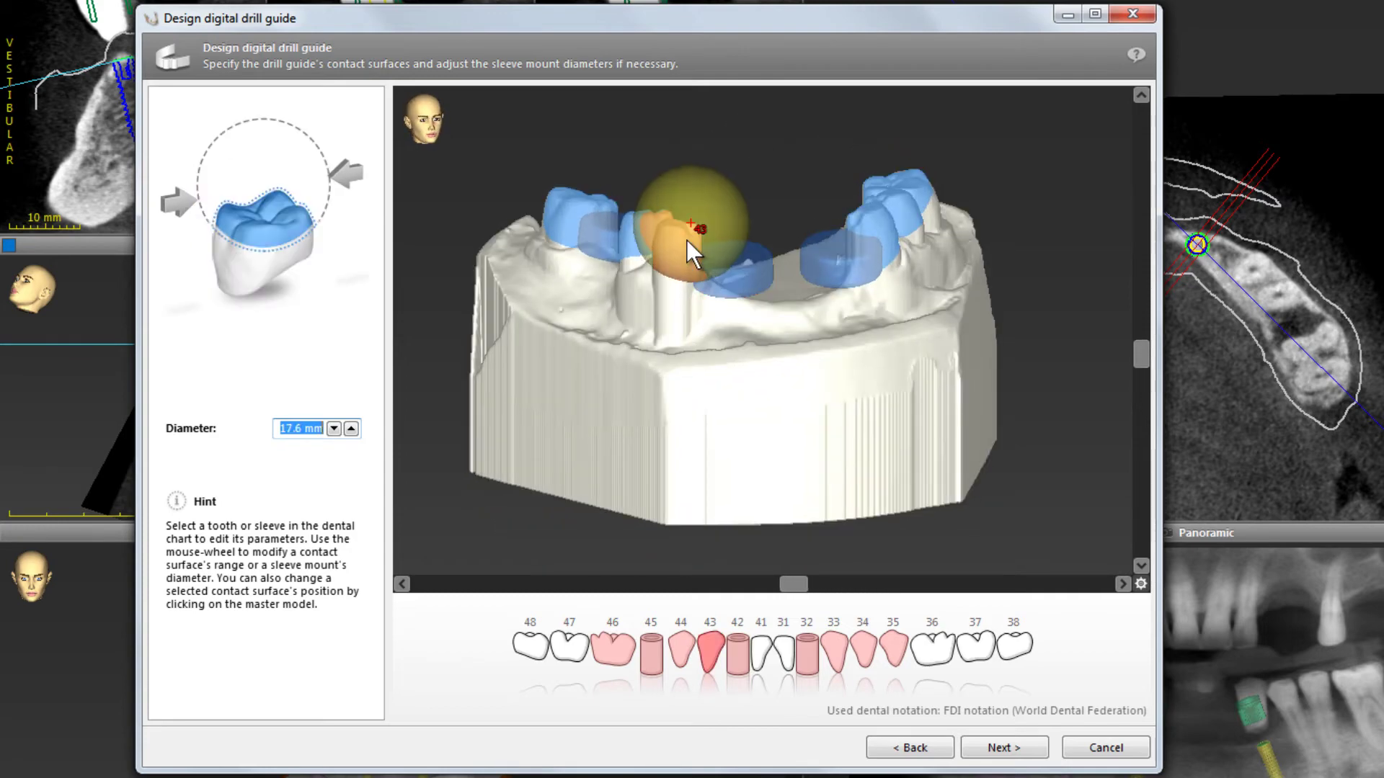
pyautogui.moveTo(686, 240); pyautogui.dragTo(711, 340)
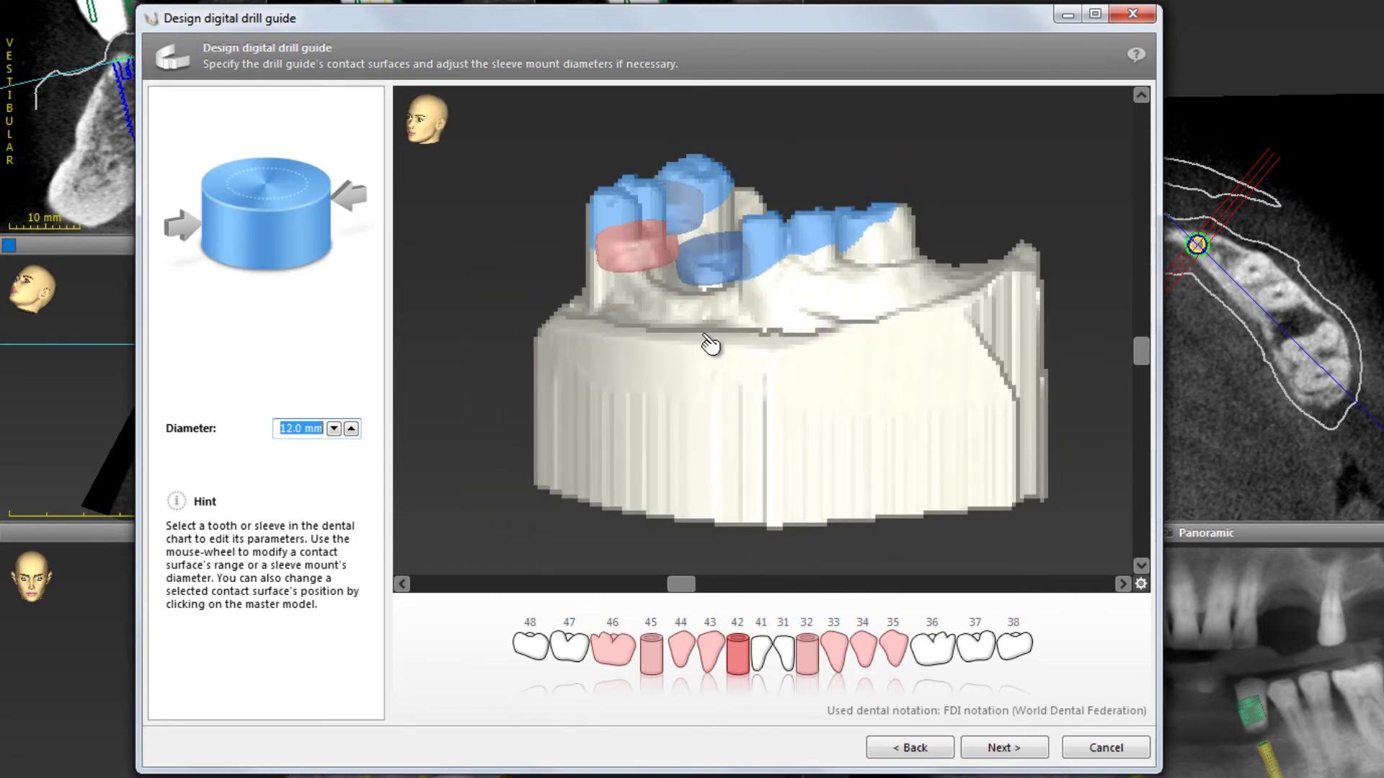
pyautogui.click(779, 186)
pyautogui.scroll(1, 778, 188)
pyautogui.click(862, 206)
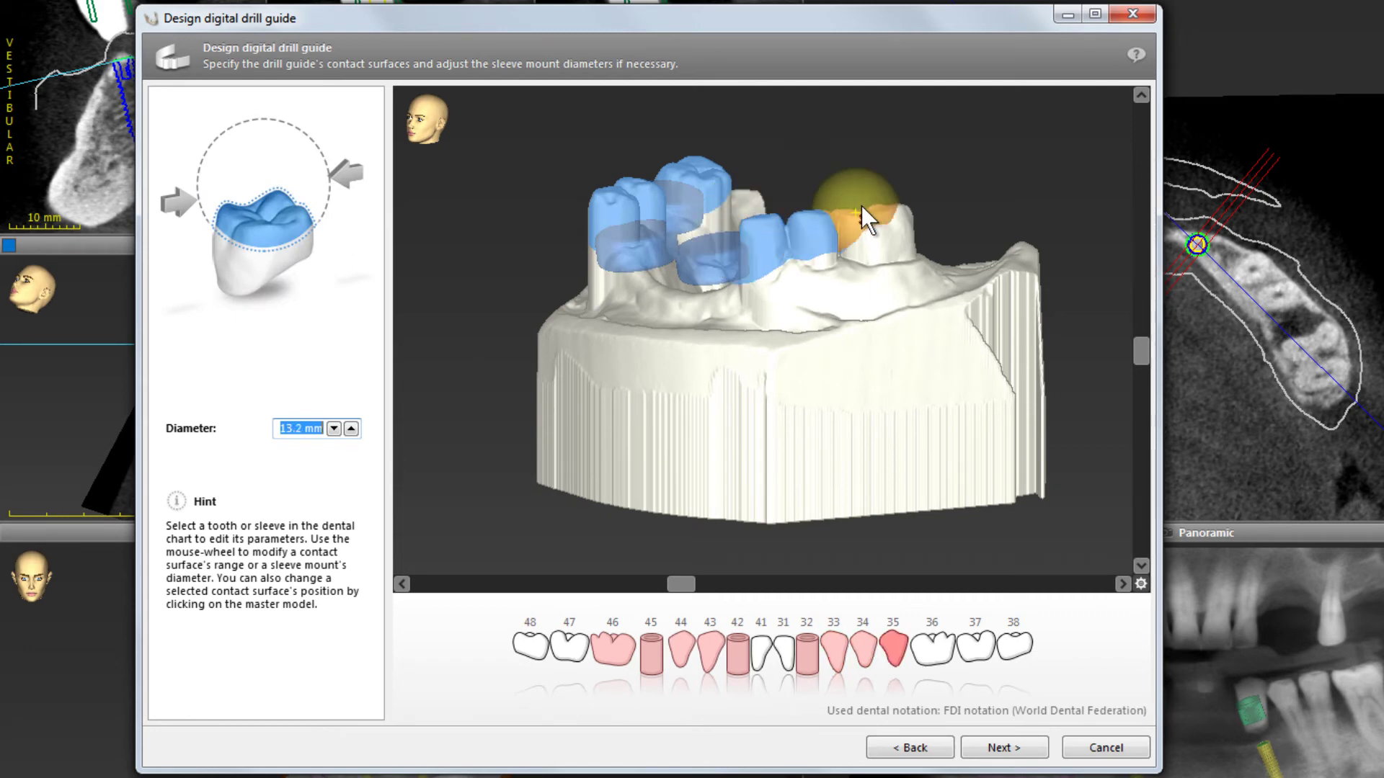
pyautogui.click(744, 262)
pyautogui.click(743, 263)
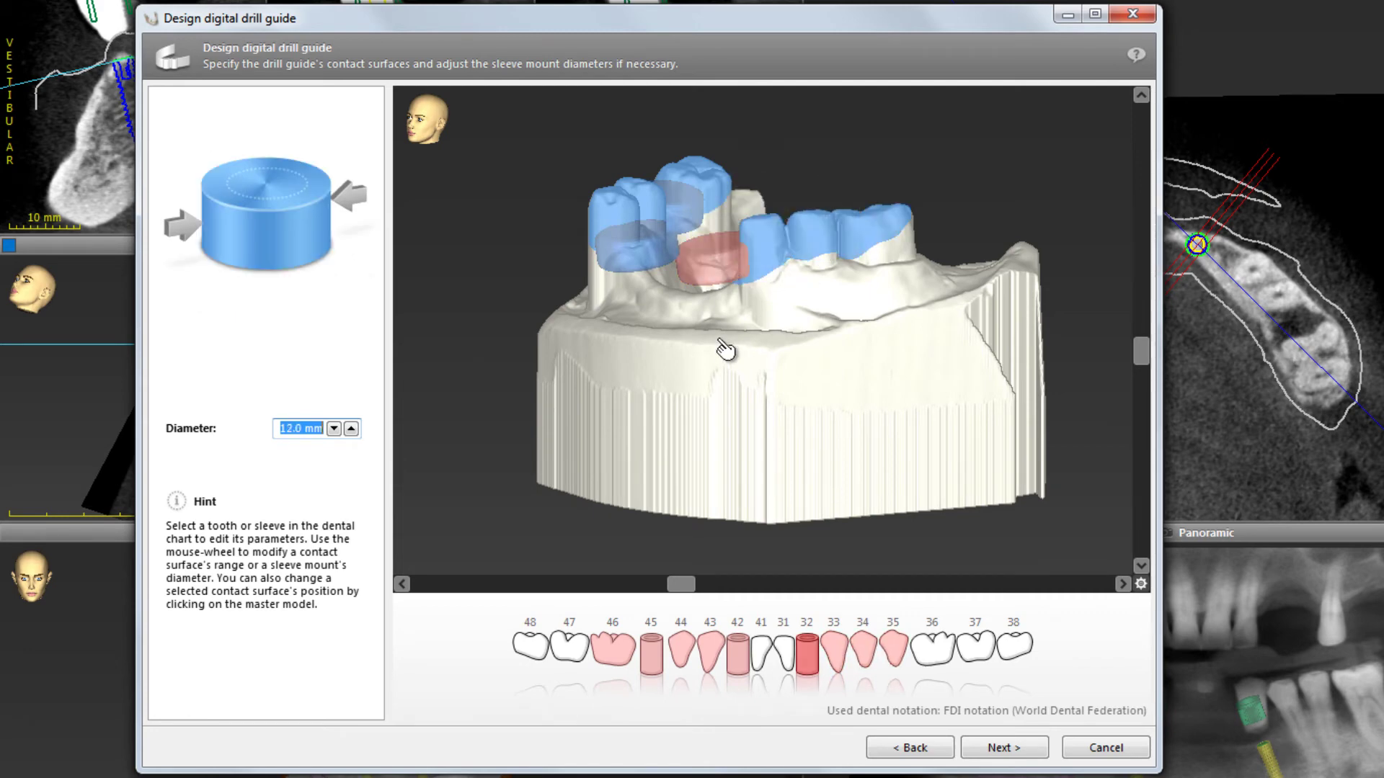
pyautogui.moveTo(729, 346); pyautogui.dragTo(905, 448)
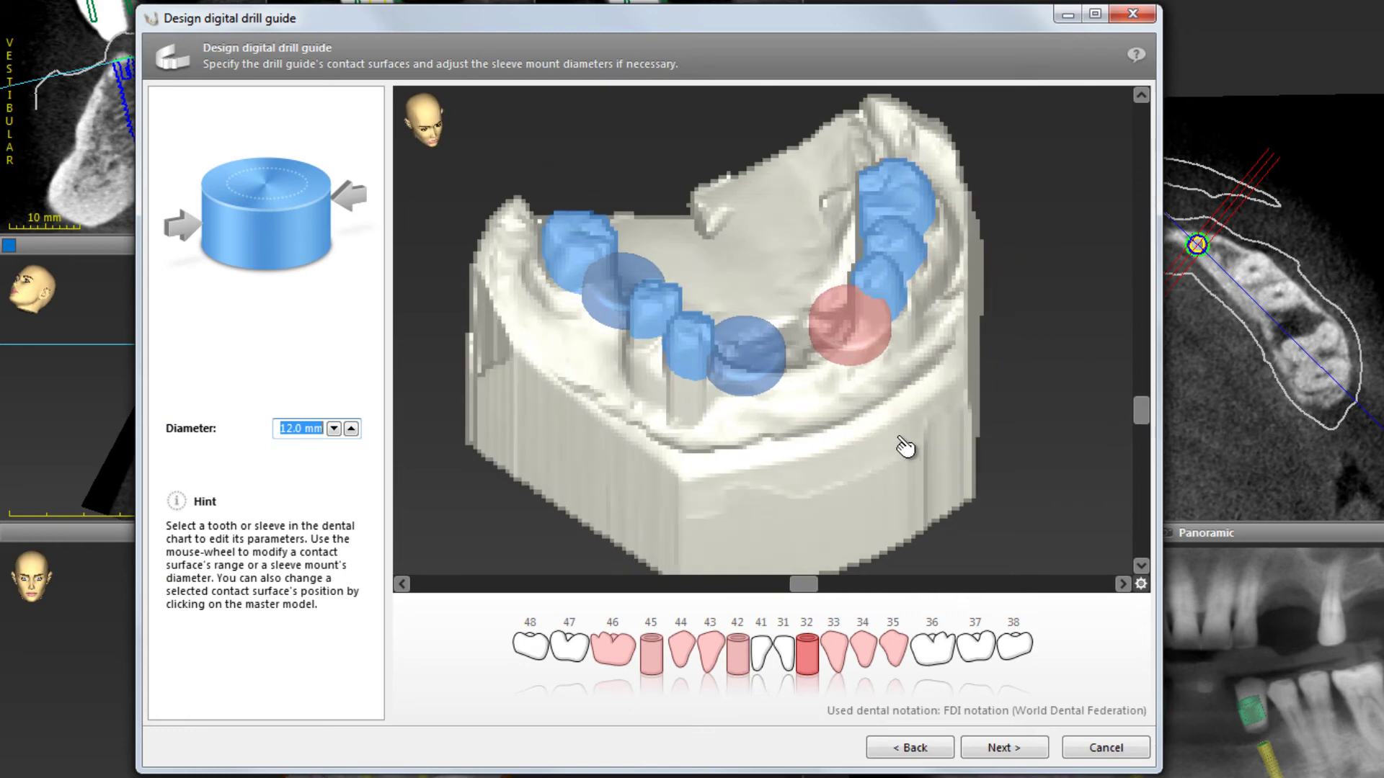
pyautogui.click(999, 752)
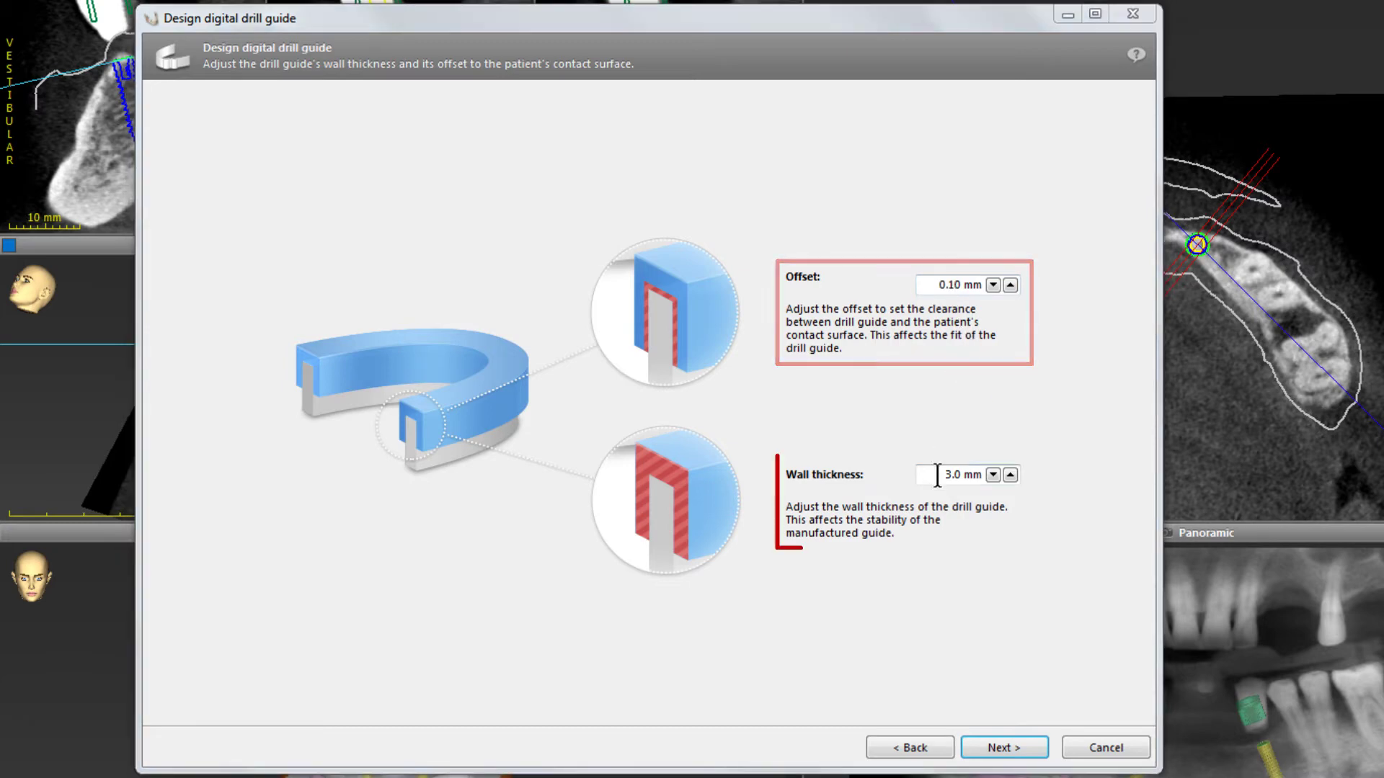
# Step: Build the drill guide with 0.10 mm offset and 3.0 mm wall thickness
pyautogui.click(1005, 742)
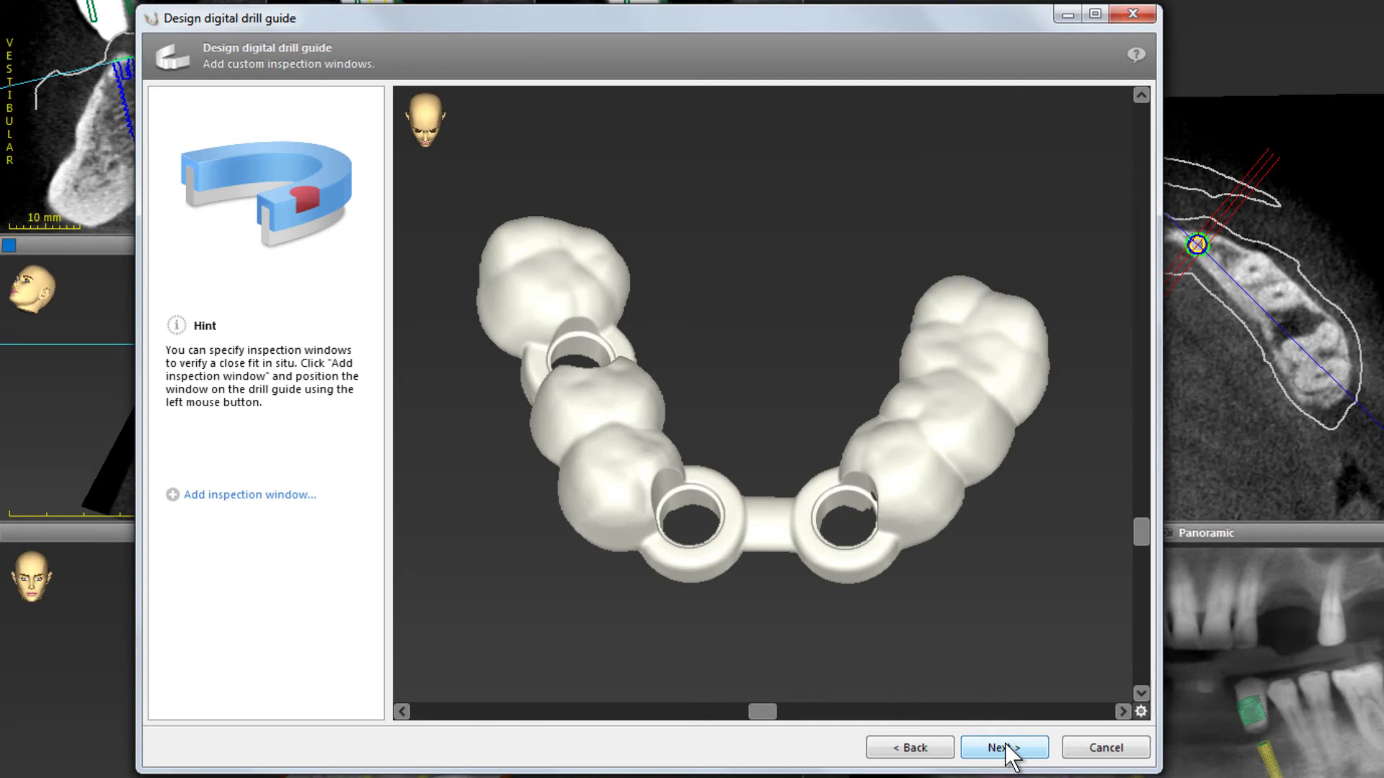
# Step: Cut an 8.0 mm inspection window on the left front tooth
pyautogui.click(221, 495)
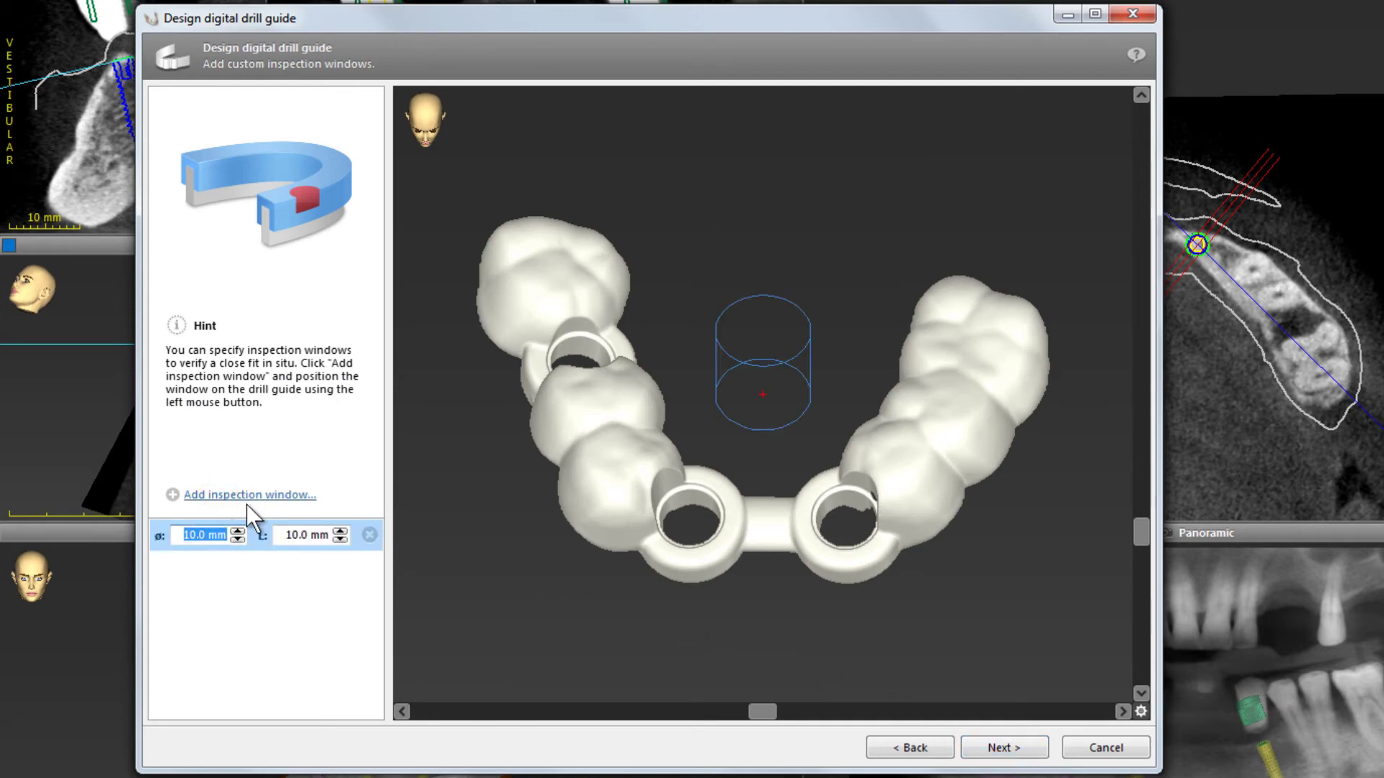
pyautogui.moveTo(764, 395); pyautogui.dragTo(641, 537)
pyautogui.press('Down')
pyautogui.press('Down')
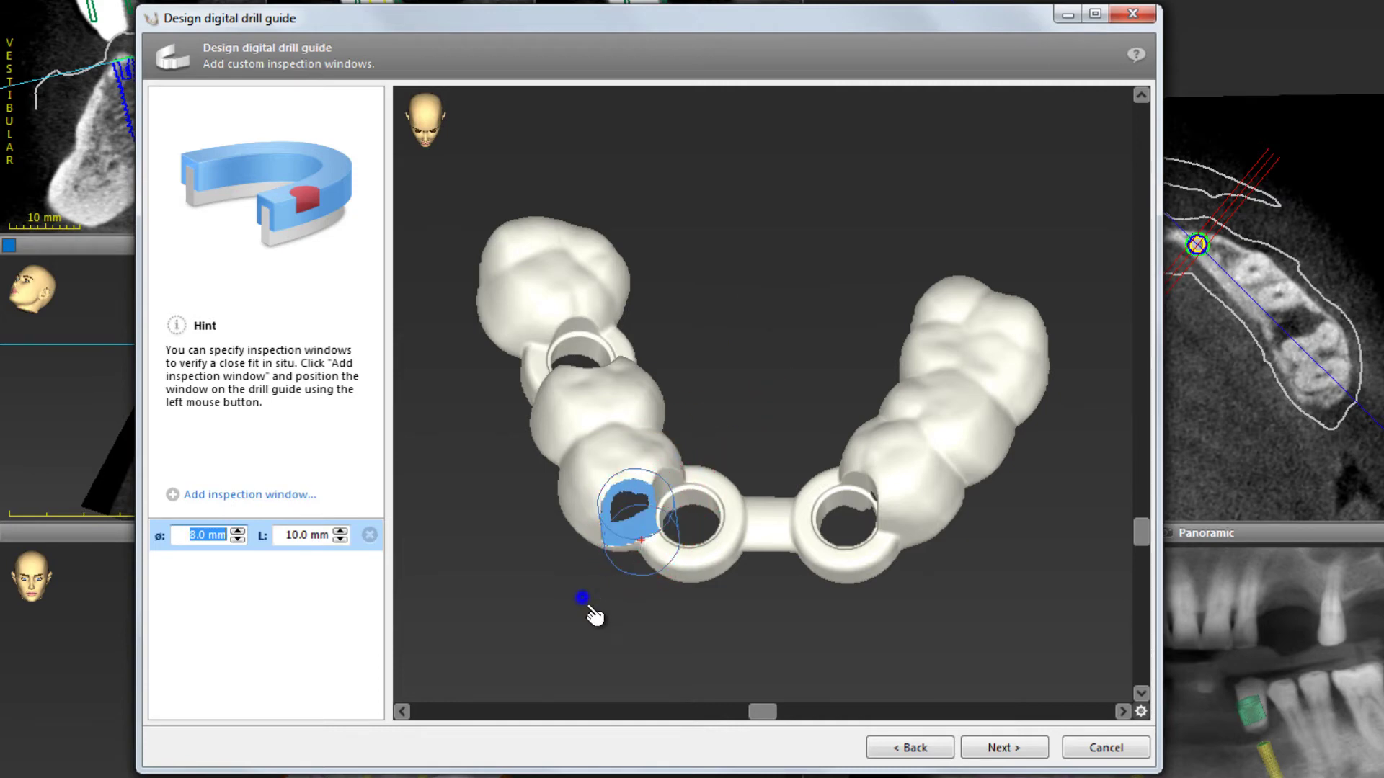
pyautogui.moveTo(587, 608); pyautogui.dragTo(432, 546)
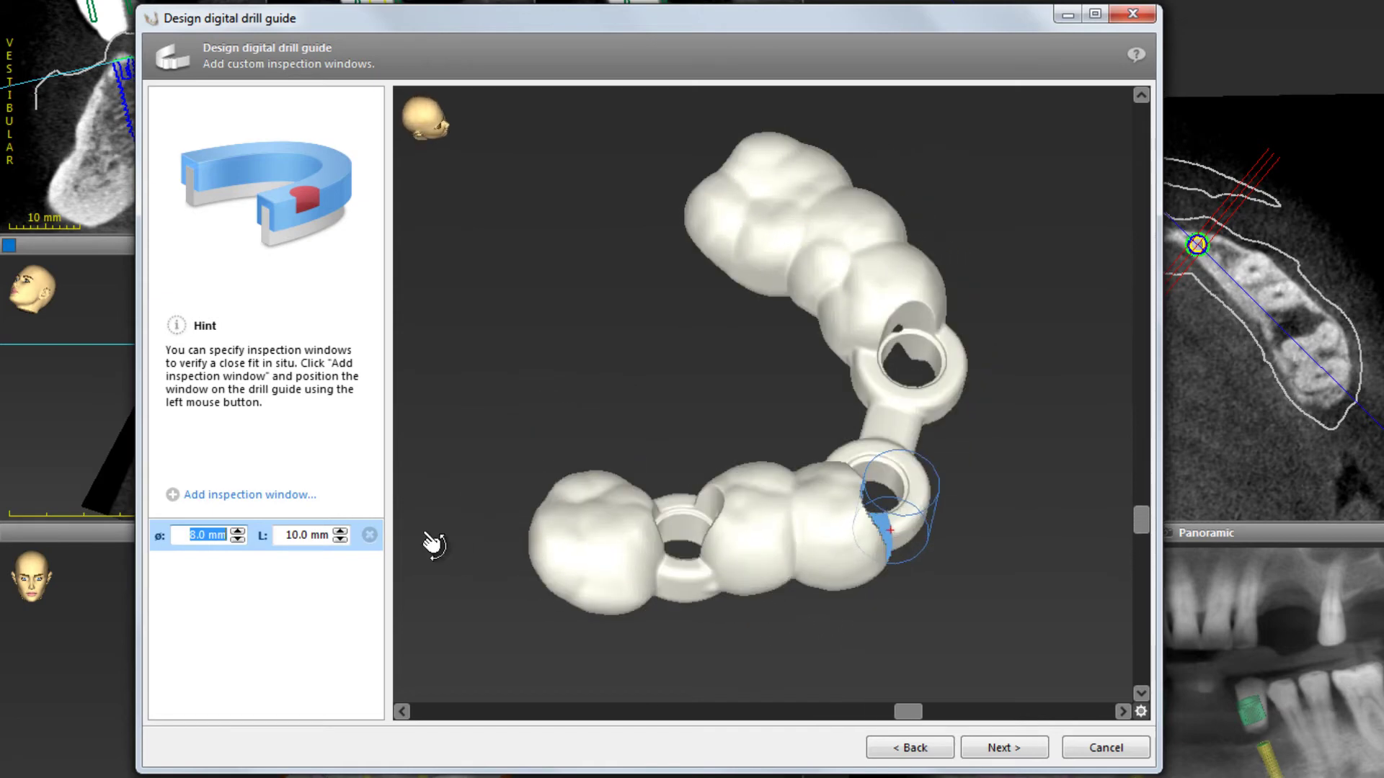
# Step: Cut a second 7.0 mm inspection window on the left front tooth
pyautogui.click(288, 496)
pyautogui.moveTo(772, 393)
pyautogui.mouseDown()
pyautogui.moveTo(713, 524)
pyautogui.moveTo(713, 569)
pyautogui.mouseUp()
pyautogui.press('Down')
pyautogui.press('Down')
pyautogui.press('Down')
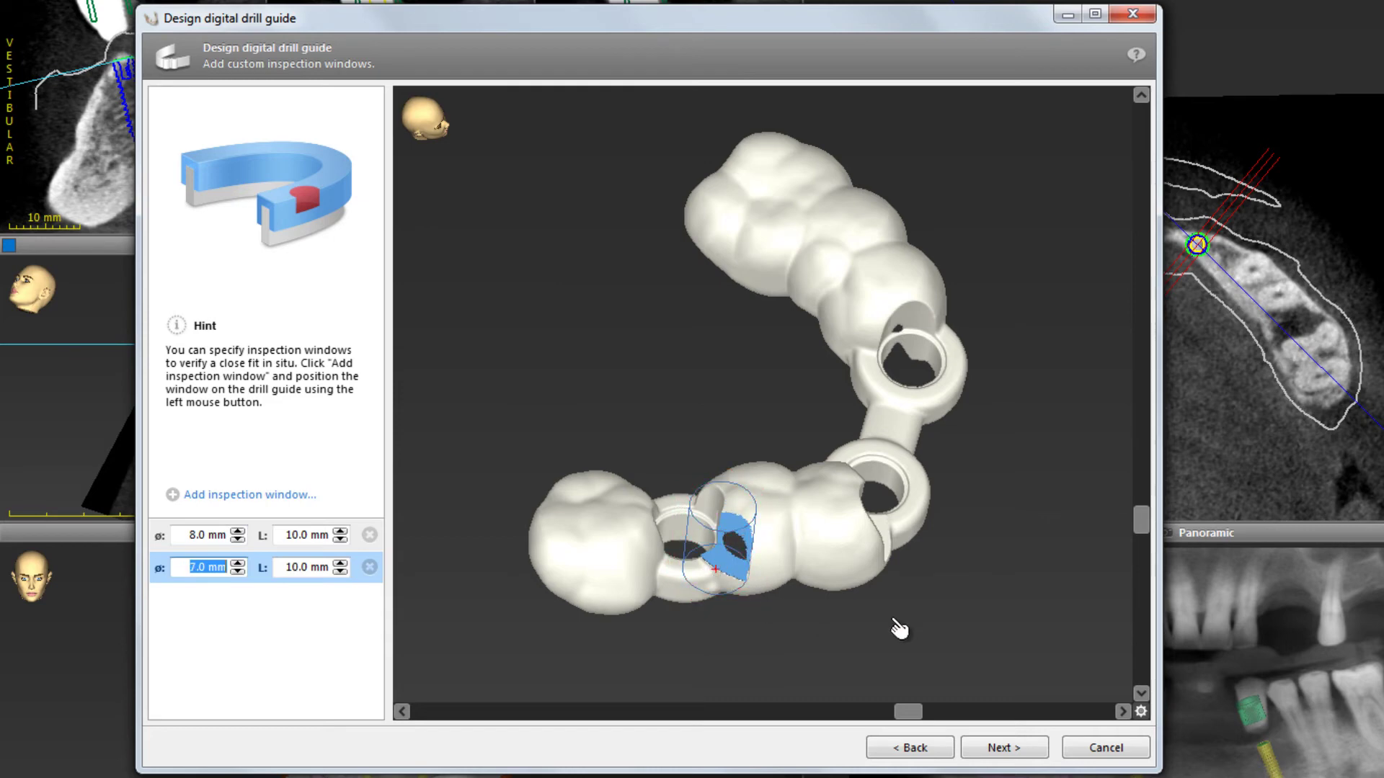
pyautogui.moveTo(881, 629); pyautogui.dragTo(371, 531)
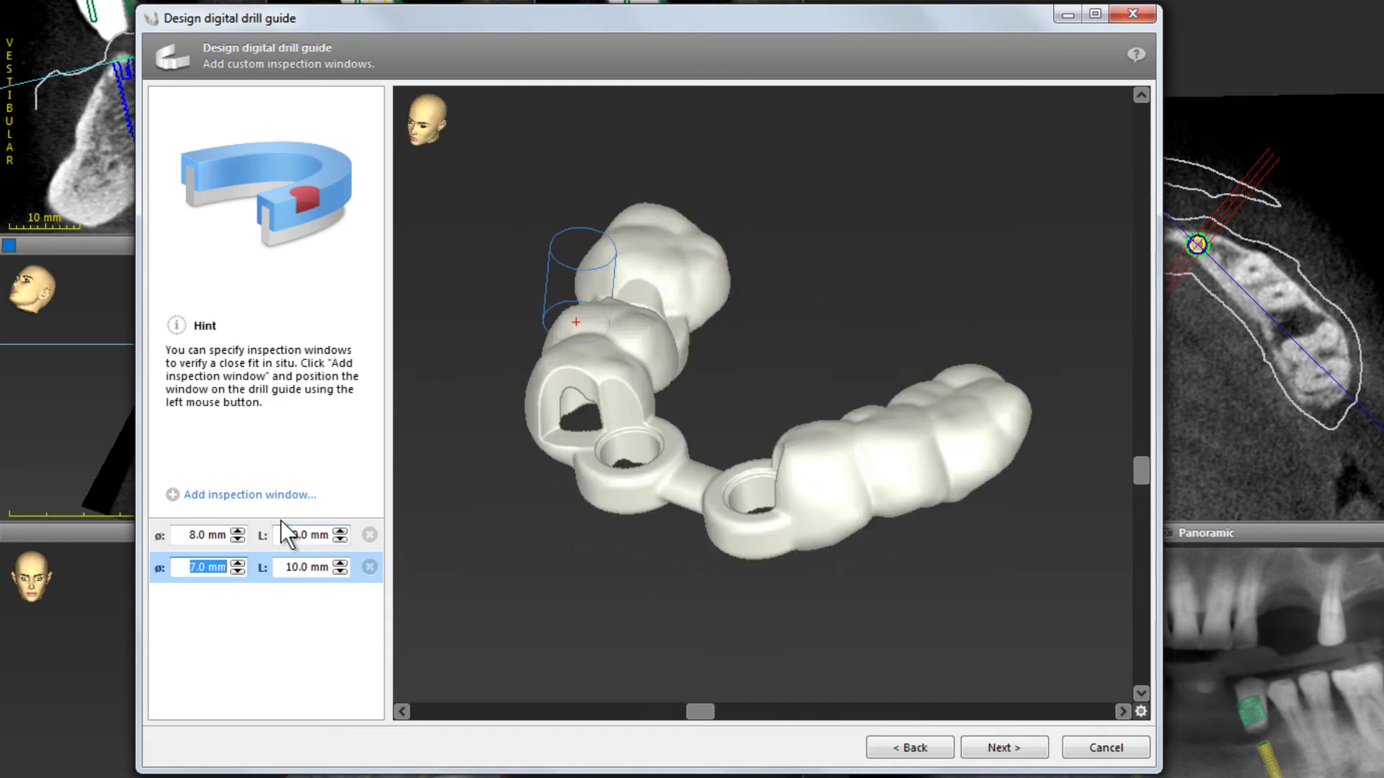
# Step: Cut a third 9.0 mm inspection window and check it from another angle
pyautogui.click(252, 495)
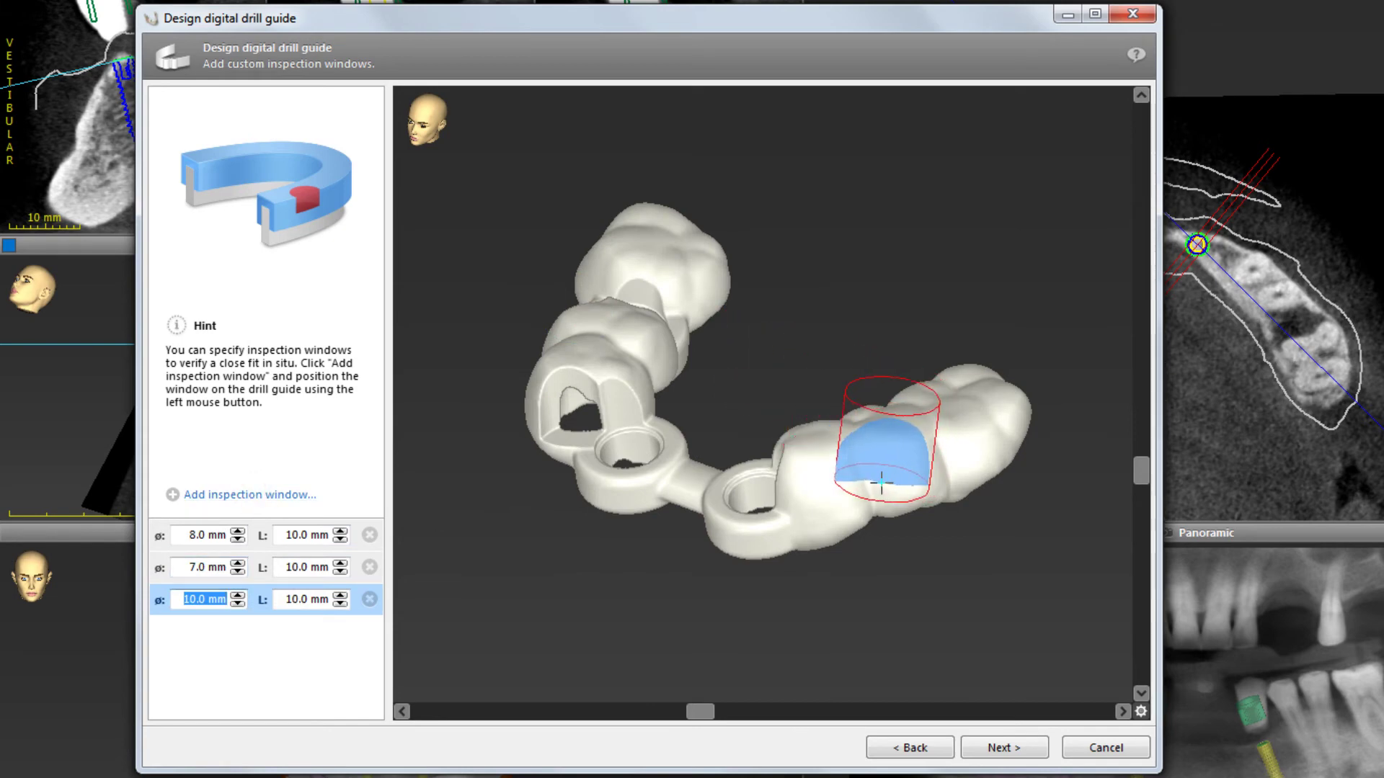
pyautogui.click(881, 481)
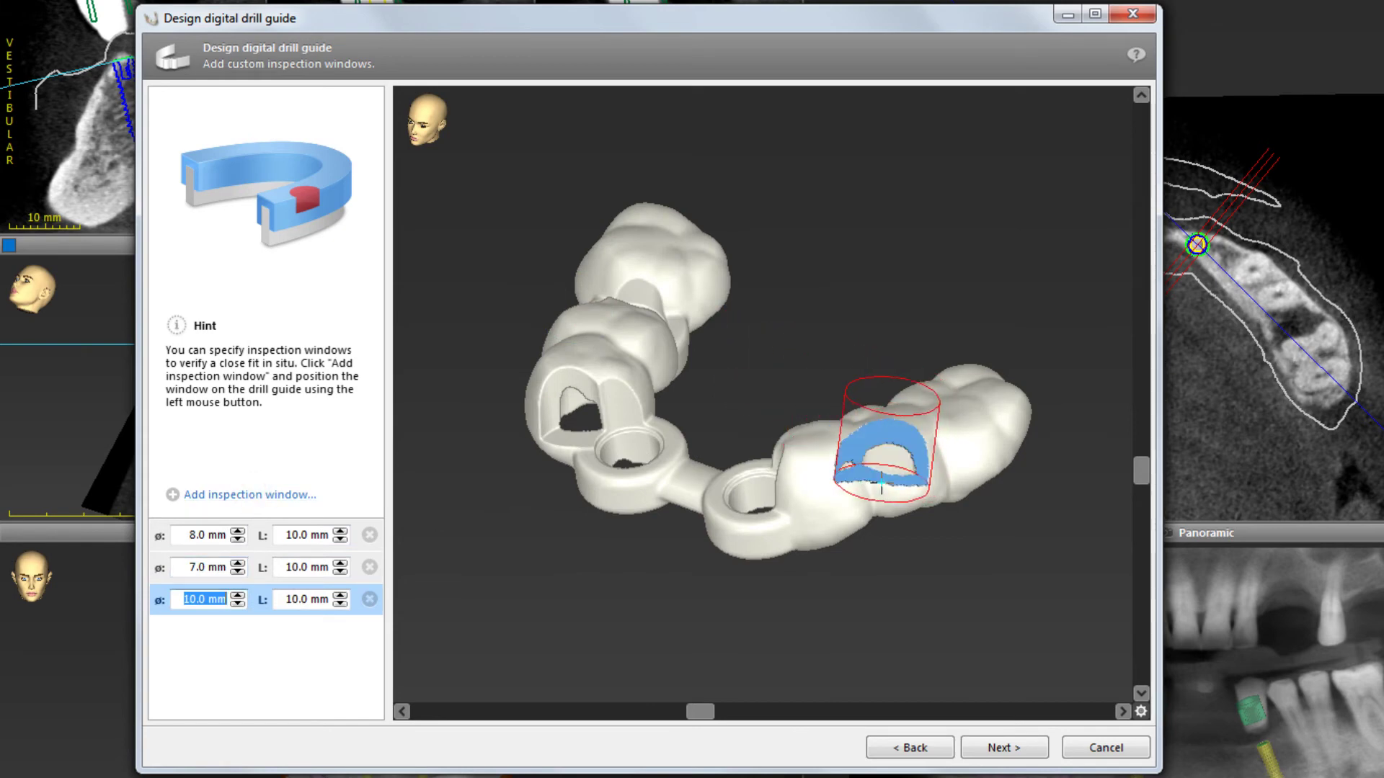
pyautogui.scroll(-1, 881, 482)
pyautogui.moveTo(874, 586); pyautogui.dragTo(1023, 559)
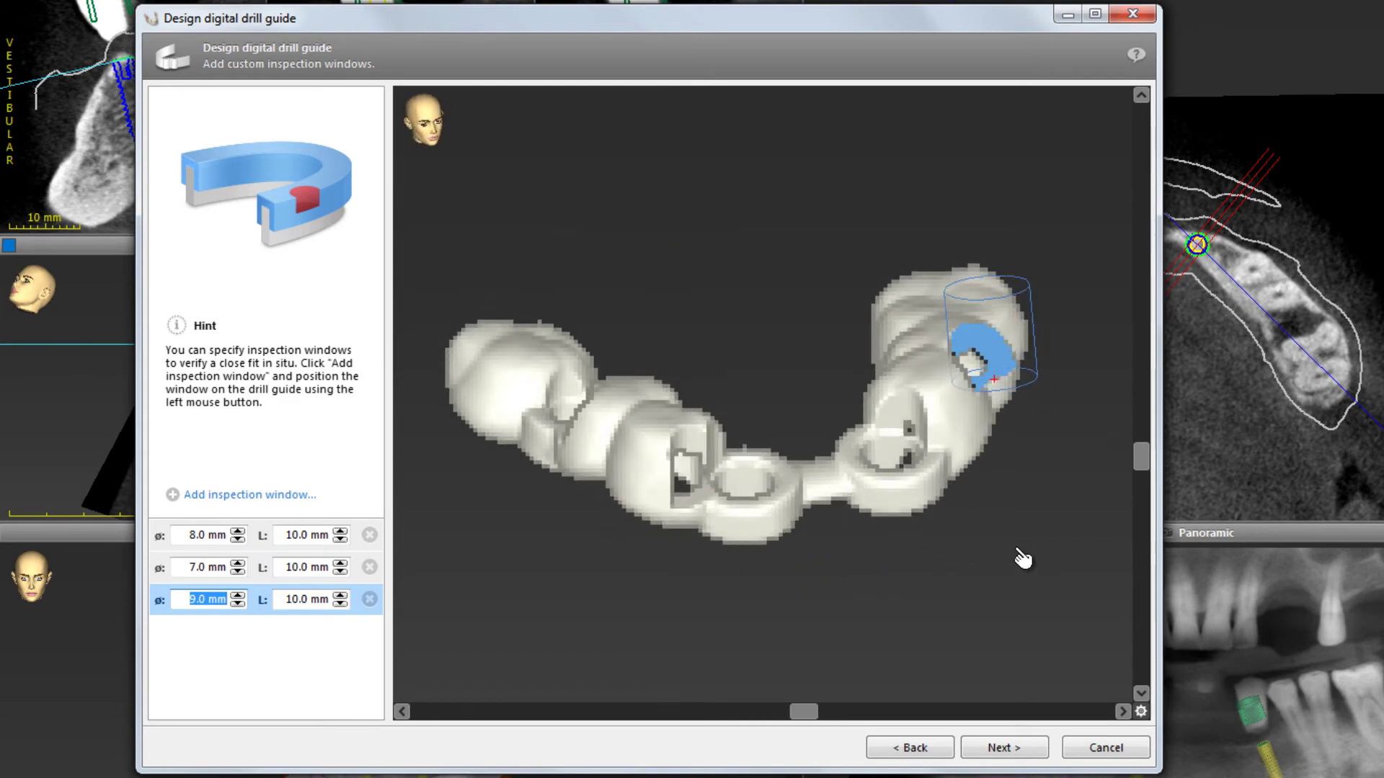
pyautogui.click(1003, 752)
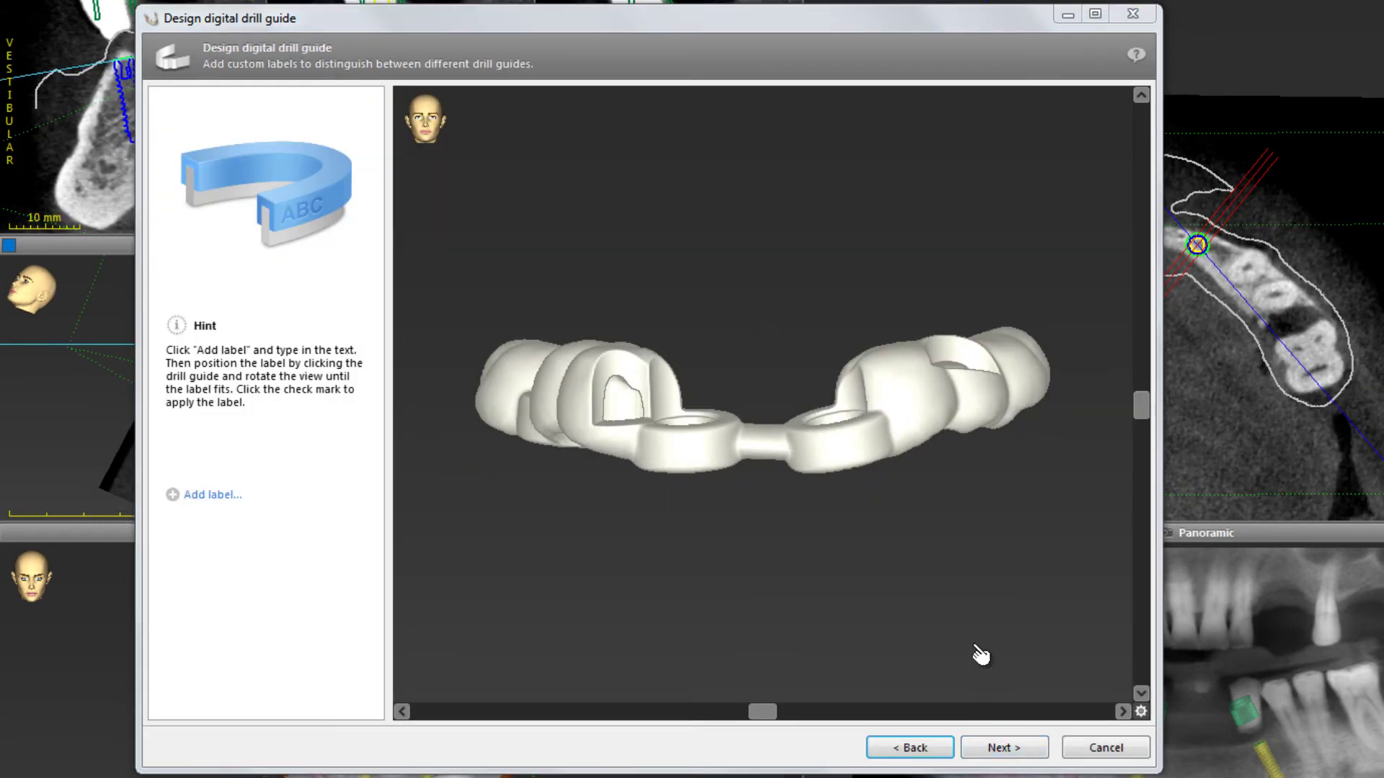
# Step: Add a 'Pat.5' text label on the guide's outer side
pyautogui.moveTo(928, 551); pyautogui.dragTo(720, 572)
pyautogui.moveTo(1096, 417); pyautogui.dragTo(1017, 454)
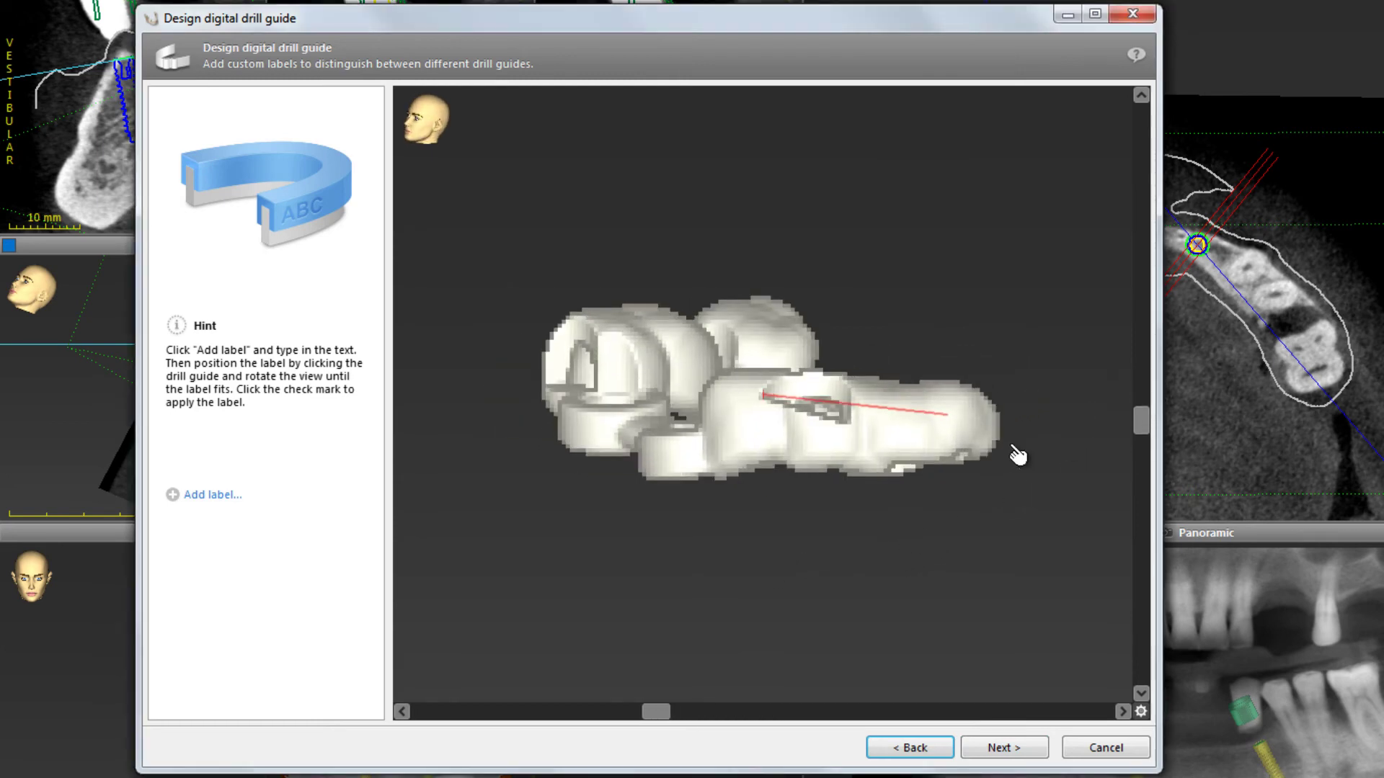
pyautogui.click(210, 495)
pyautogui.write('Pat')
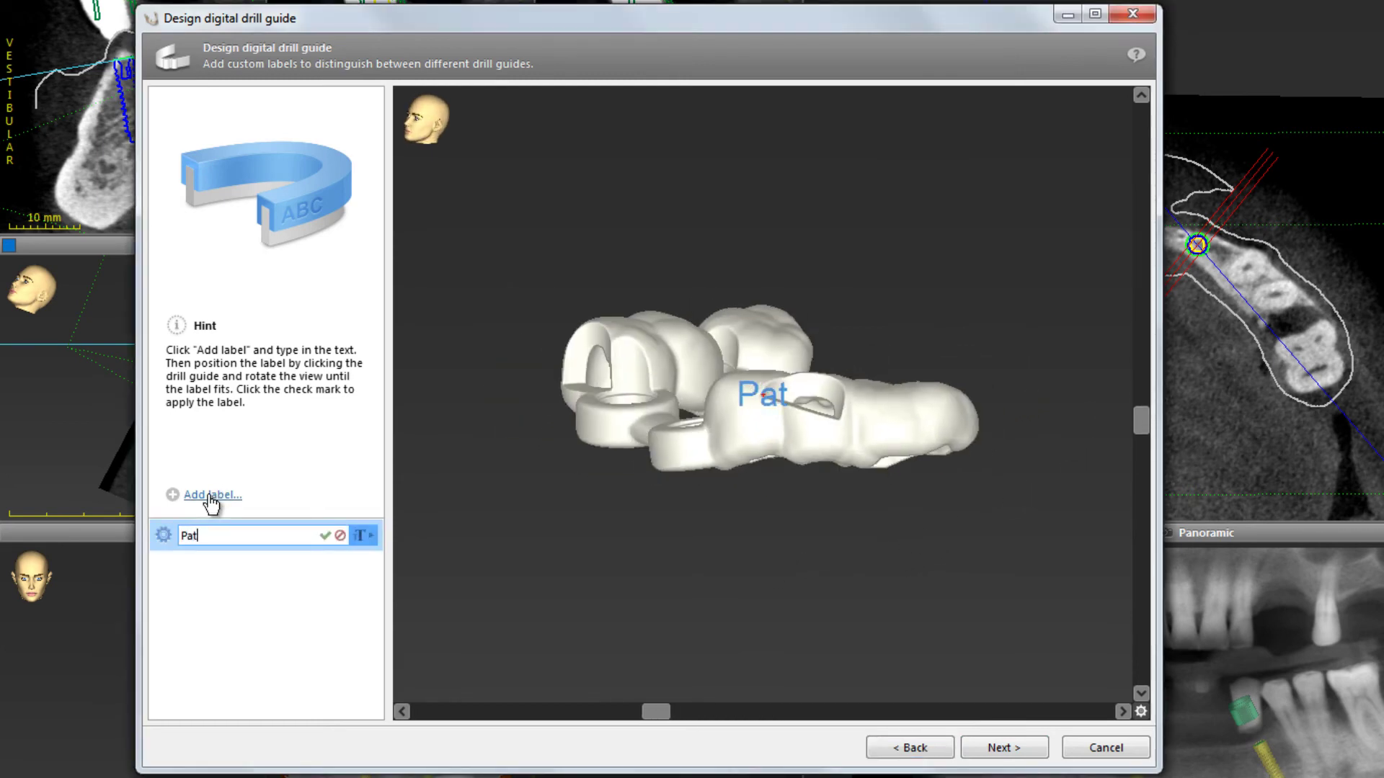
pyautogui.write('.5')
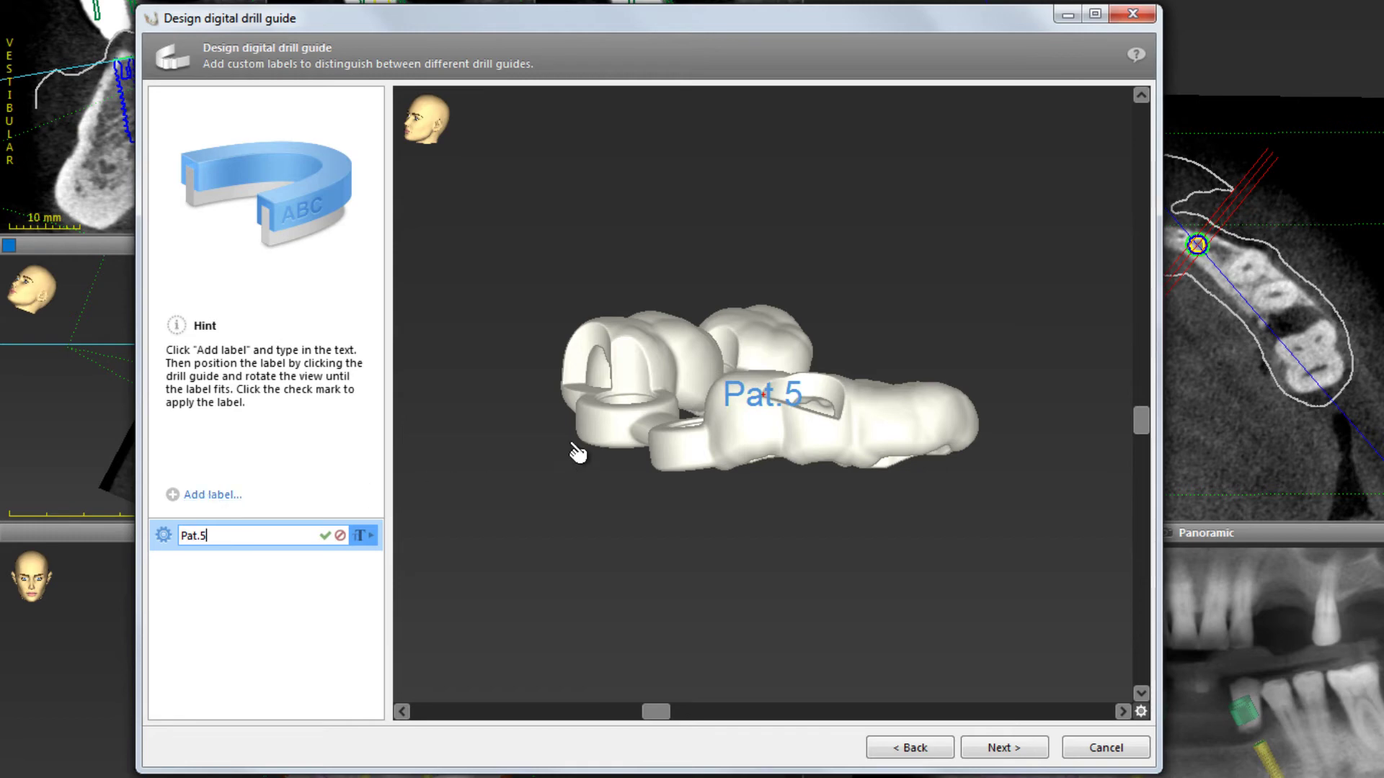
pyautogui.moveTo(761, 396); pyautogui.dragTo(768, 441)
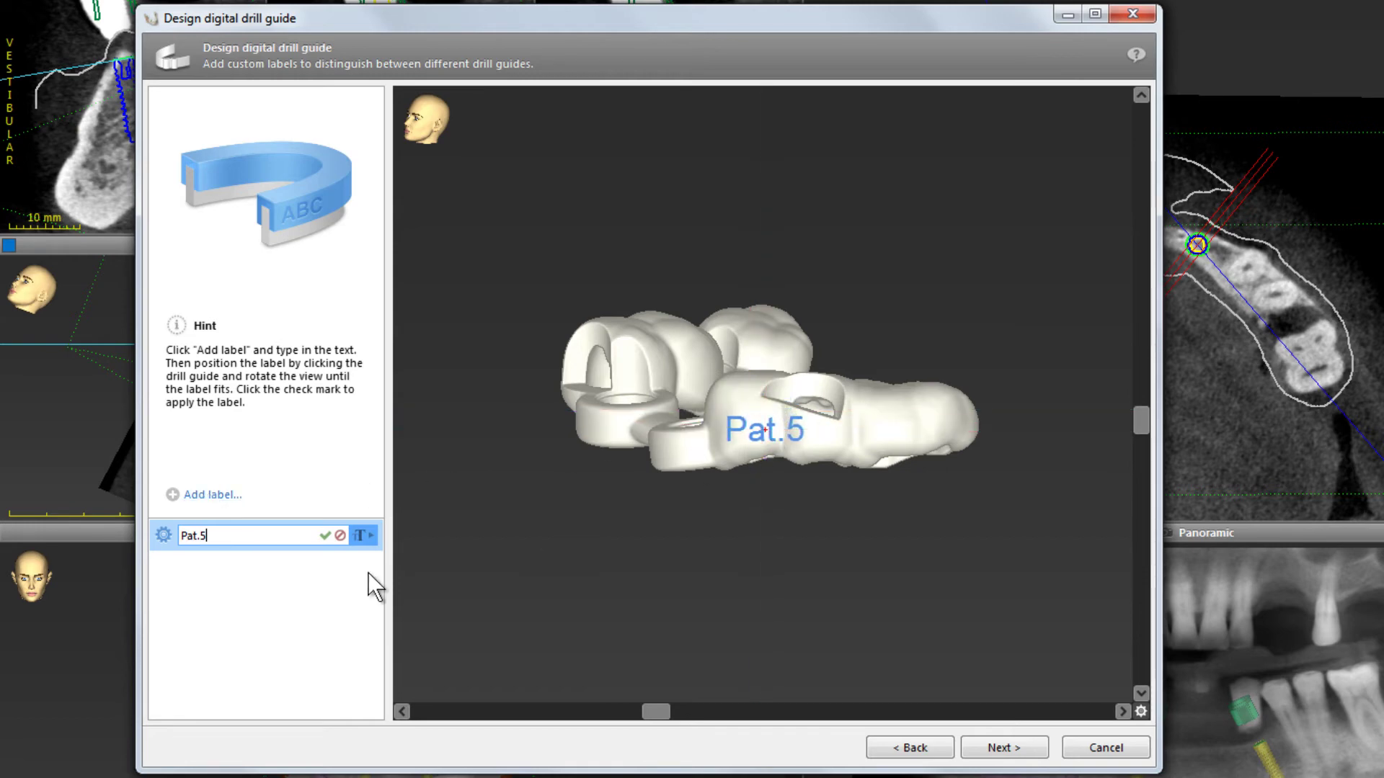
pyautogui.click(325, 537)
# Step: Place an embossed 'H6' label on the guide's bar and build the final guide
pyautogui.click(218, 498)
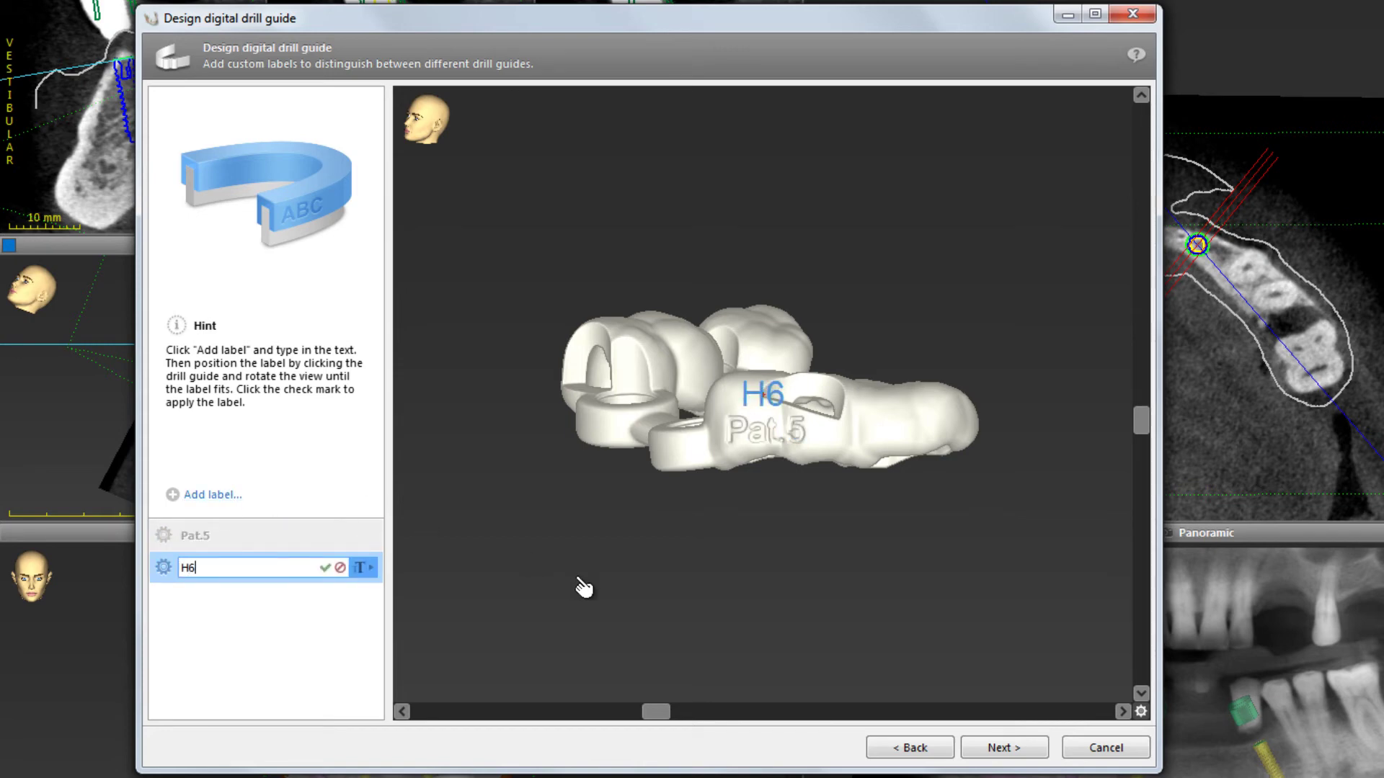
pyautogui.moveTo(658, 516); pyautogui.dragTo(926, 425)
pyautogui.click(726, 412)
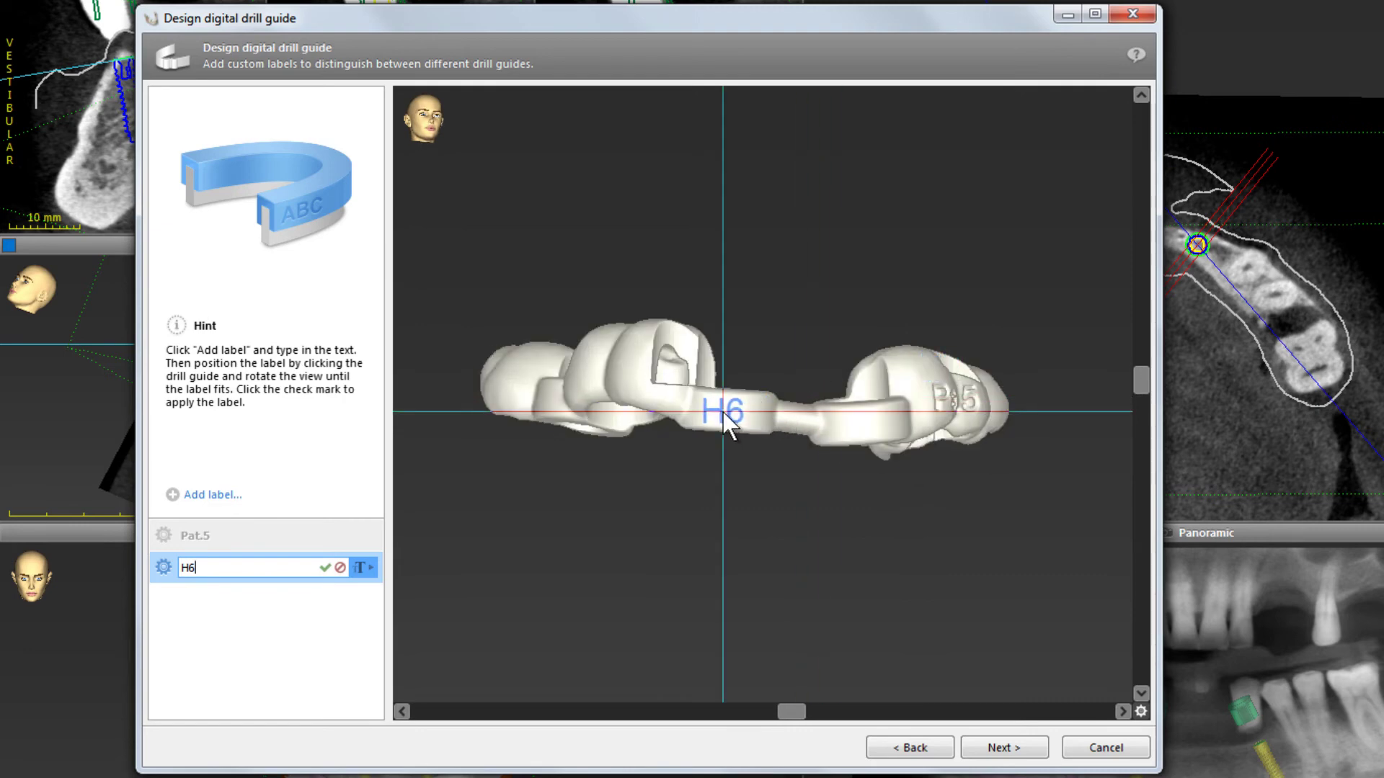
pyautogui.moveTo(1109, 454); pyautogui.dragTo(920, 488)
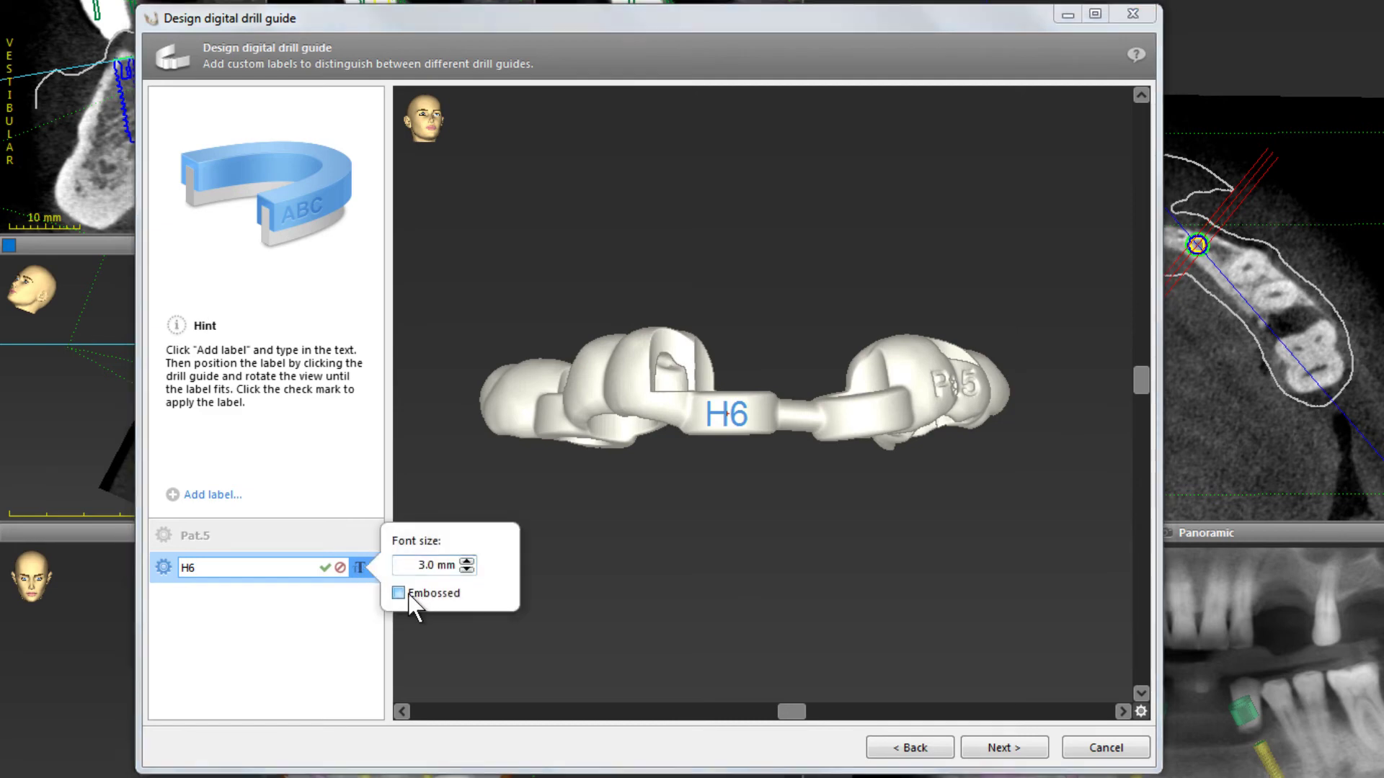
pyautogui.click(399, 596)
pyautogui.click(325, 568)
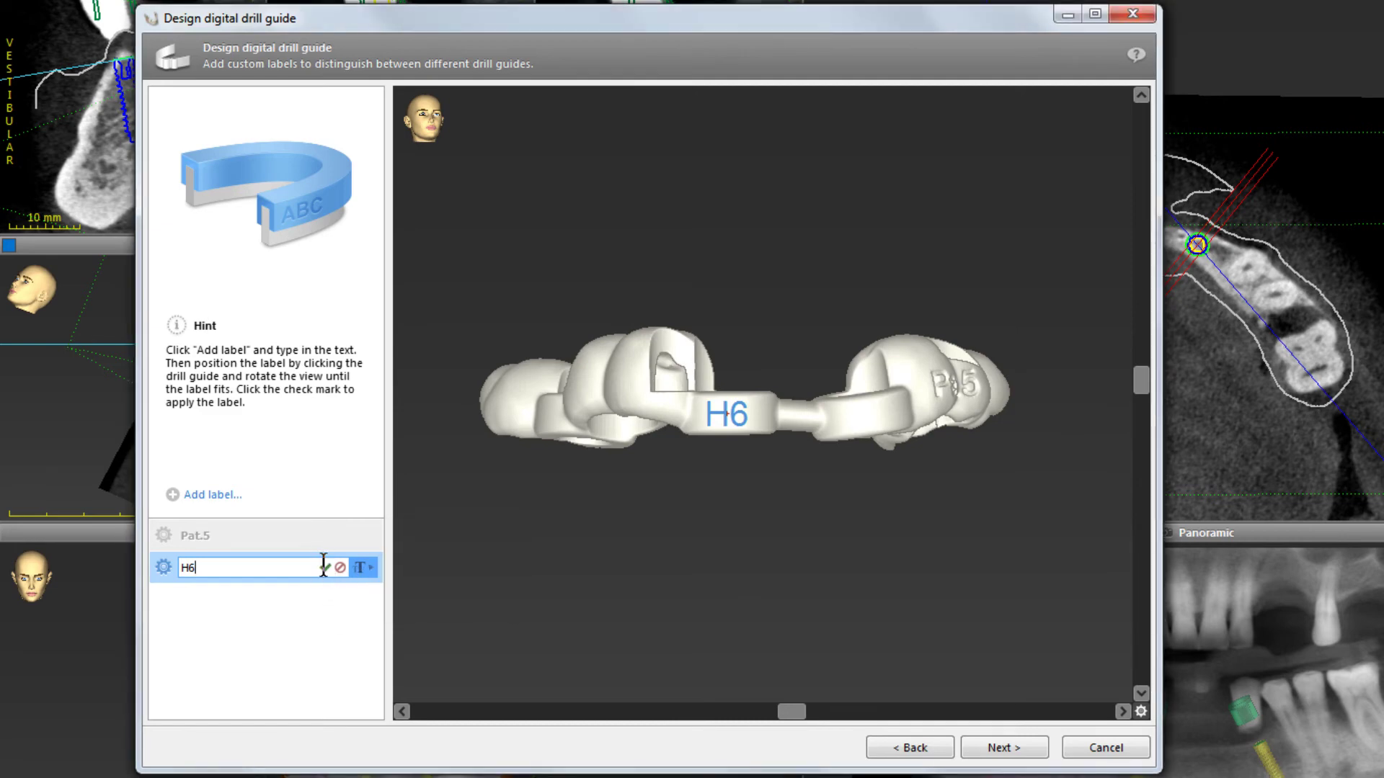
pyautogui.moveTo(708, 500); pyautogui.dragTo(682, 543)
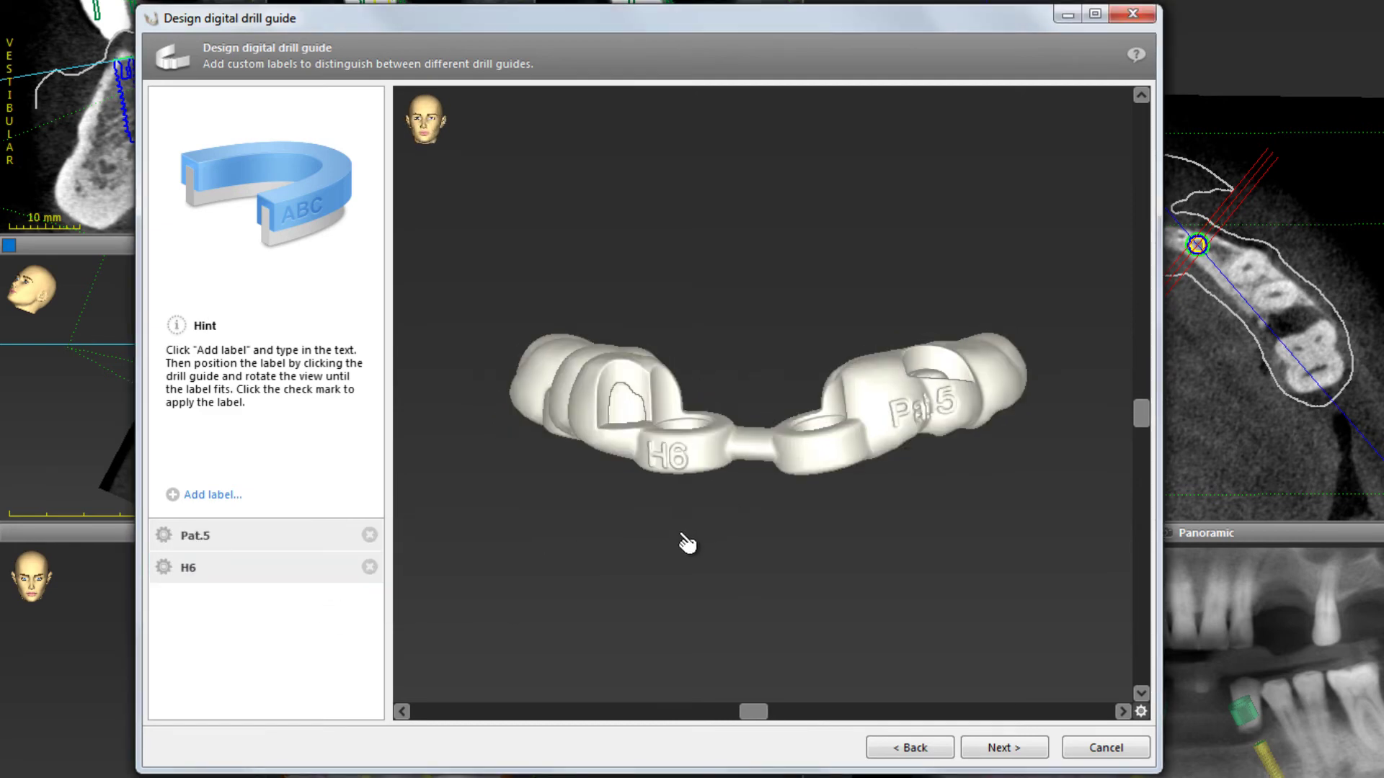
pyautogui.click(1018, 753)
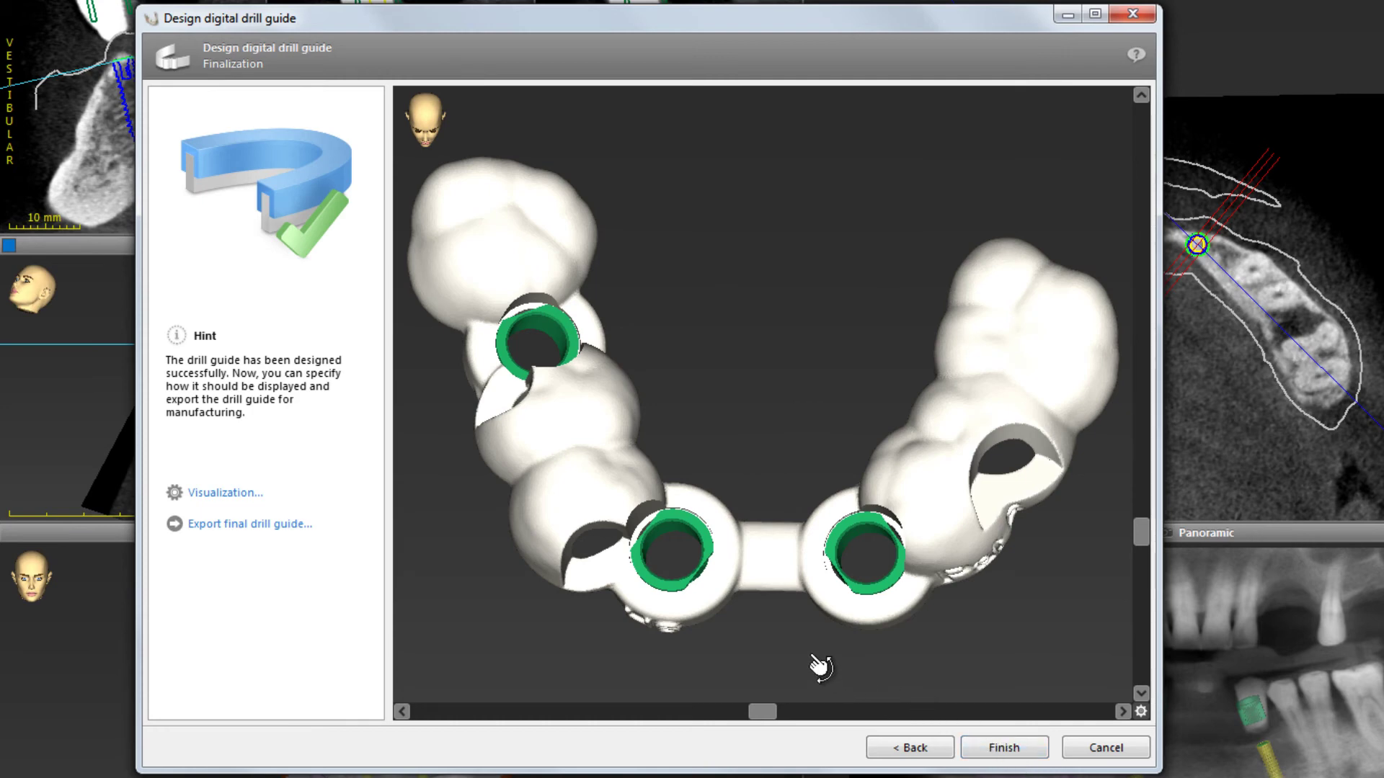
# Step: Inspect the finished guide's H6 label in 3D and finish the wizard
pyautogui.moveTo(763, 624); pyautogui.dragTo(994, 542)
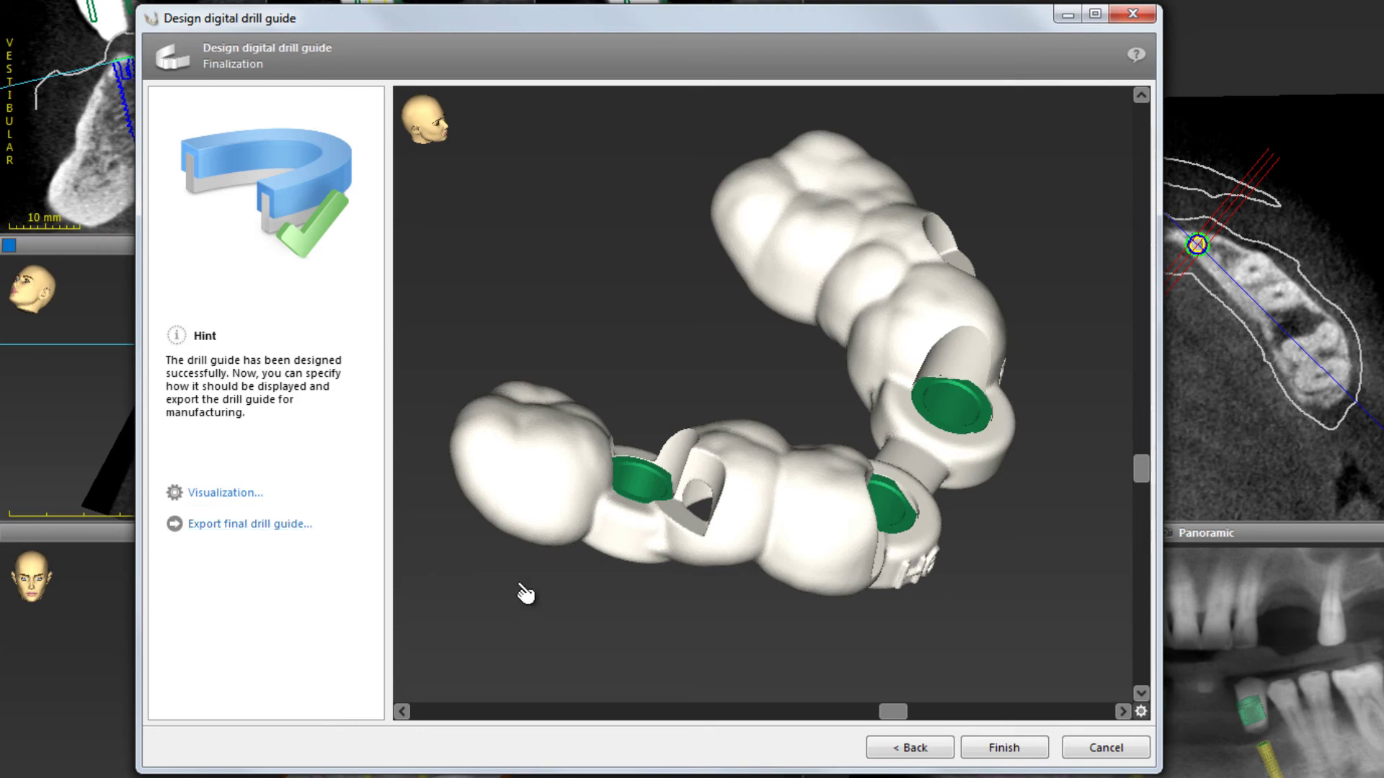
pyautogui.click(1015, 753)
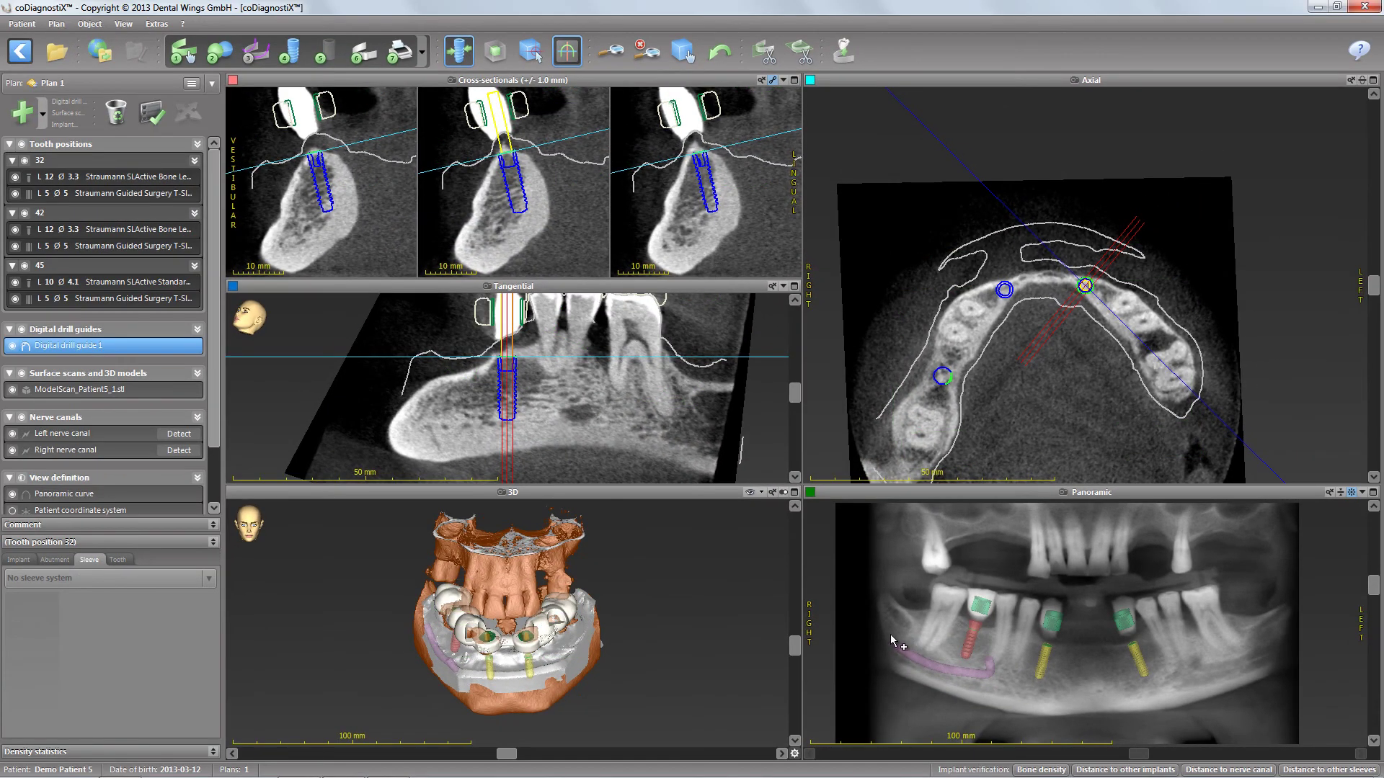
# Step: Preview a printout without Screenshot, Template plan and gonyX verification documents
pyautogui.click(400, 53)
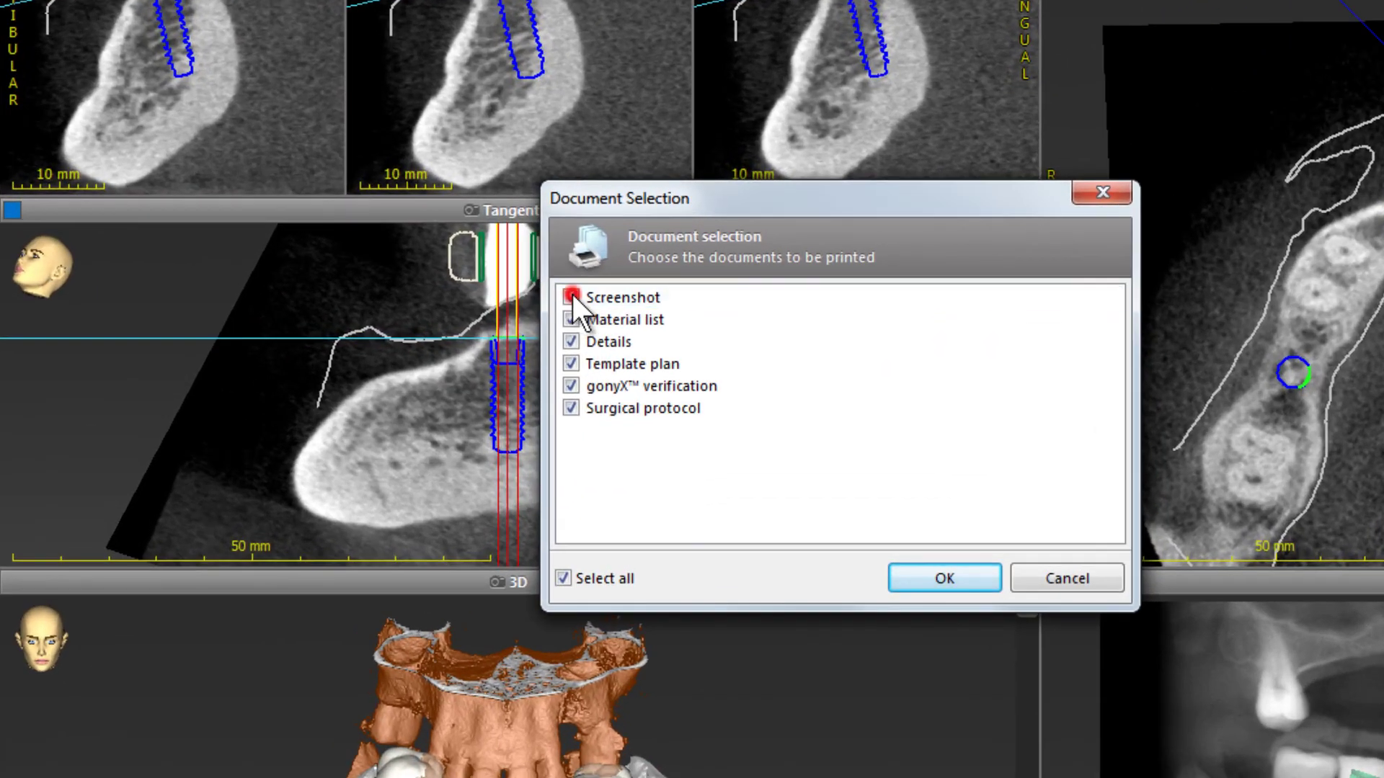
pyautogui.click(571, 297)
pyautogui.click(569, 363)
pyautogui.click(571, 386)
pyautogui.click(942, 578)
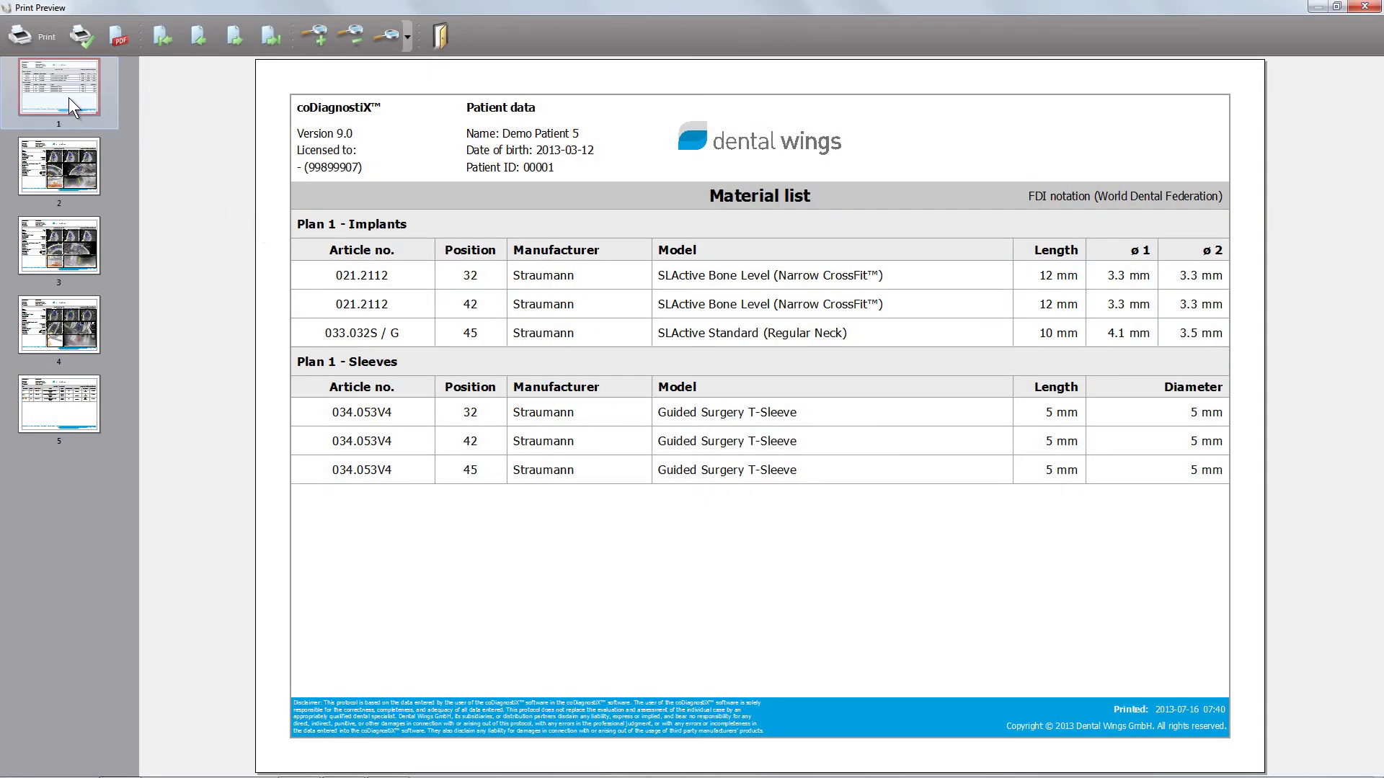
# Step: Page through implant details for positions 32, 42, 45 and the surgical protocol
pyautogui.click(66, 163)
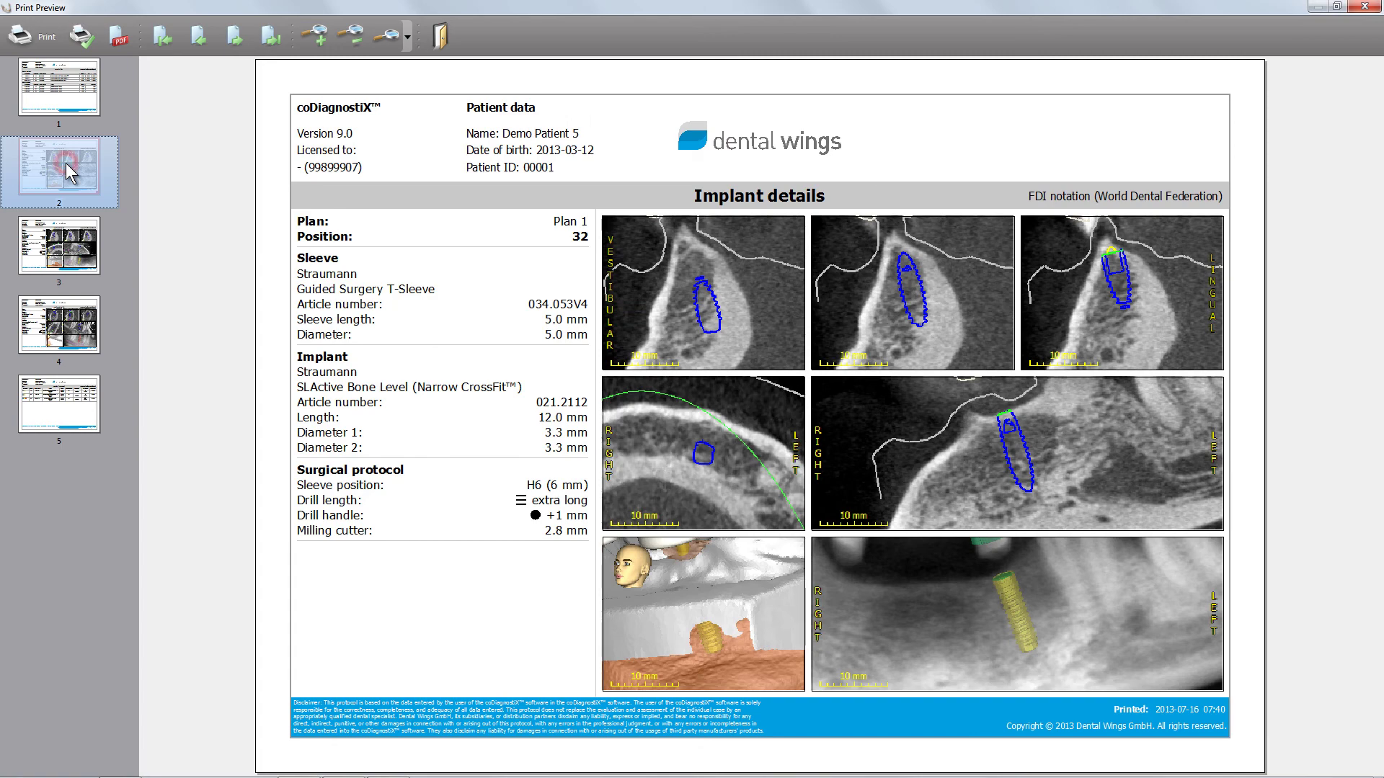
pyautogui.click(64, 228)
pyautogui.click(55, 314)
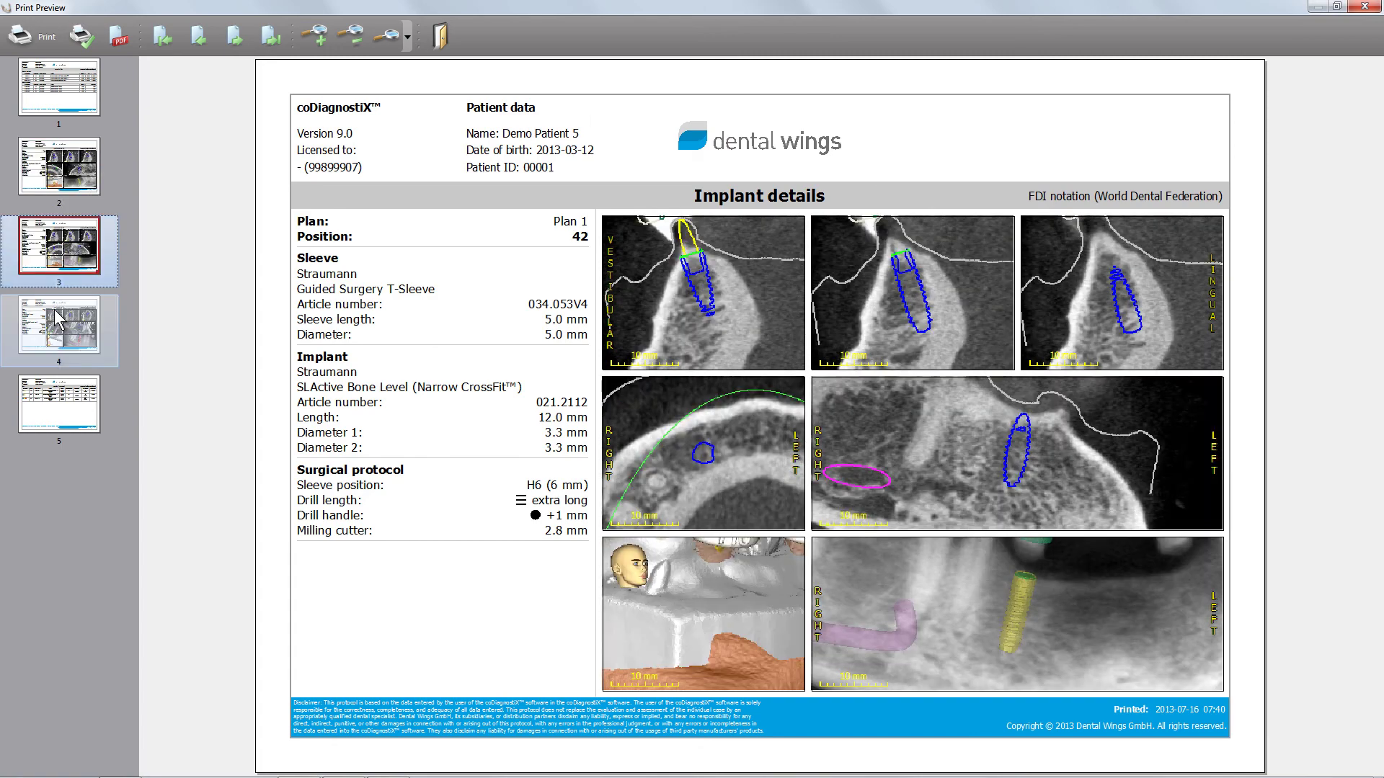
pyautogui.click(62, 401)
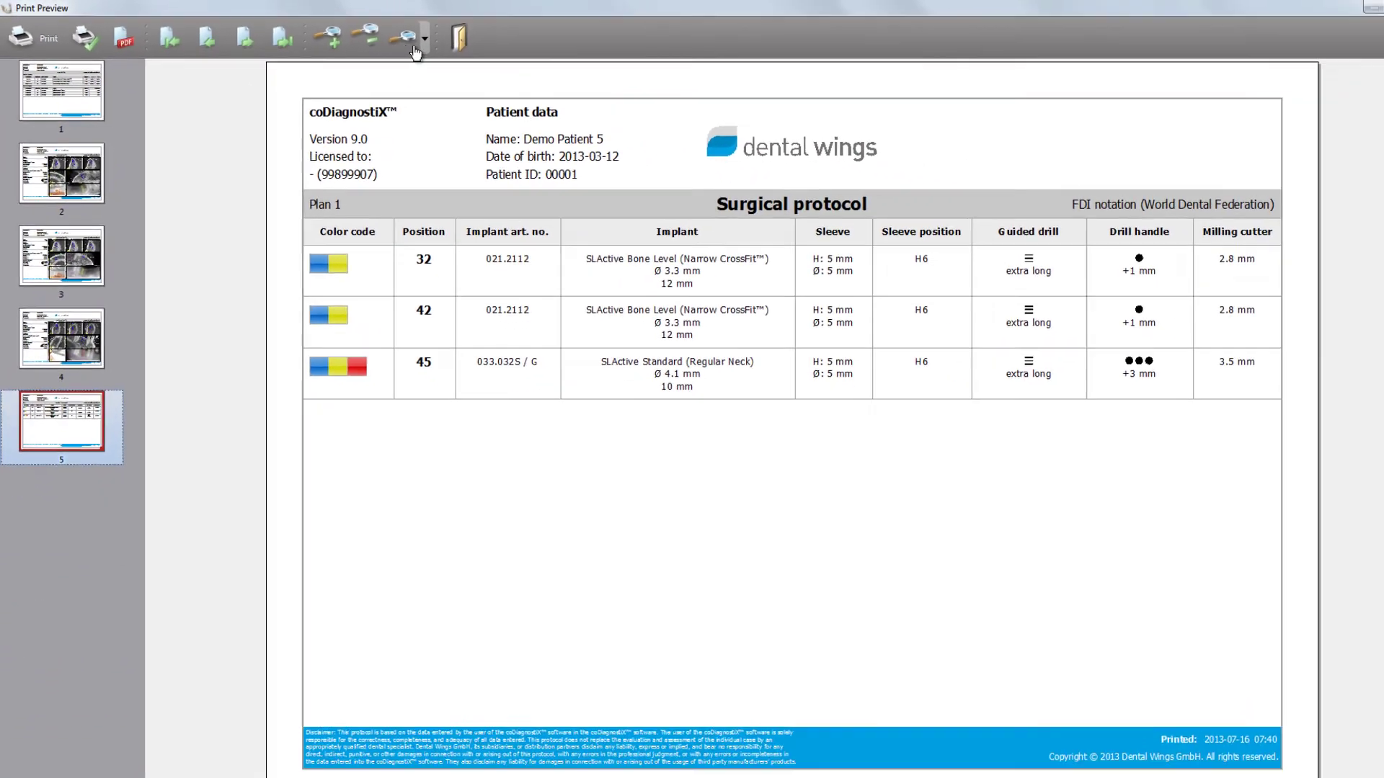
# Step: Close the print preview and enlarge the 3D view to inspect the seated guide
pyautogui.click(443, 40)
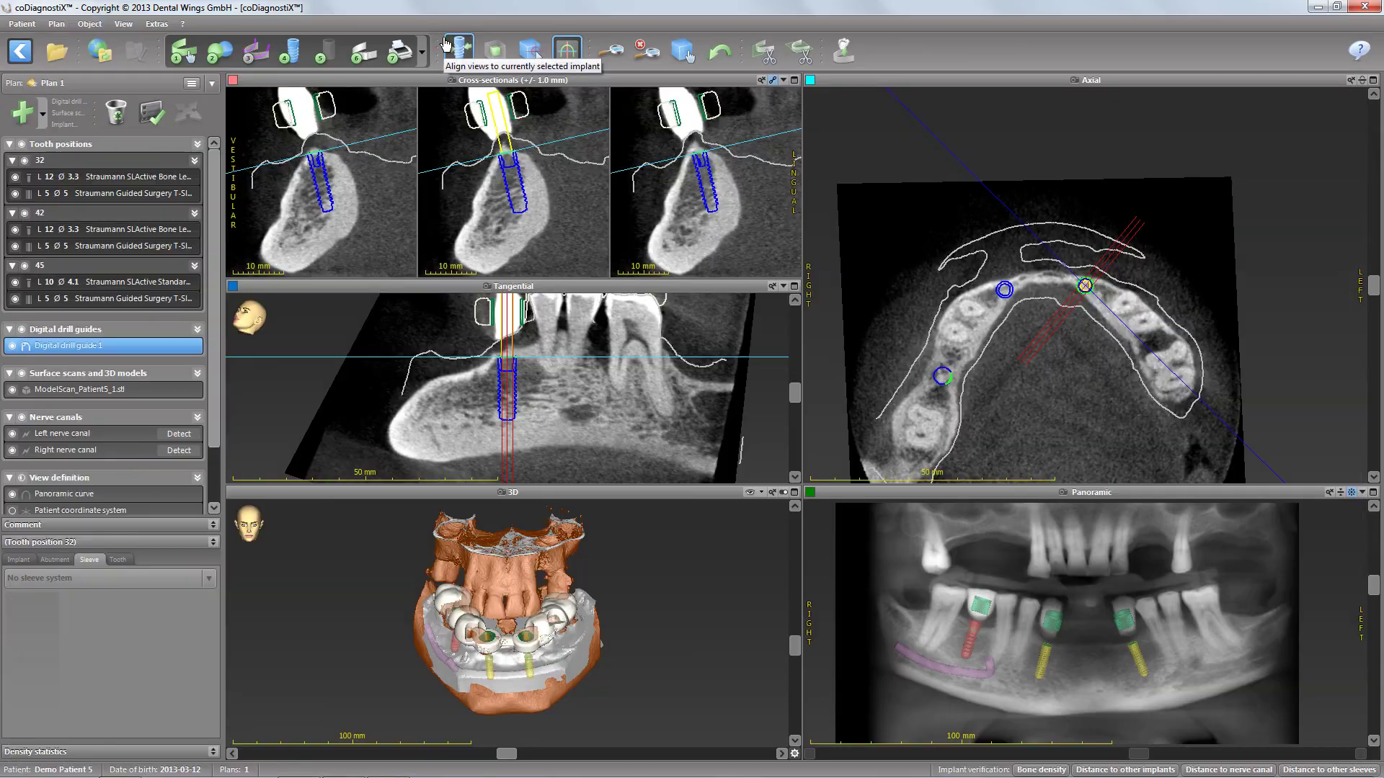
pyautogui.click(794, 493)
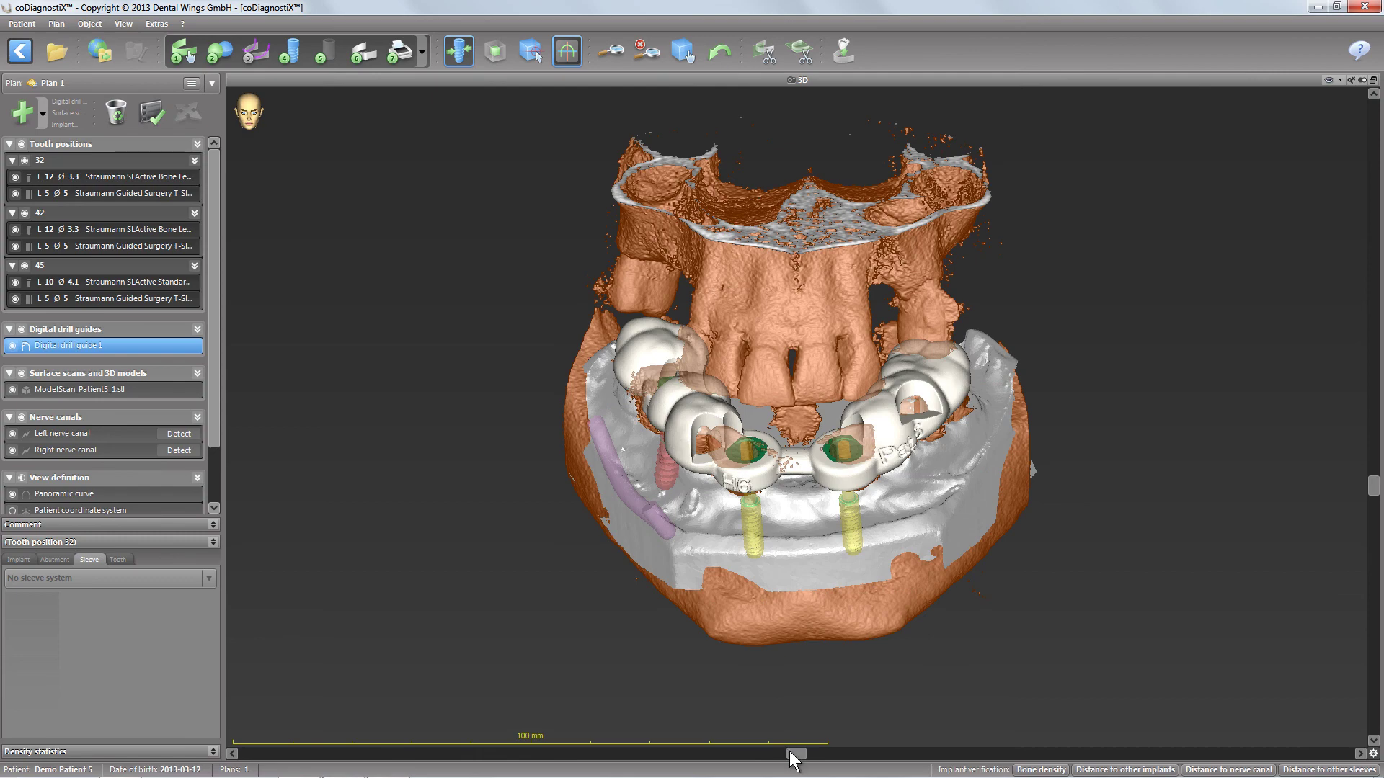
pyautogui.moveTo(796, 753); pyautogui.dragTo(900, 719)
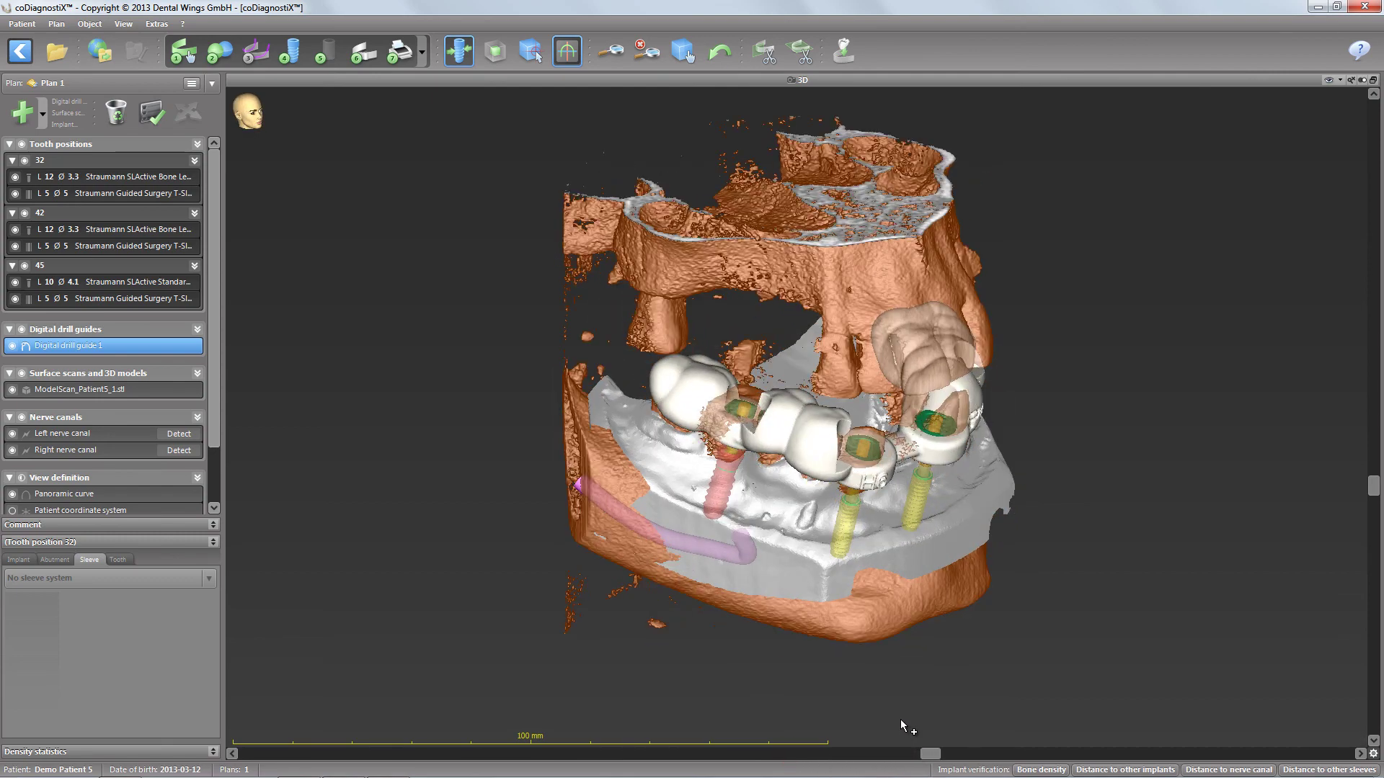